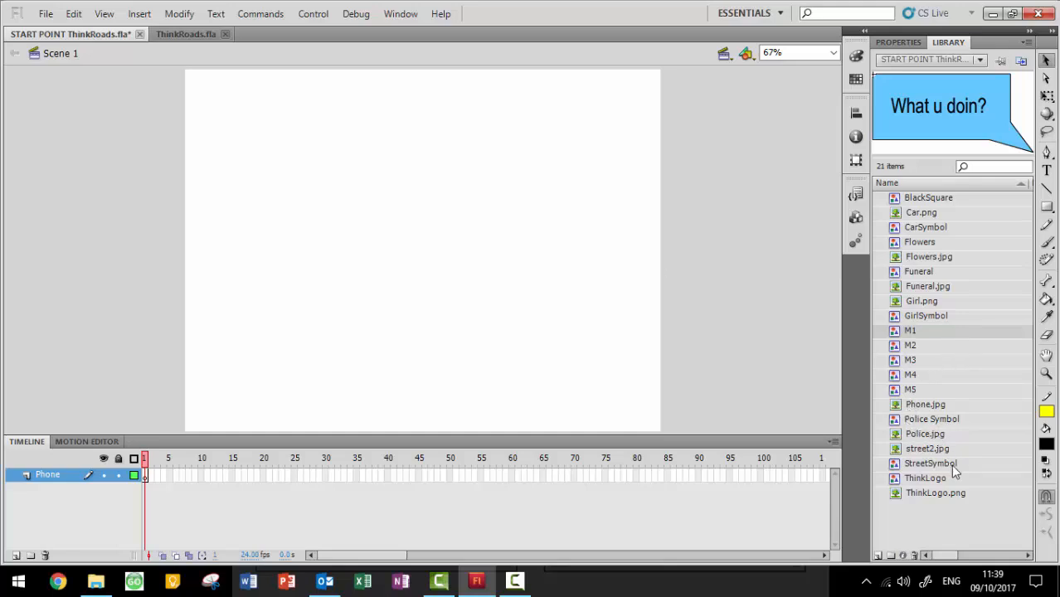
Place the Phone.jpg image from the library on the stage at frame 1 of the Phone layer
{"action": "left_click", "coordinate": [929, 407]}
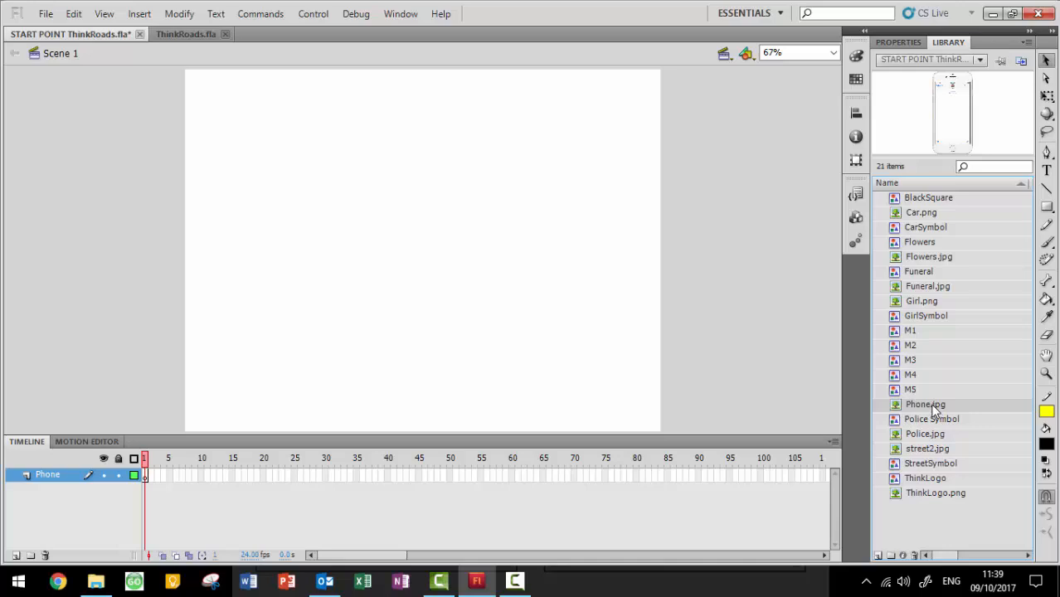
{"action": "left_click_drag", "start_coordinate": [931, 410], "coordinate": [517, 326]}
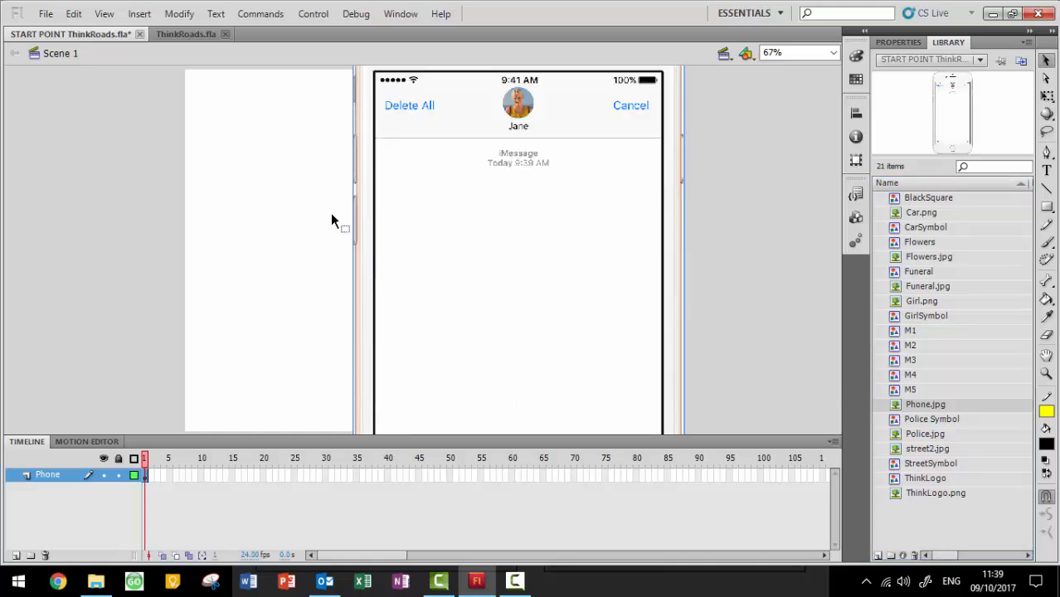
{"action": "left_click", "coordinate": [834, 53]}
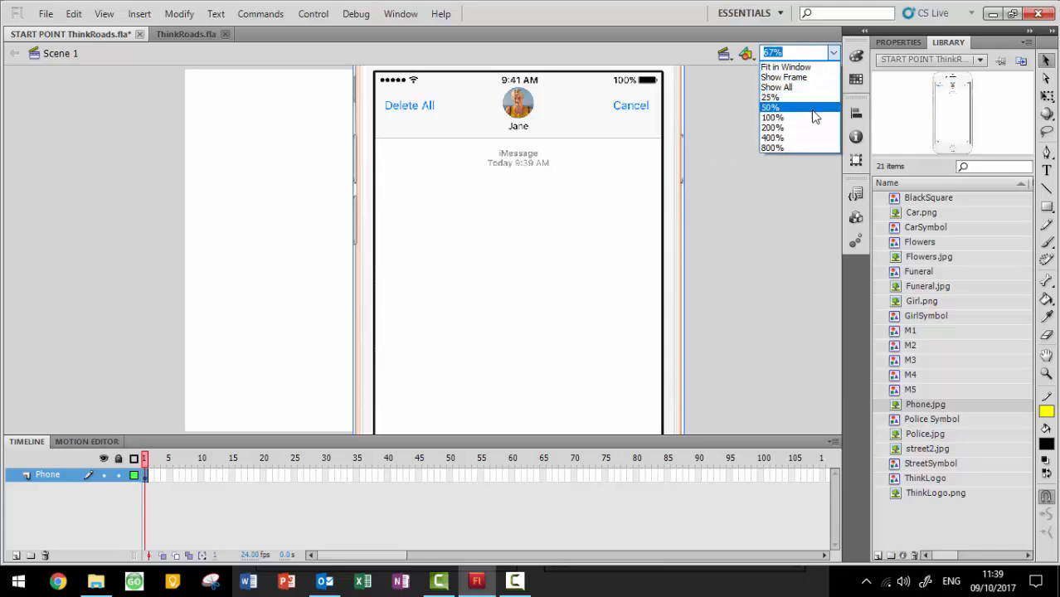
{"action": "left_click", "coordinate": [813, 111]}
{"action": "left_click_drag", "start_coordinate": [572, 193], "coordinate": [603, 229]}
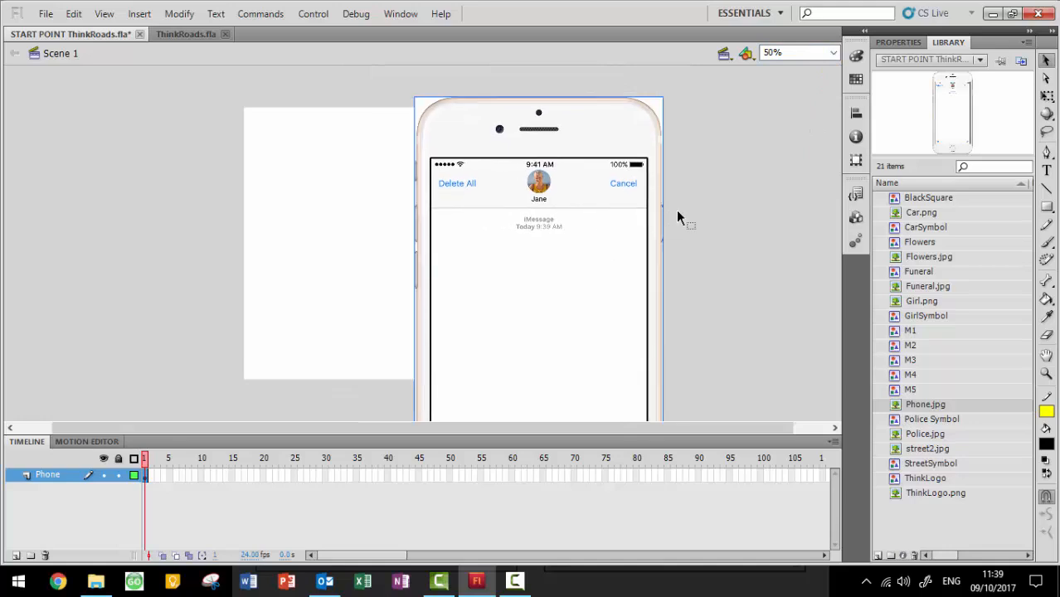
Scale the phone image down with Free Transform until it fits within the stage height and position it in the stage's right half
{"action": "left_click", "coordinate": [1049, 99]}
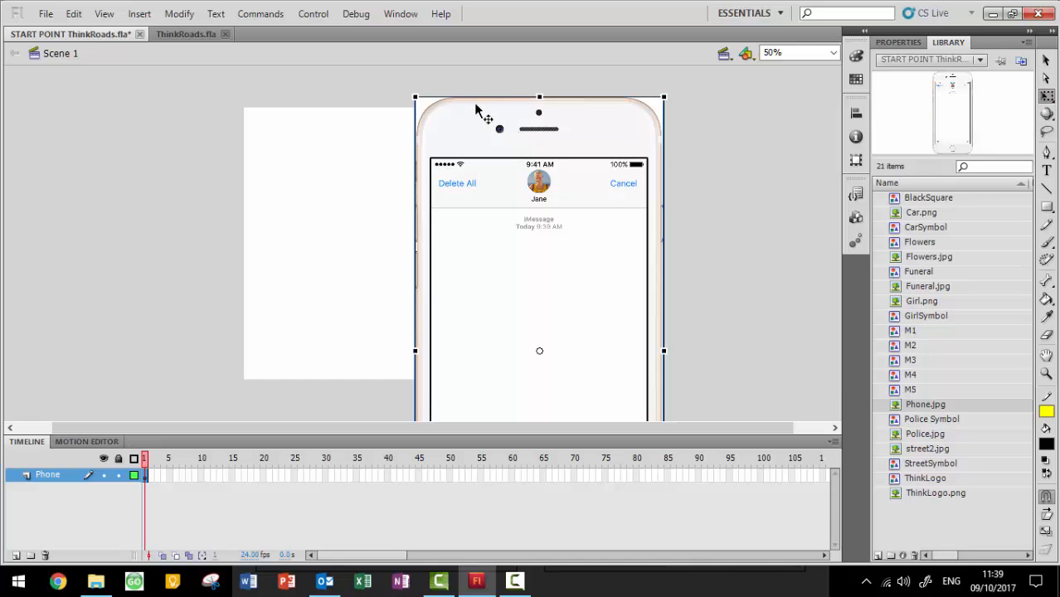
{"action": "left_click_drag", "start_coordinate": [416, 96], "coordinate": [465, 213]}
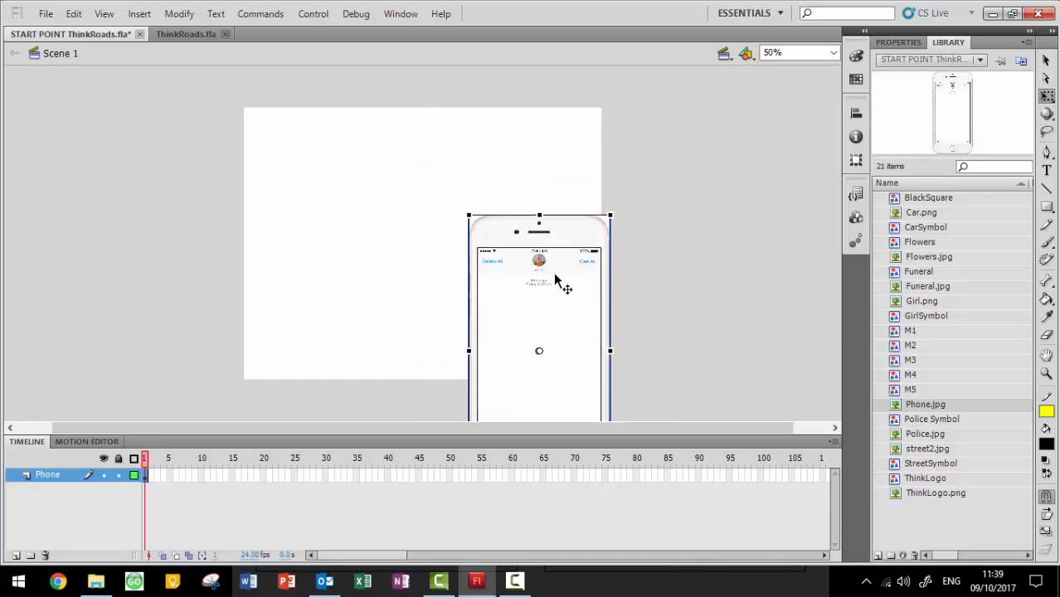
{"action": "left_click_drag", "start_coordinate": [561, 284], "coordinate": [552, 206]}
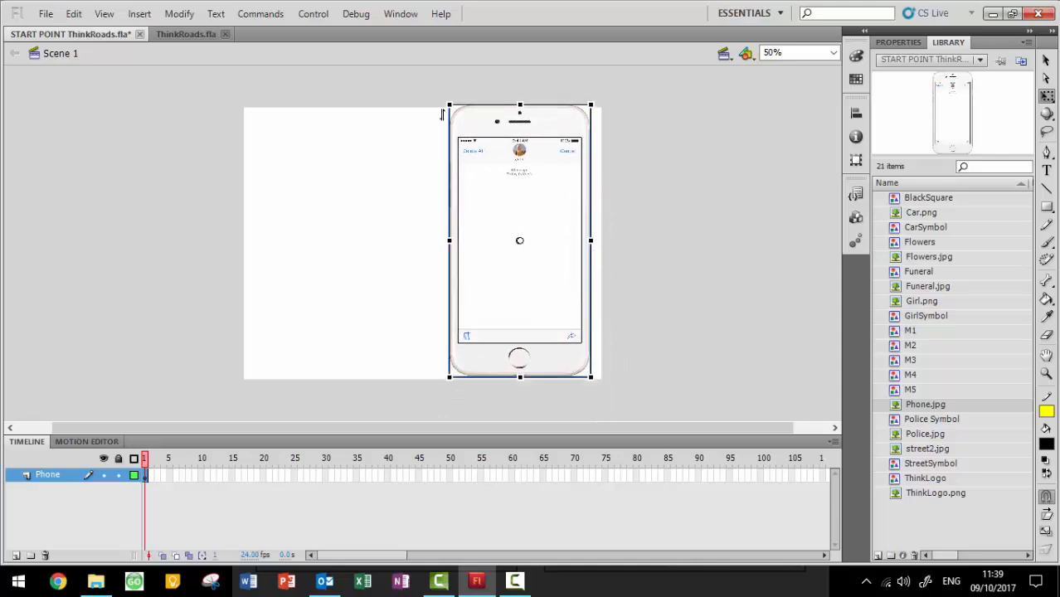
{"action": "left_click_drag", "start_coordinate": [446, 108], "coordinate": [458, 107]}
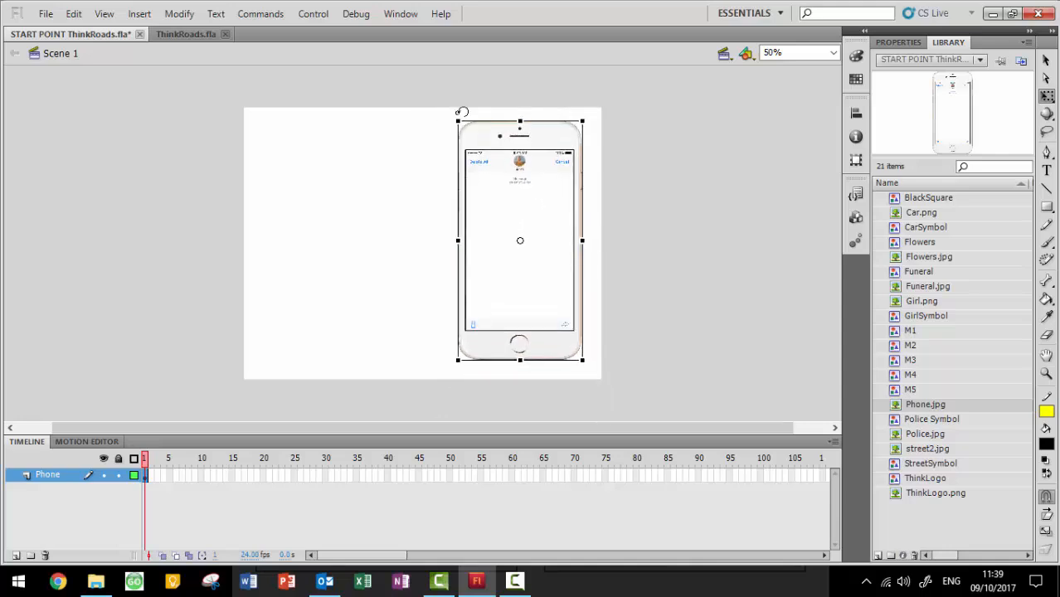
{"action": "left_click_drag", "start_coordinate": [550, 244], "coordinate": [541, 244]}
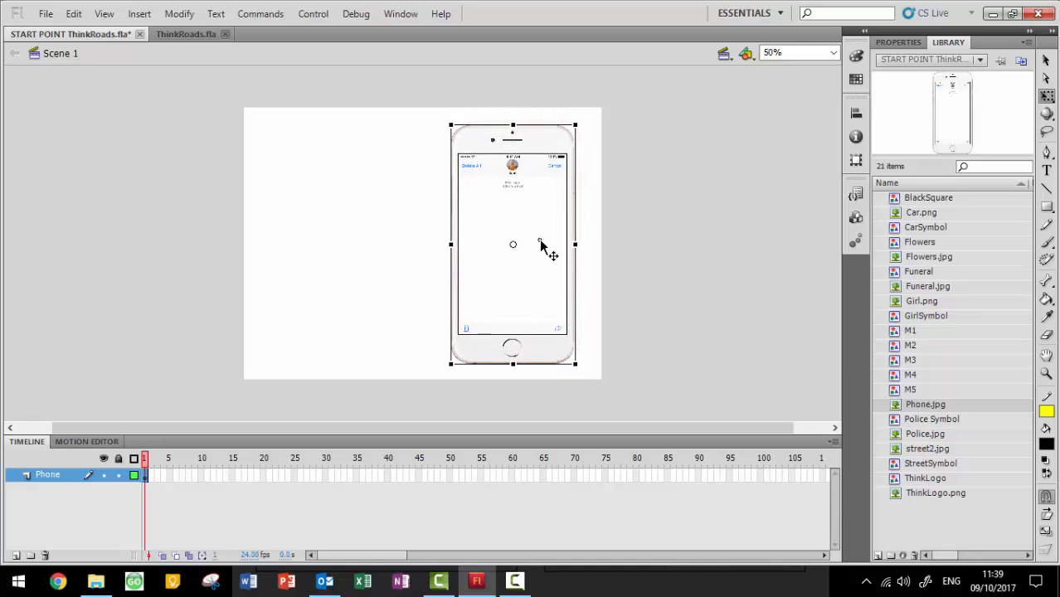
{"action": "left_click", "coordinate": [669, 237]}
{"action": "left_click", "coordinate": [834, 53]}
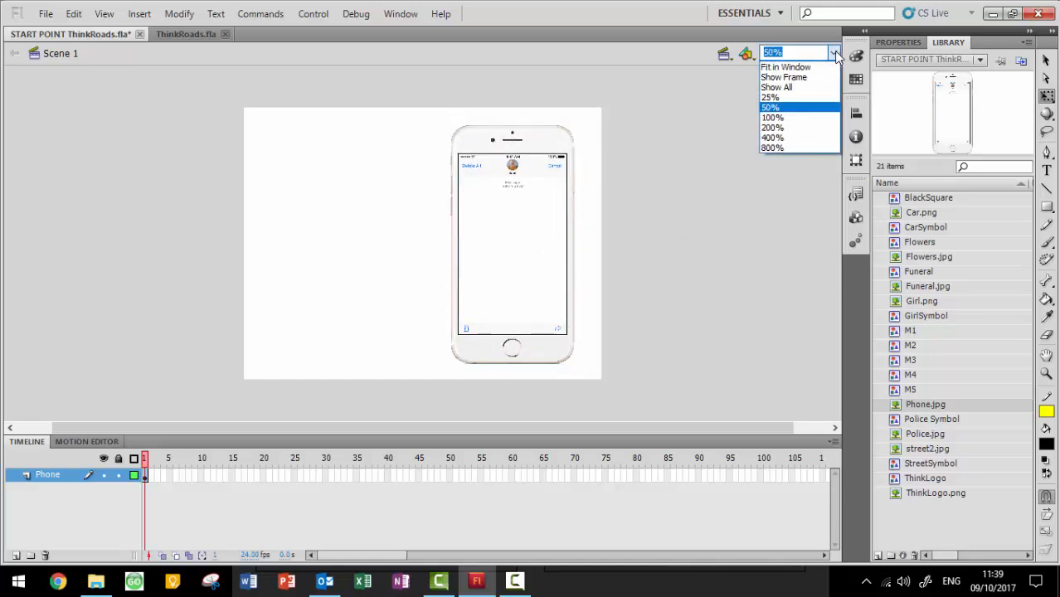
{"action": "left_click", "coordinate": [787, 67]}
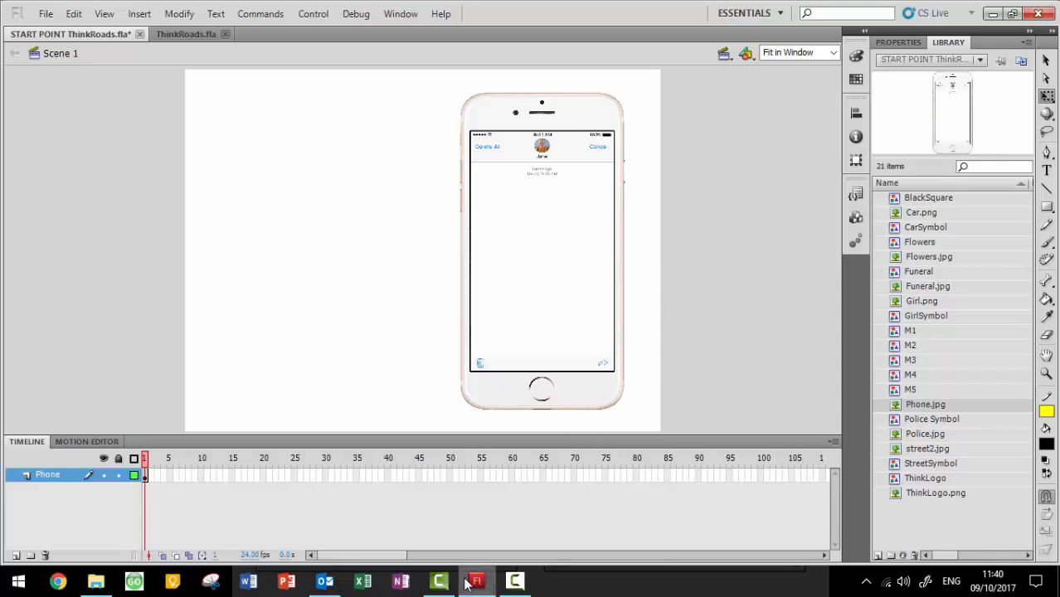
Insert a keyframe at frame 160 of the Phone layer
{"action": "left_click_drag", "start_coordinate": [369, 560], "coordinate": [485, 562]}
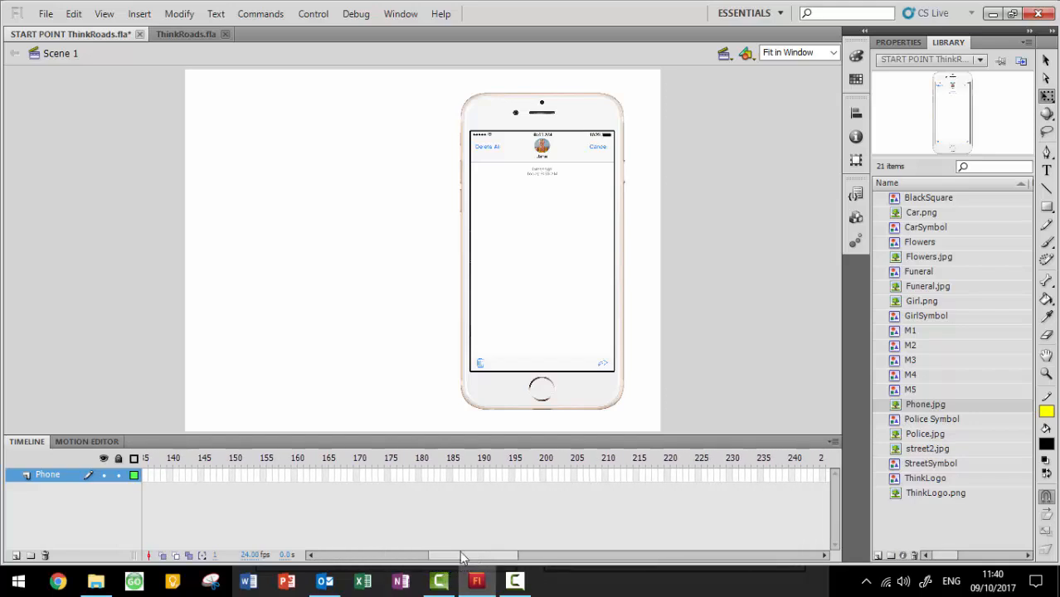
{"action": "left_click", "coordinate": [295, 474]}
{"action": "right_click", "coordinate": [295, 477]}
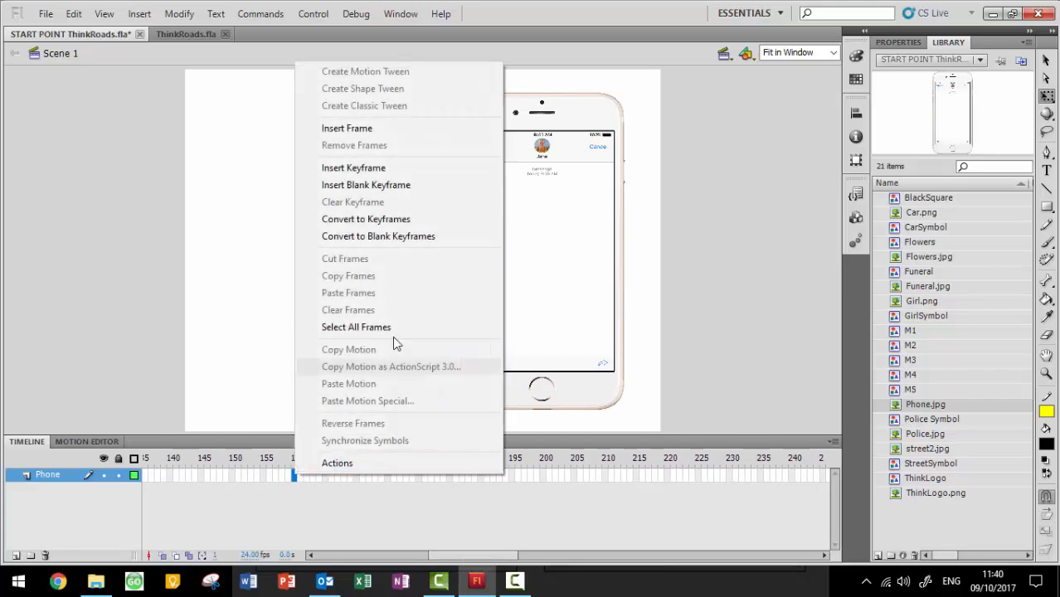
{"action": "left_click", "coordinate": [468, 169]}
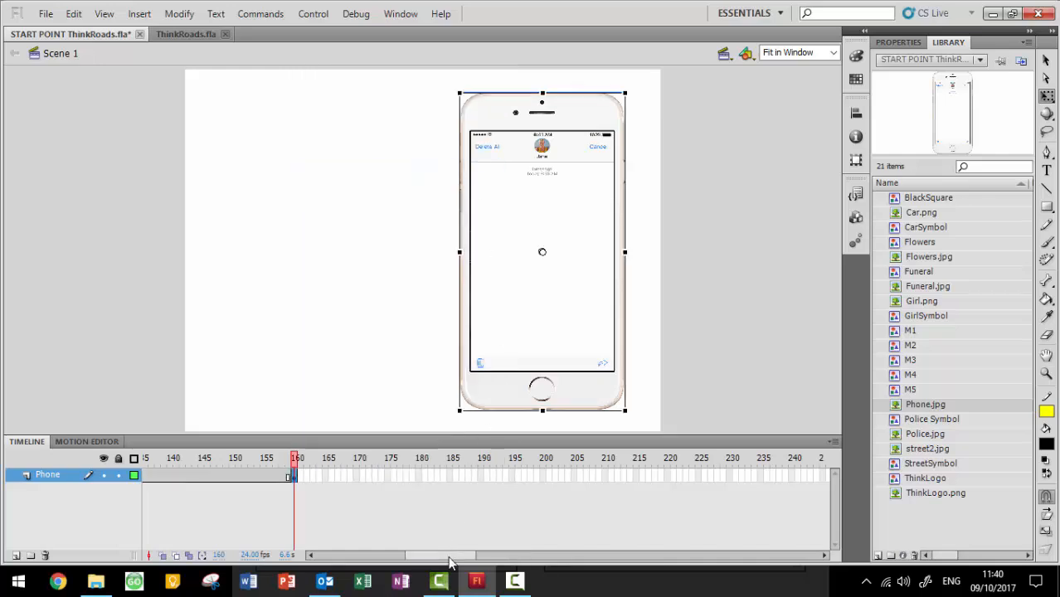
Check the phone image at several frames of the Phone layer, including 30 and 59, and return to frame 1
{"action": "left_click_drag", "start_coordinate": [452, 555], "coordinate": [350, 559]}
{"action": "left_click", "coordinate": [328, 478]}
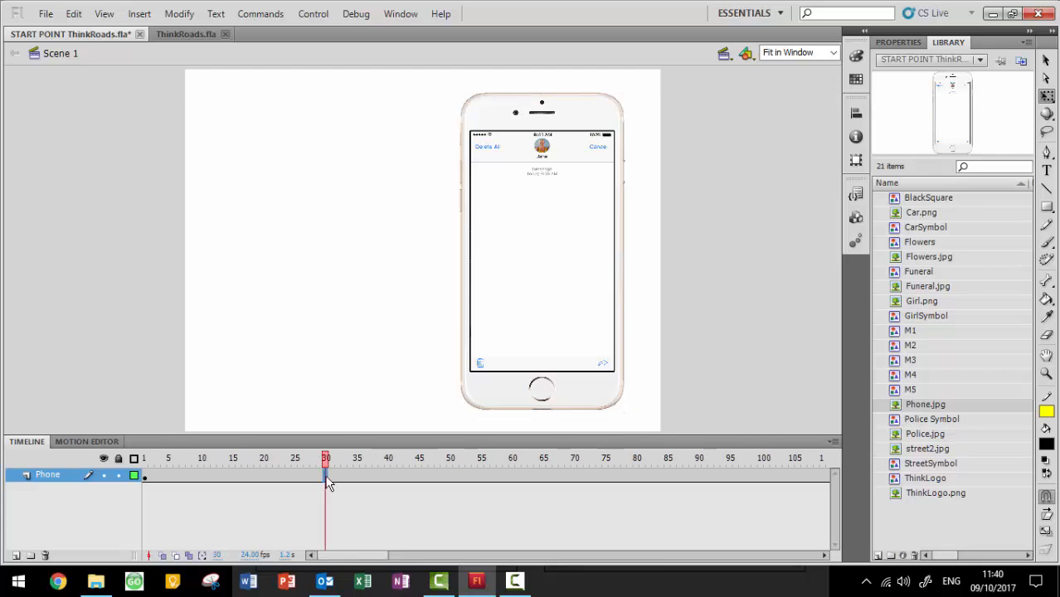
{"action": "left_click", "coordinate": [401, 478]}
{"action": "left_click", "coordinate": [505, 477]}
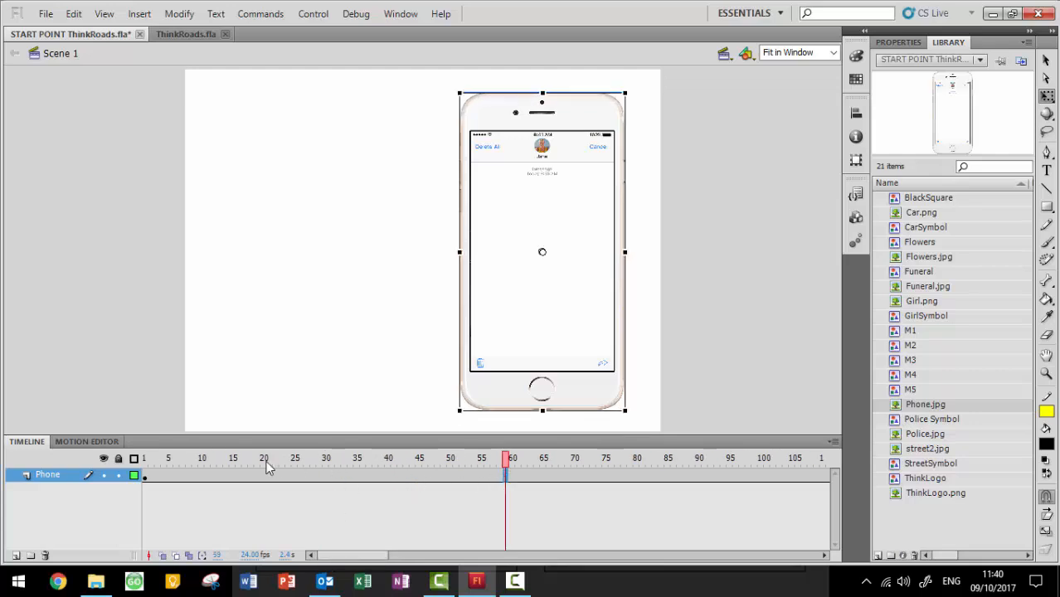
{"action": "left_click", "coordinate": [145, 475]}
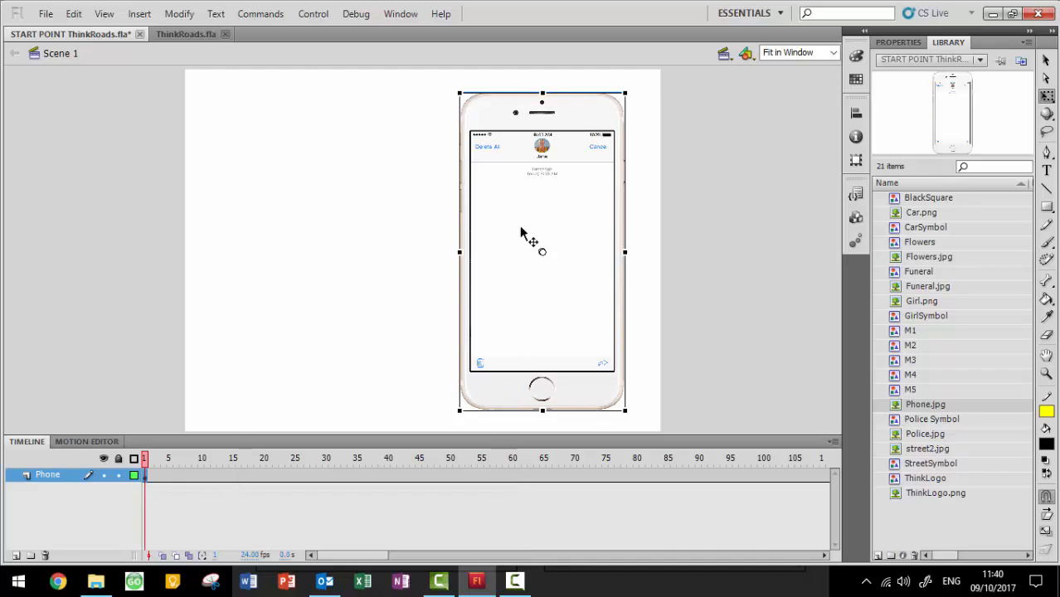
{"action": "left_click", "coordinate": [341, 370]}
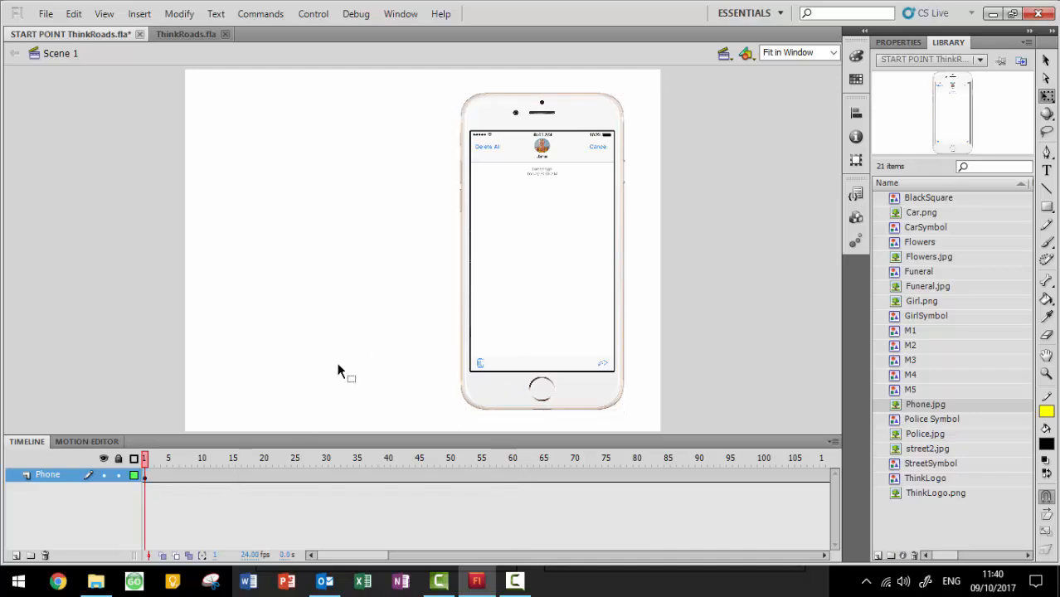
Add a layer named Messages above the Phone layer and lock the Phone layer
{"action": "right_click", "coordinate": [61, 482]}
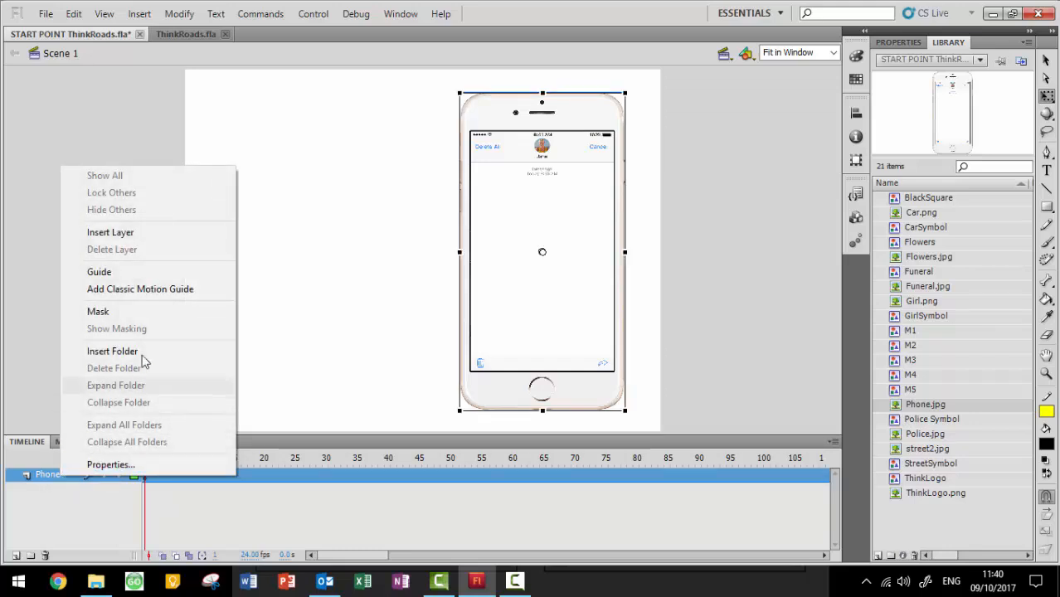
{"action": "left_click", "coordinate": [157, 237]}
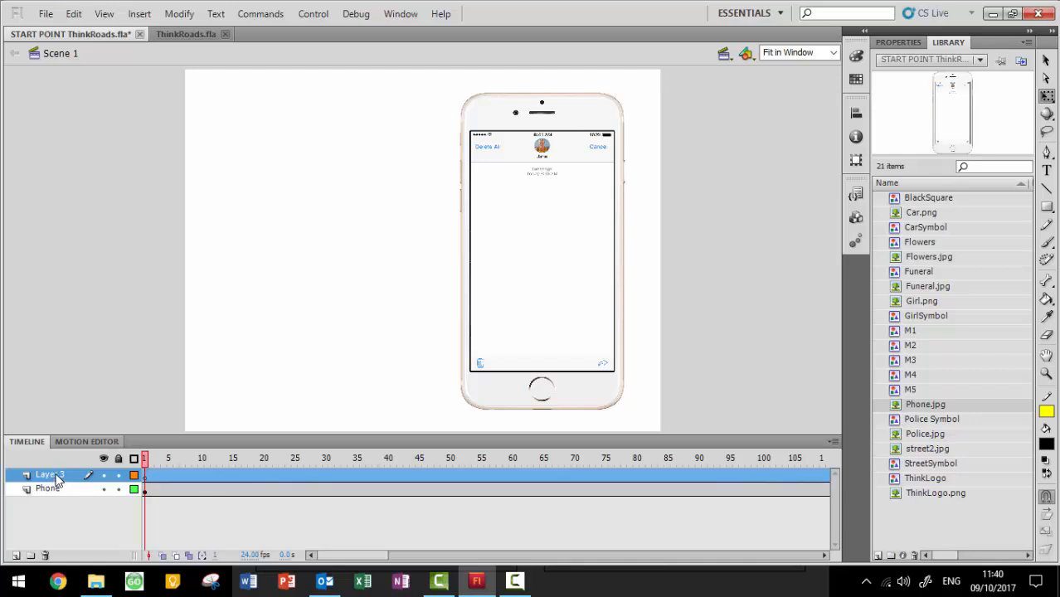
{"action": "double_click", "coordinate": [56, 480]}
{"action": "type", "text": "Me"}
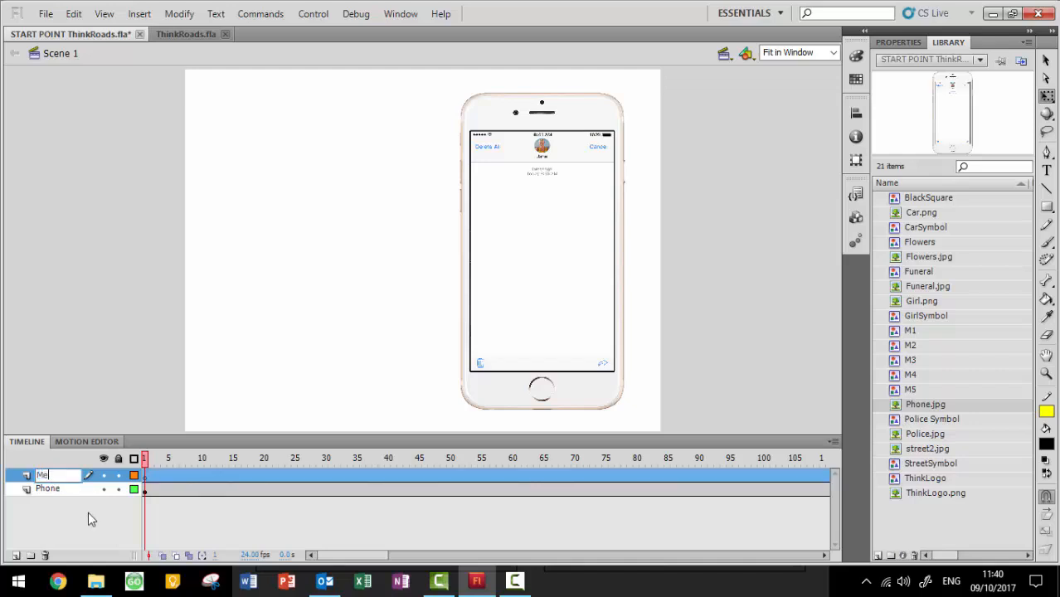
{"action": "type", "text": "ssages"}
{"action": "key", "text": "Return"}
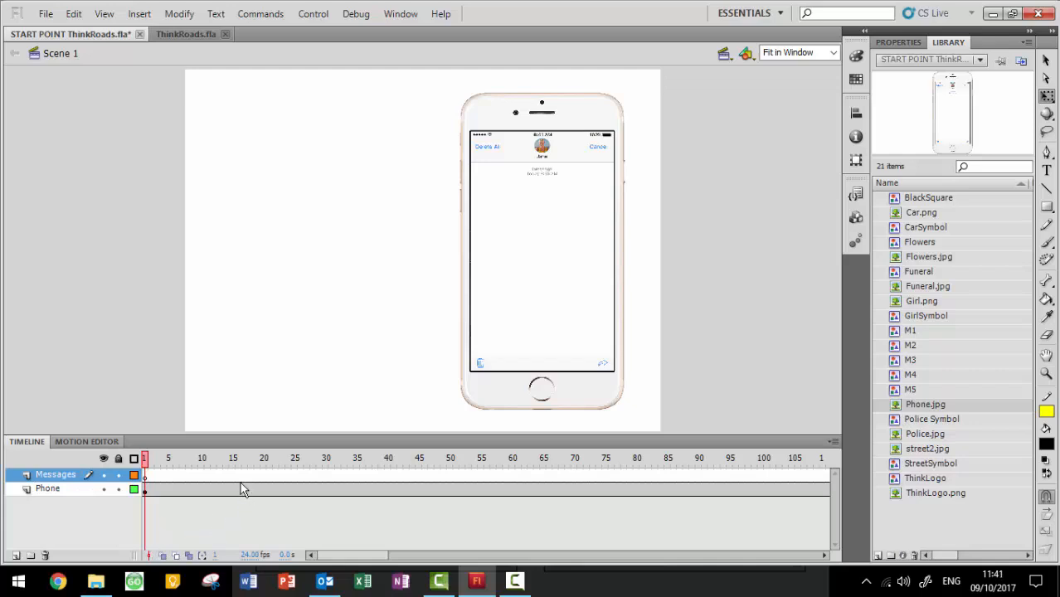
{"action": "left_click", "coordinate": [119, 491]}
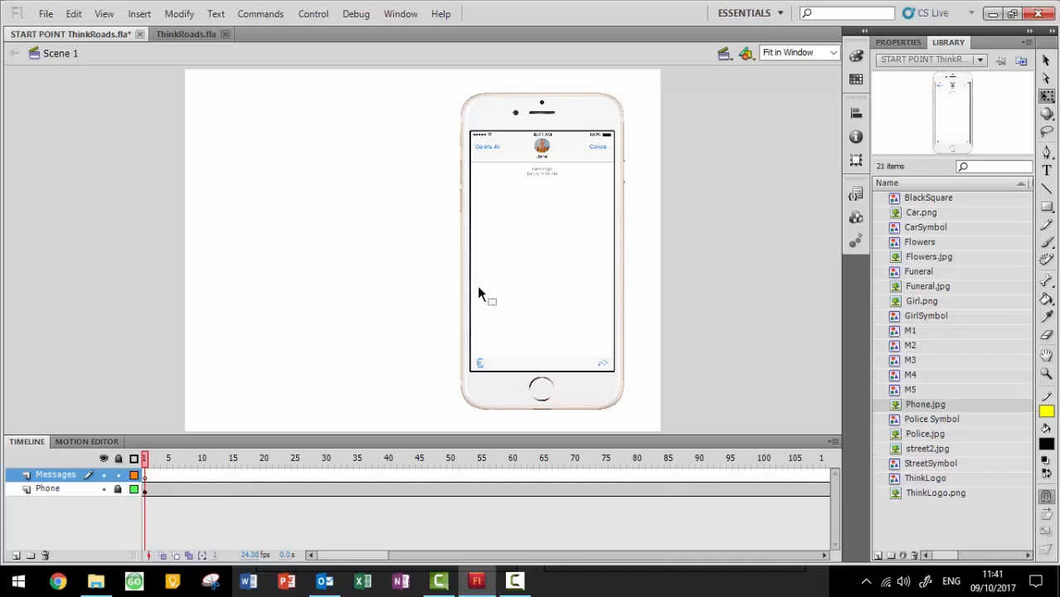
{"action": "left_click_drag", "start_coordinate": [623, 242], "coordinate": [517, 247]}
Insert a keyframe at frame 15 of the Messages layer
{"action": "left_click", "coordinate": [233, 480]}
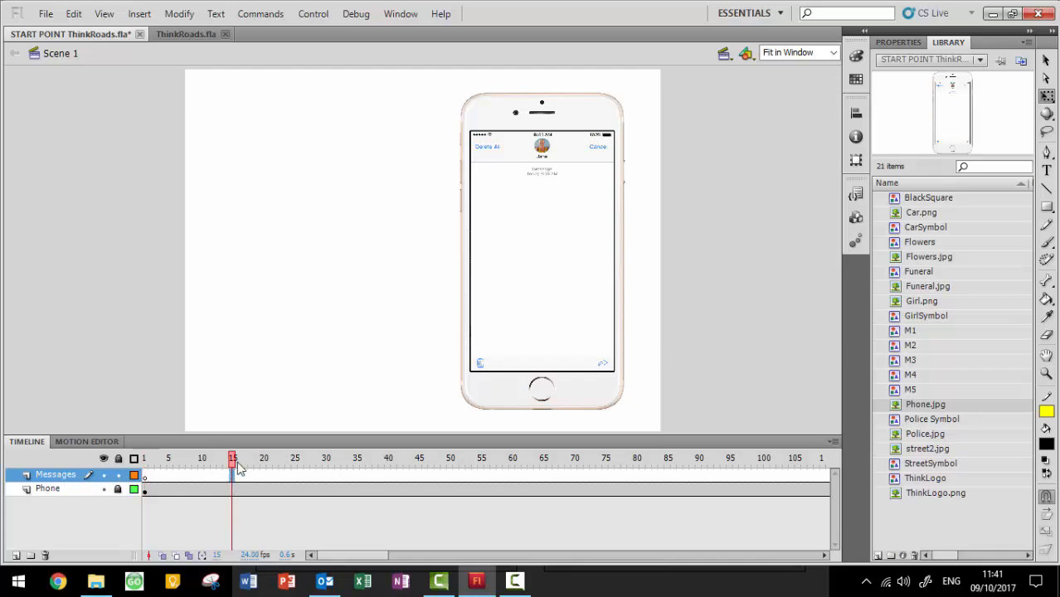
{"action": "right_click", "coordinate": [233, 479]}
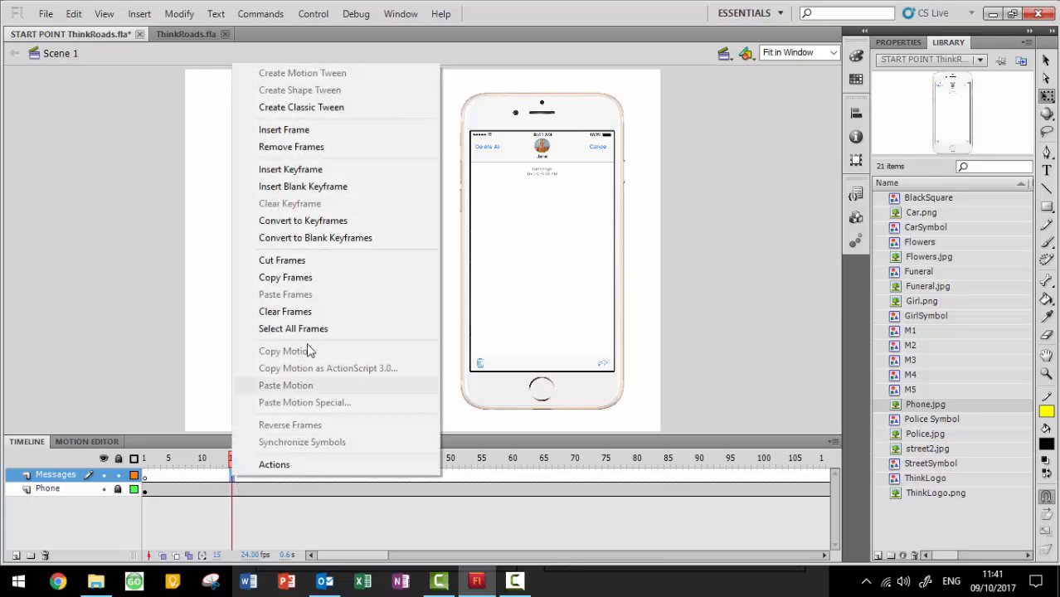
{"action": "left_click", "coordinate": [371, 170]}
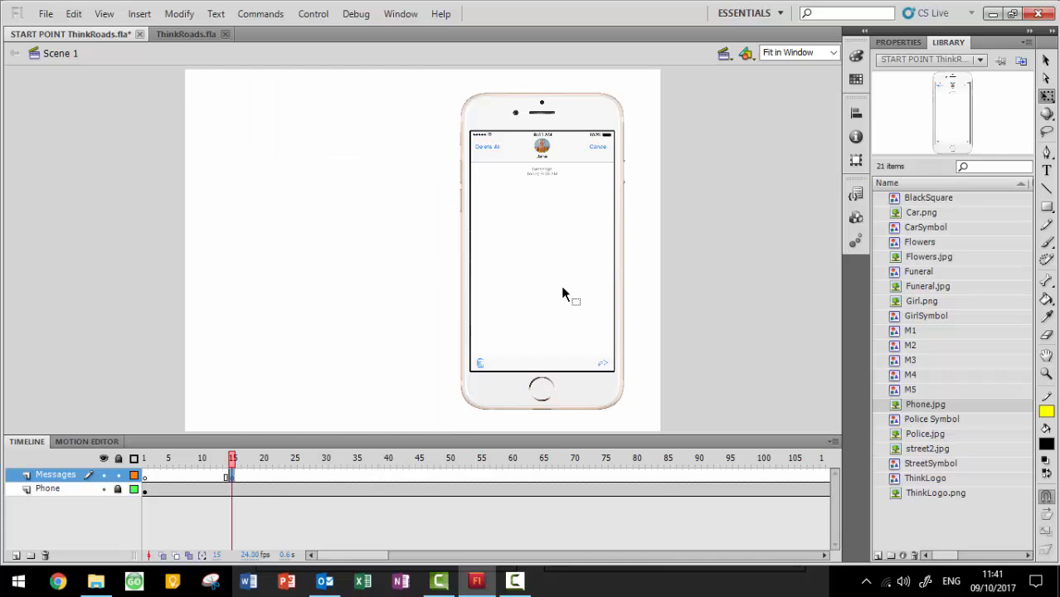
Place the M1 message symbol near the top of the phone screen and preview frames 1 to 15
{"action": "left_click", "coordinate": [912, 332]}
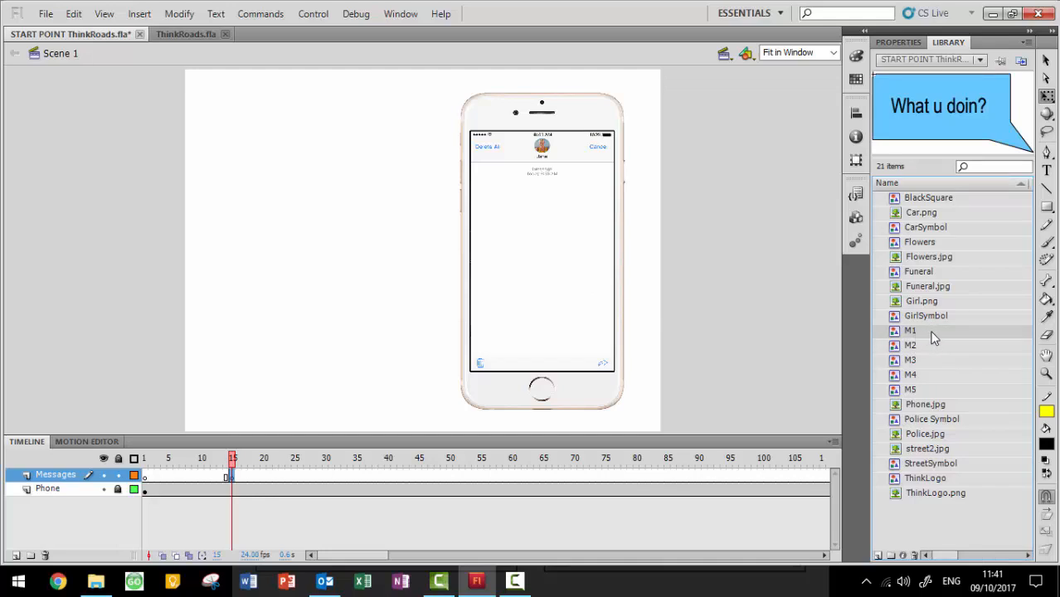
{"action": "left_click_drag", "start_coordinate": [934, 331], "coordinate": [517, 202]}
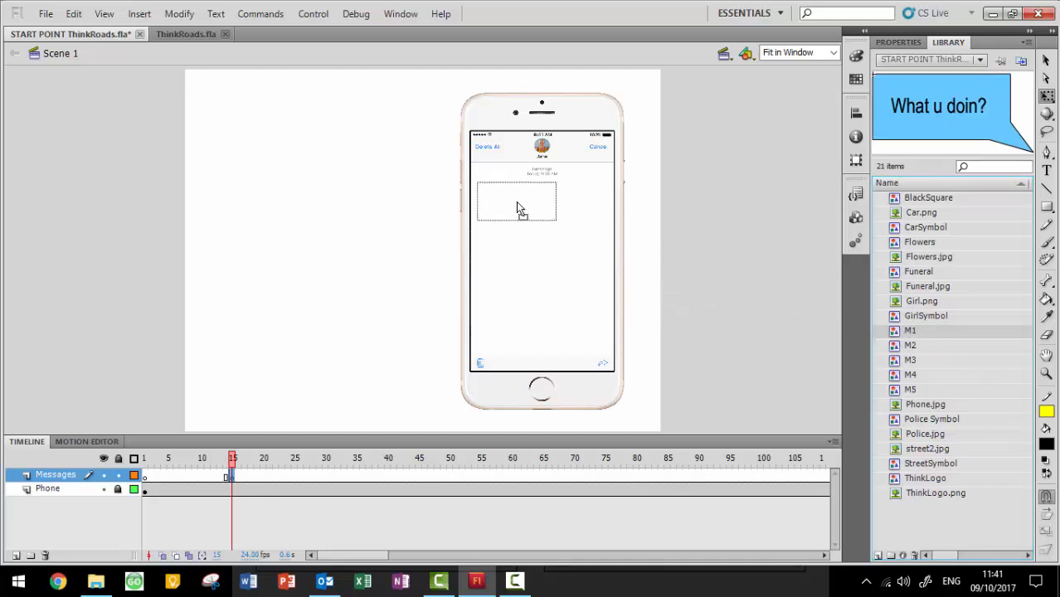
{"action": "left_click", "coordinate": [656, 264]}
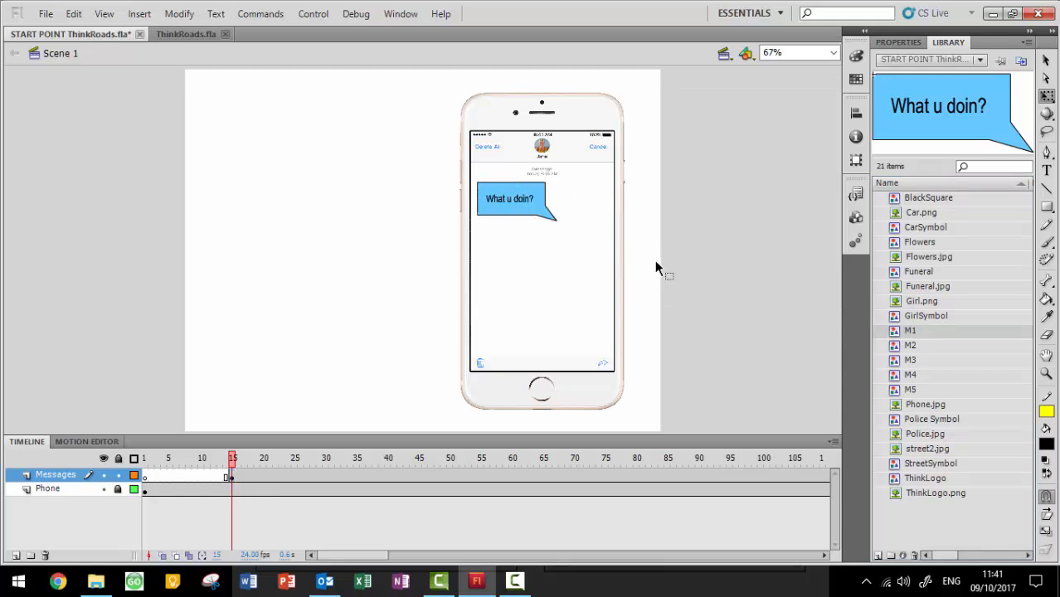
{"action": "left_click", "coordinate": [146, 479]}
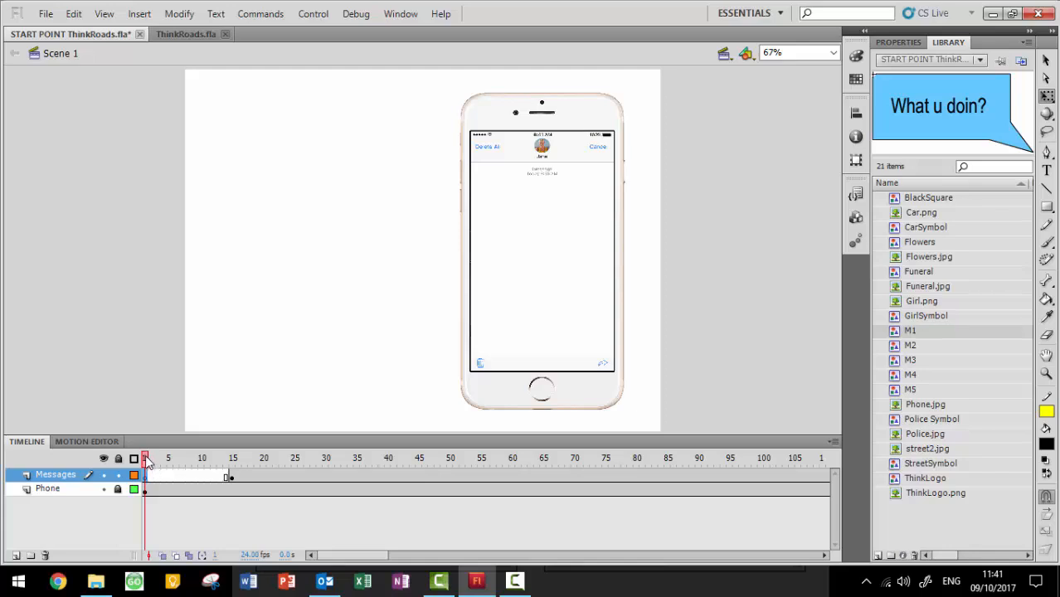
{"action": "left_click_drag", "start_coordinate": [146, 461], "coordinate": [233, 462]}
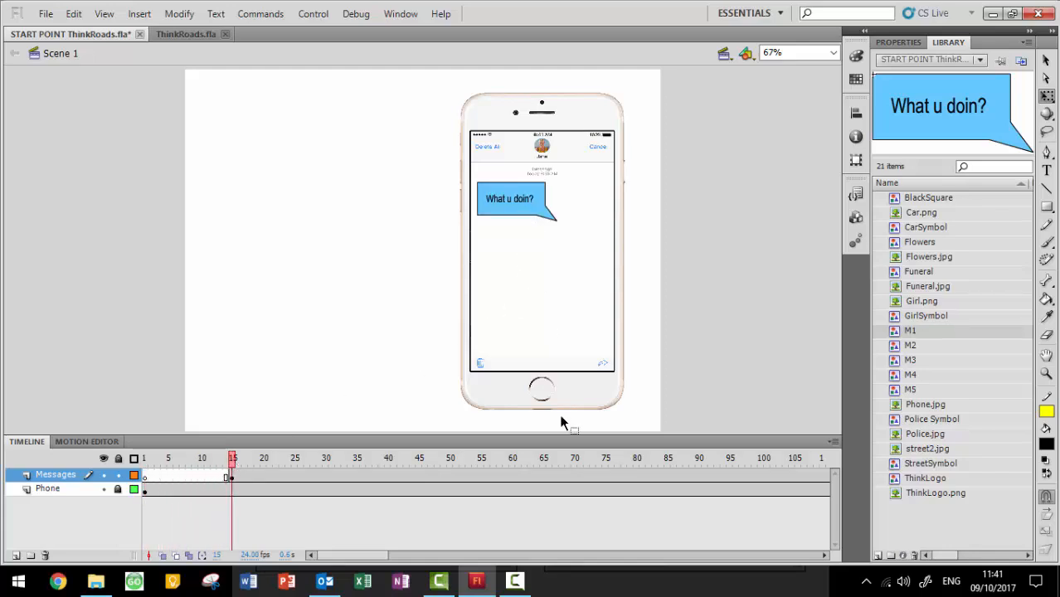
Insert a keyframe at frame 50 of the Messages layer
{"action": "left_click", "coordinate": [455, 479]}
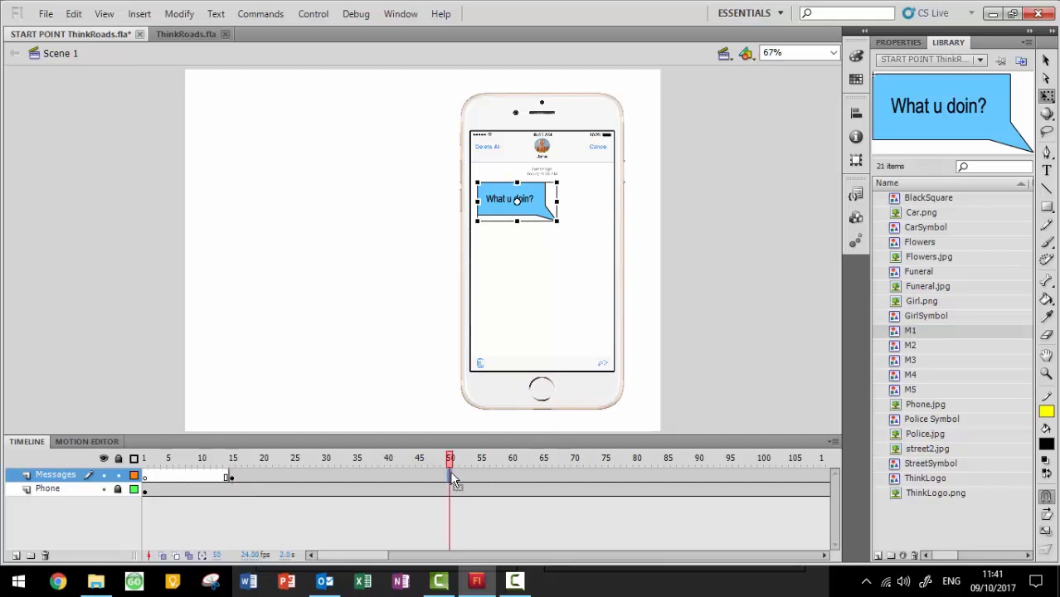
{"action": "right_click", "coordinate": [451, 481]}
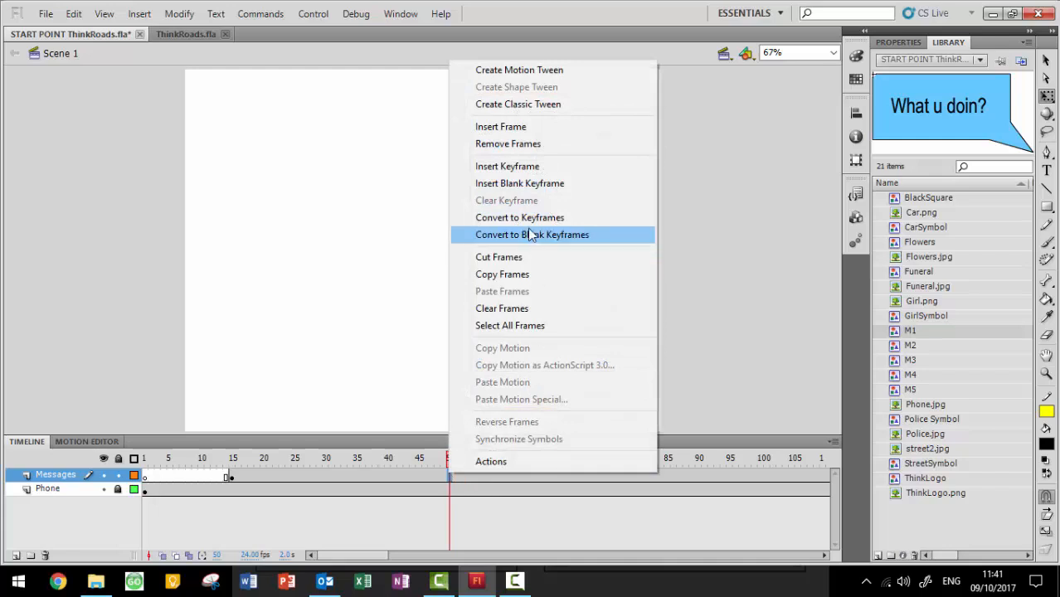
{"action": "left_click", "coordinate": [507, 166]}
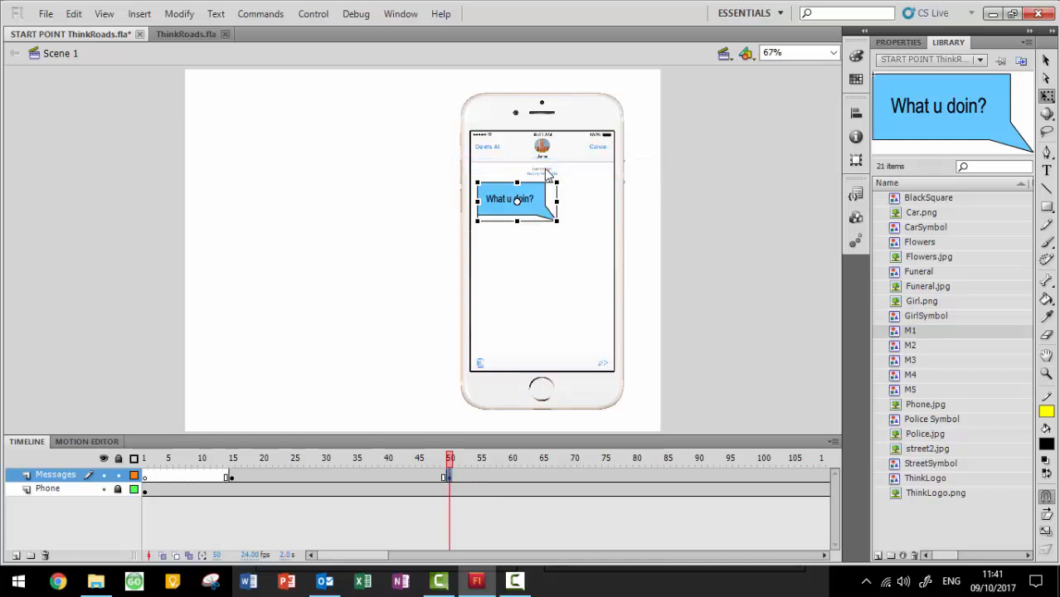
Place the M2 message symbol on the phone screen, below the first message and against the screen's right edge
{"action": "left_click", "coordinate": [919, 347]}
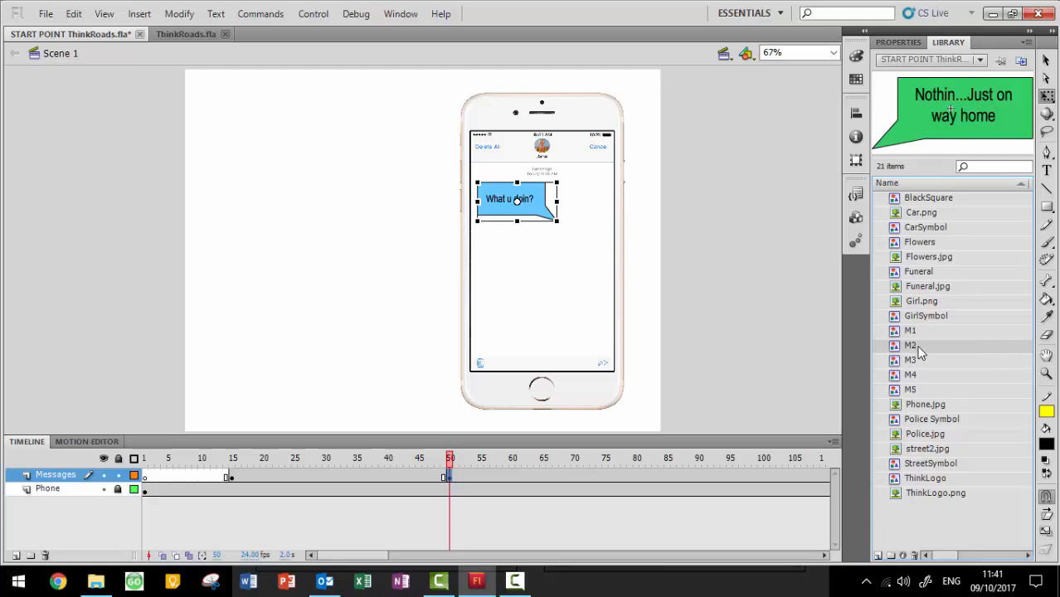
{"action": "left_click_drag", "start_coordinate": [919, 353], "coordinate": [565, 246]}
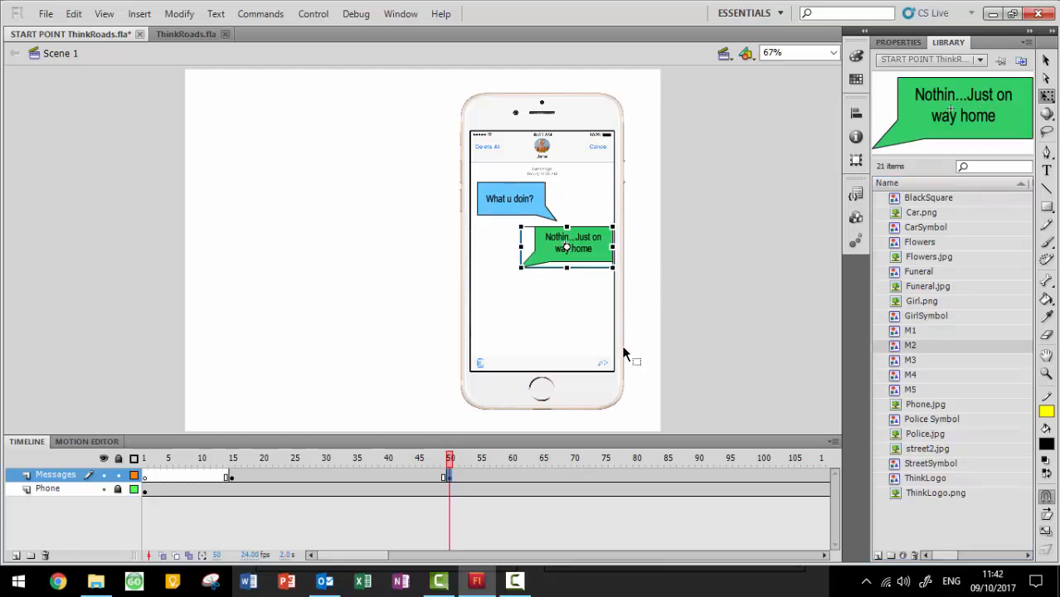
{"action": "left_click", "coordinate": [651, 347]}
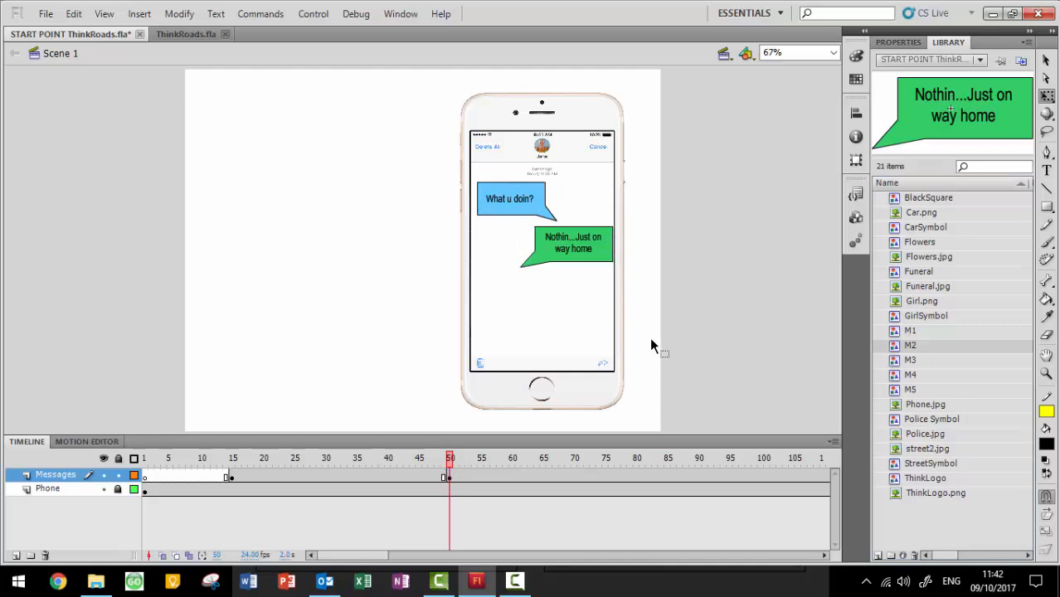
Insert a keyframe at frame 90 of the Messages layer
{"action": "mouse_move", "coordinate": [450, 458]}
{"action": "left_mouse_down"}
{"action": "mouse_move", "coordinate": [146, 461]}
{"action": "mouse_move", "coordinate": [256, 451]}
{"action": "mouse_move", "coordinate": [450, 458]}
{"action": "left_mouse_up"}
{"action": "left_click_drag", "start_coordinate": [375, 555], "coordinate": [405, 555]}
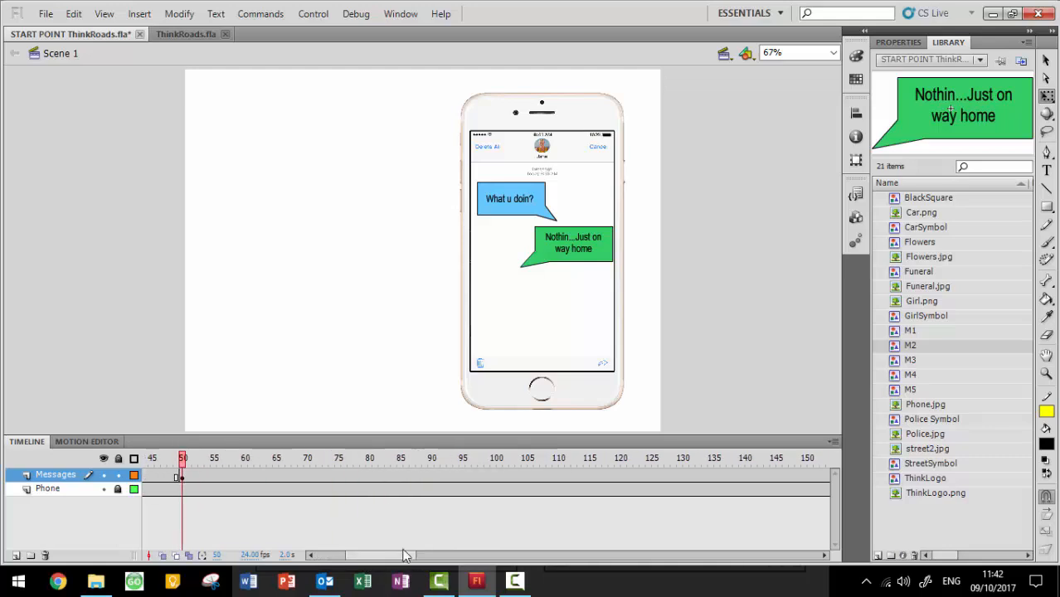
{"action": "left_click", "coordinate": [432, 477]}
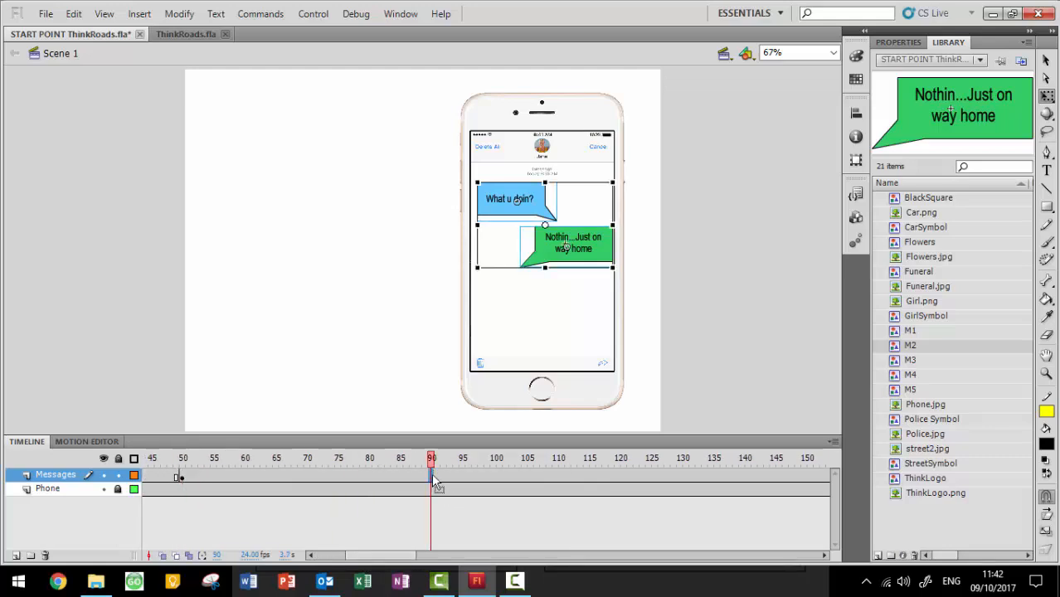
{"action": "right_click", "coordinate": [432, 478]}
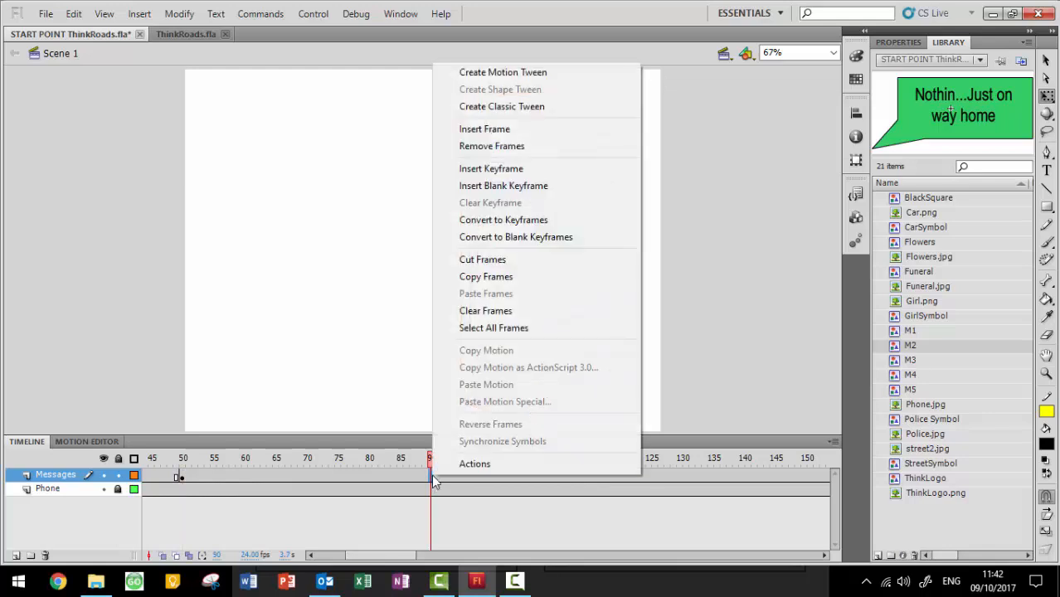
{"action": "left_click", "coordinate": [511, 170]}
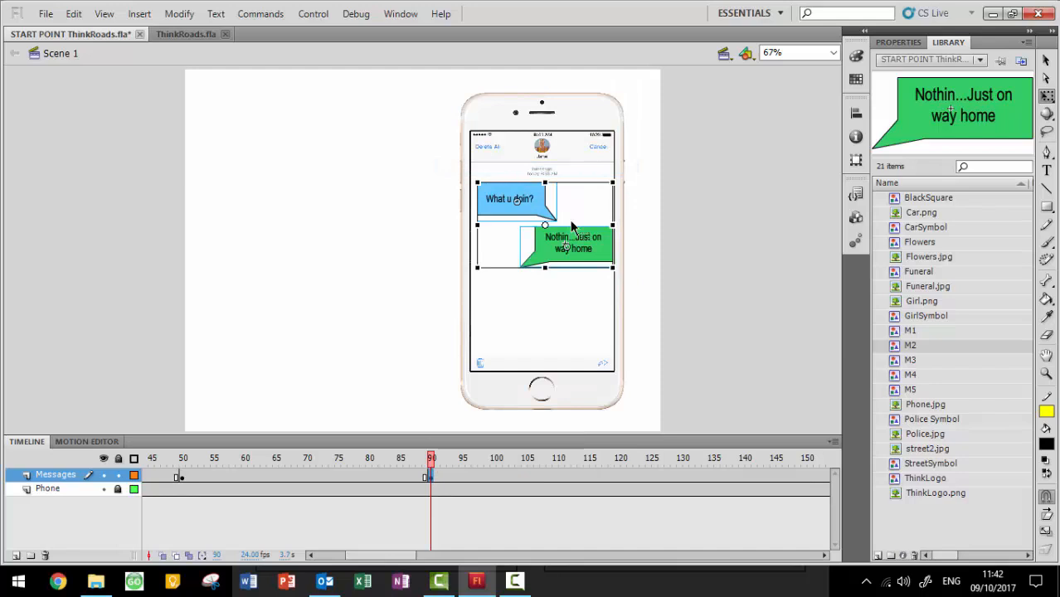
Place the M3 message symbol below the green message, aligned with the first blue message
{"action": "left_click", "coordinate": [911, 361]}
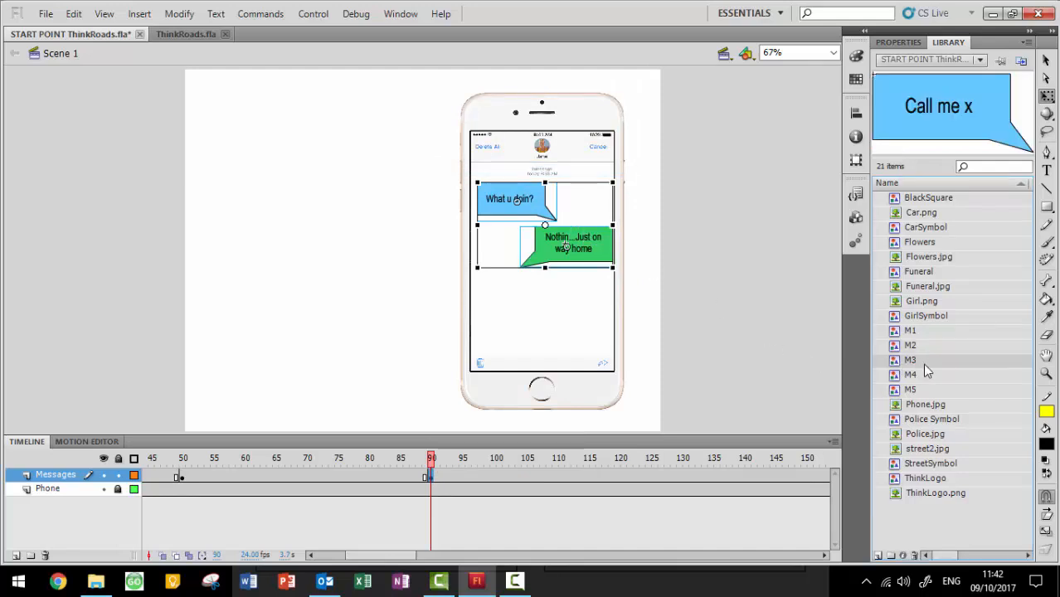
{"action": "left_click_drag", "start_coordinate": [926, 362], "coordinate": [517, 302]}
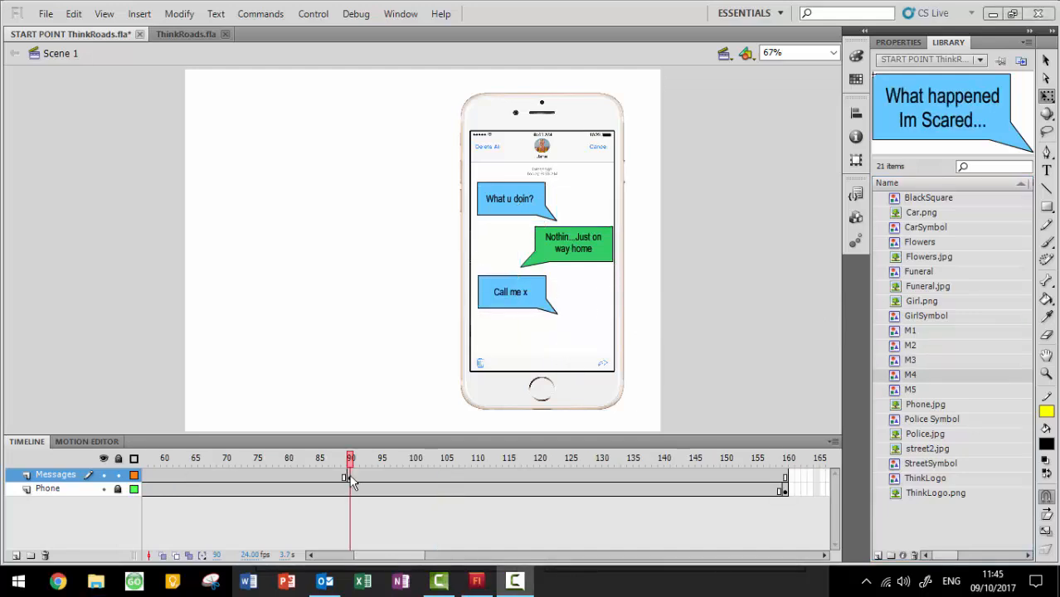
{"action": "left_click", "coordinate": [350, 475]}
{"action": "left_click", "coordinate": [639, 317]}
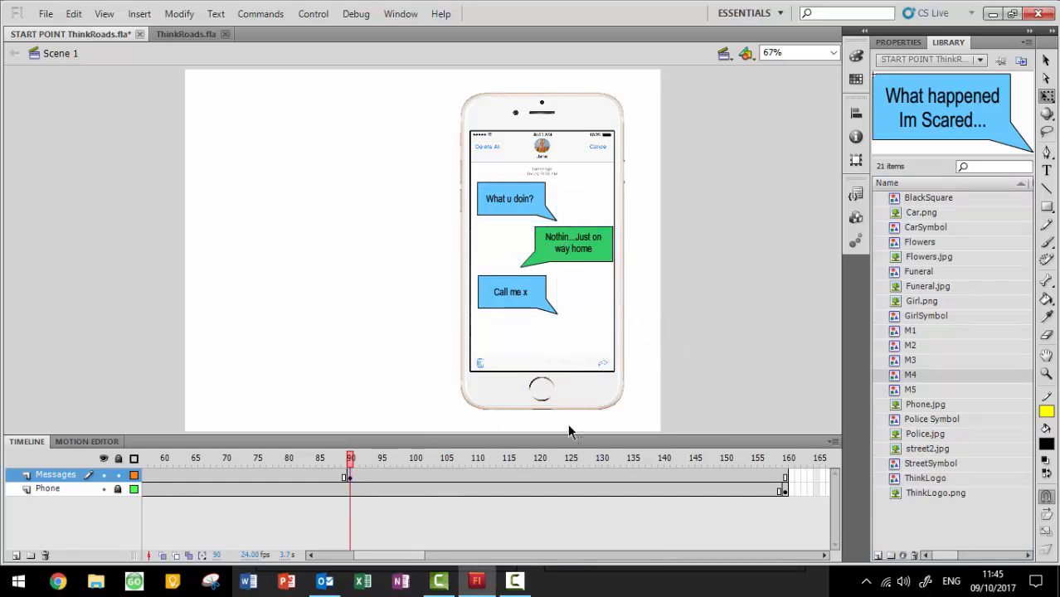
Add a layer named Road above the Messages layer
{"action": "left_click", "coordinate": [825, 556]}
{"action": "left_click", "coordinate": [824, 555]}
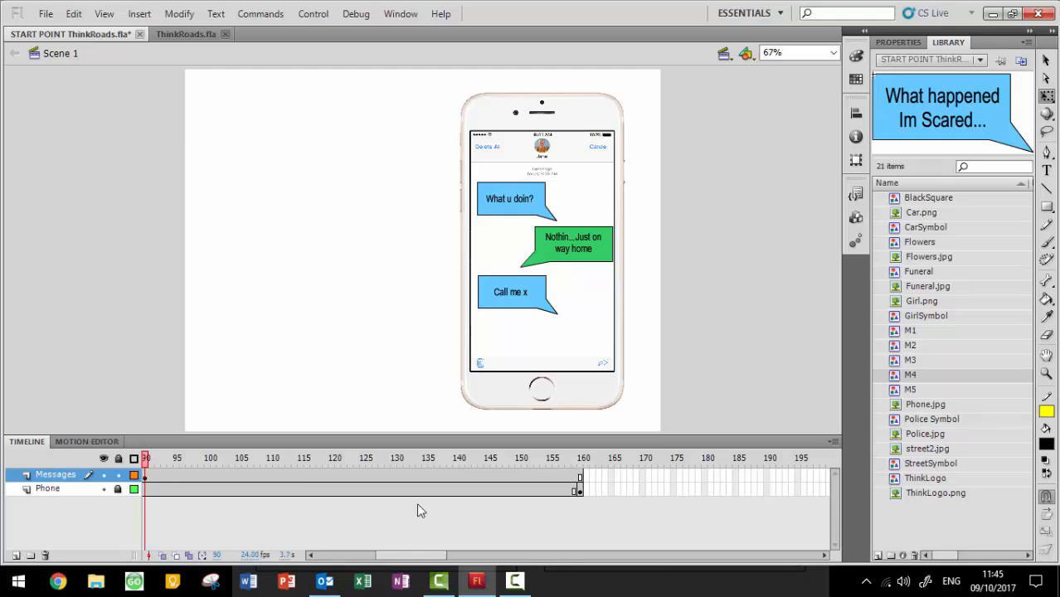
{"action": "right_click", "coordinate": [58, 477]}
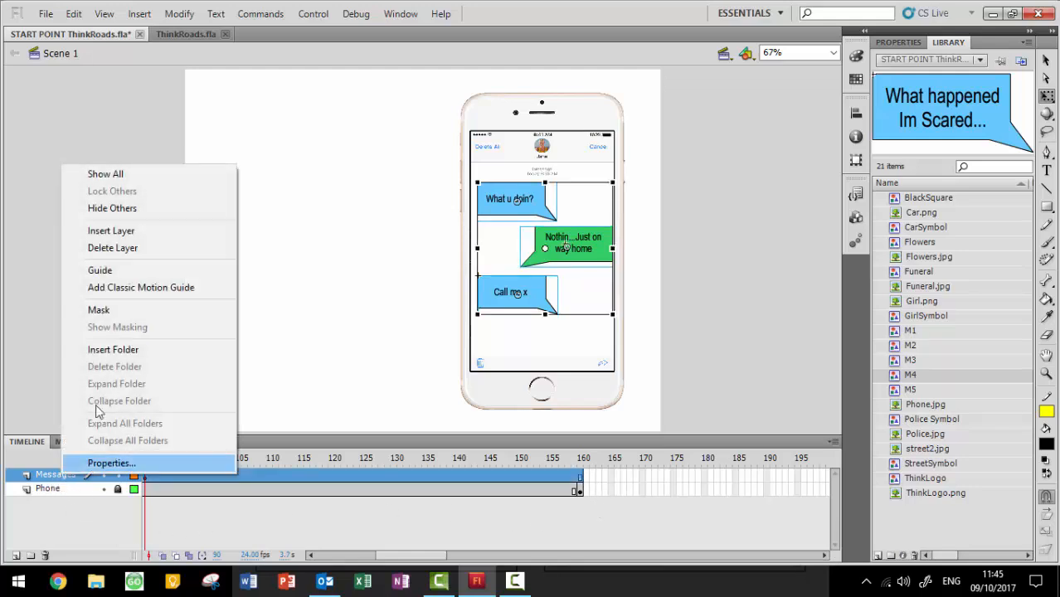
{"action": "left_click", "coordinate": [149, 234]}
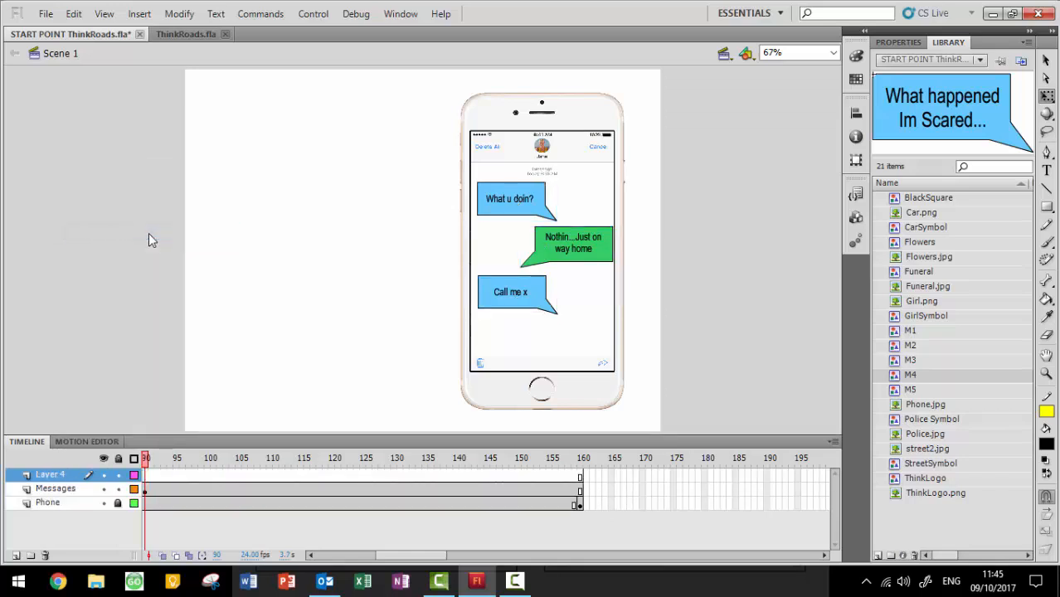
{"action": "double_click", "coordinate": [52, 476]}
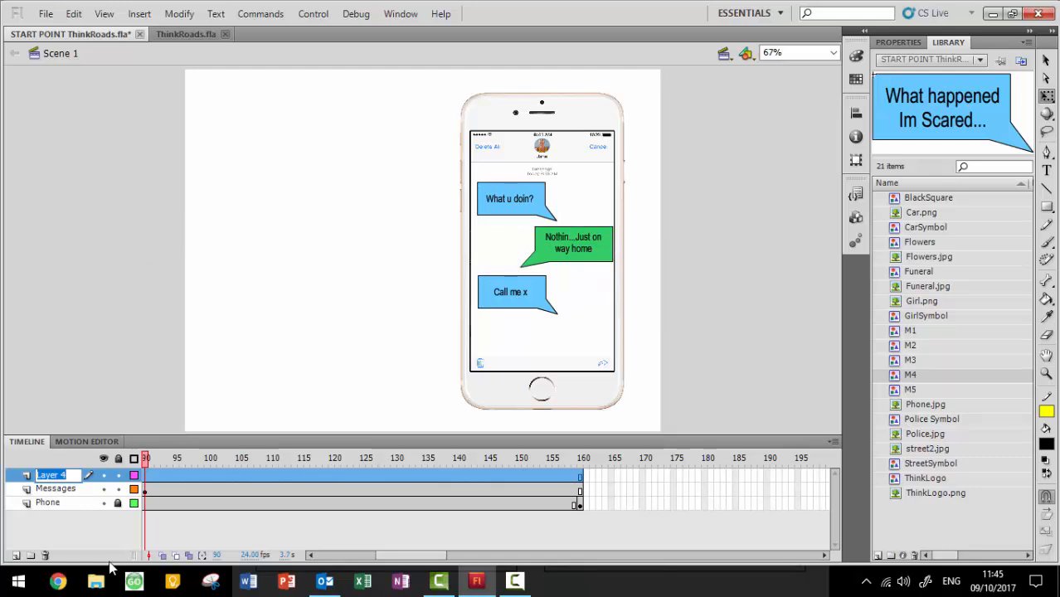
{"action": "type", "text": "Road"}
{"action": "key", "text": "Return"}
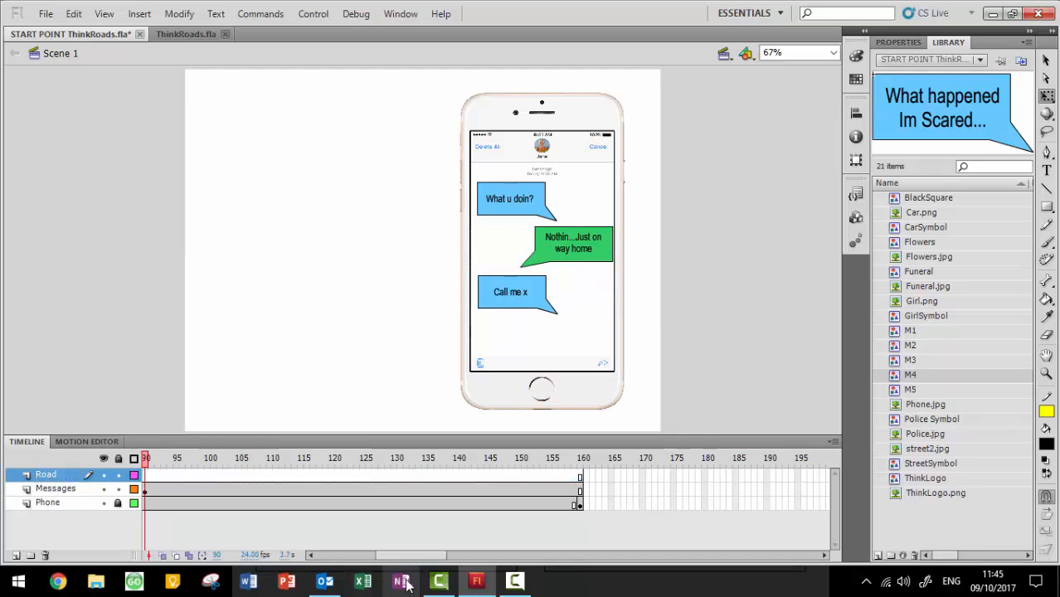
Insert a keyframe at frame 161 of the Road layer and place StreetSymbol there so that it covers the stage
{"action": "left_click", "coordinate": [584, 477]}
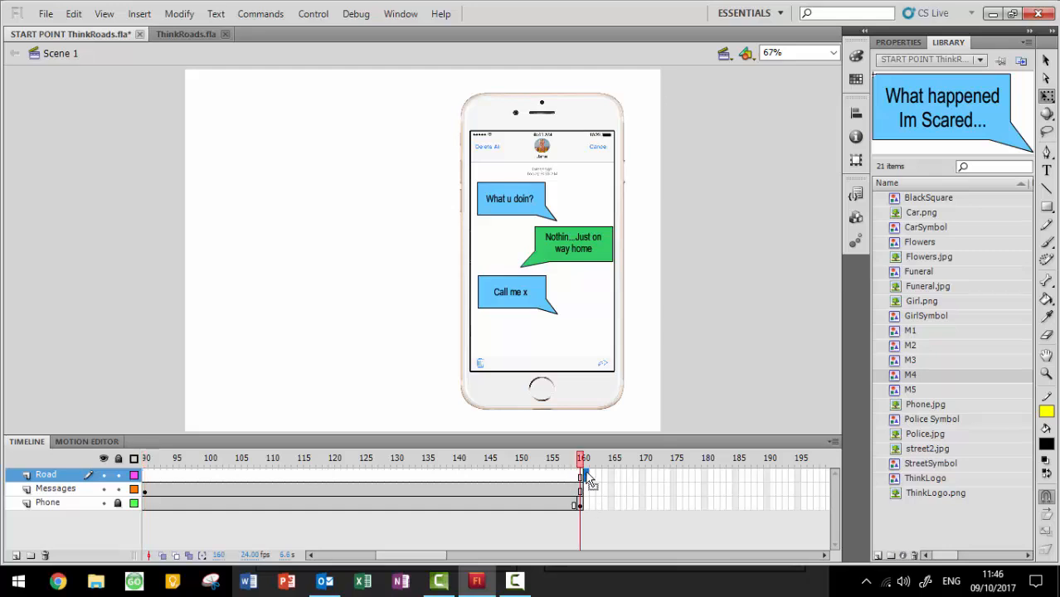
{"action": "right_click", "coordinate": [586, 480]}
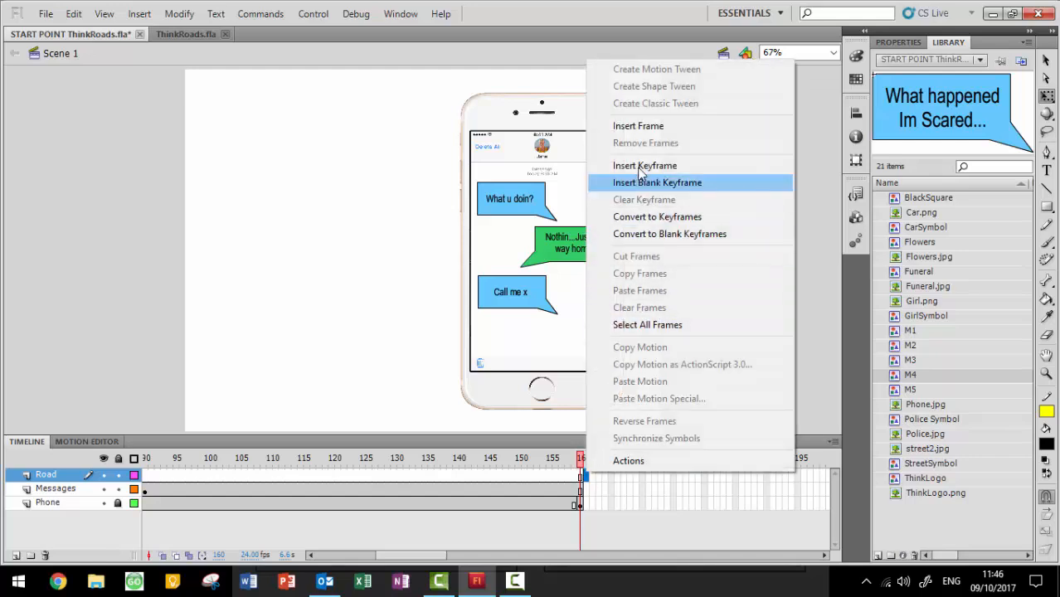
{"action": "left_click", "coordinate": [640, 167]}
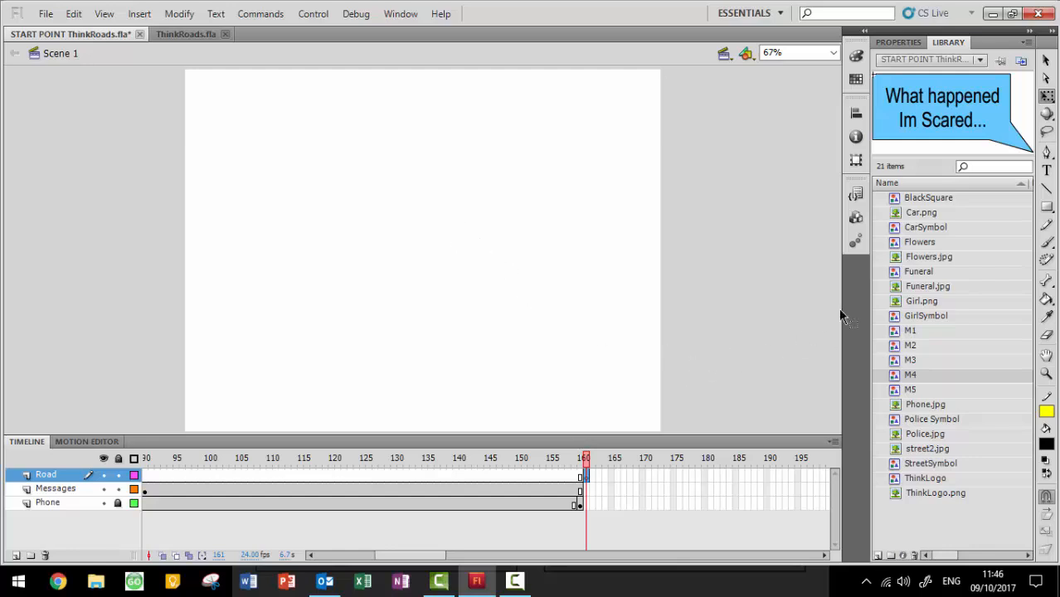
{"action": "left_click", "coordinate": [944, 466]}
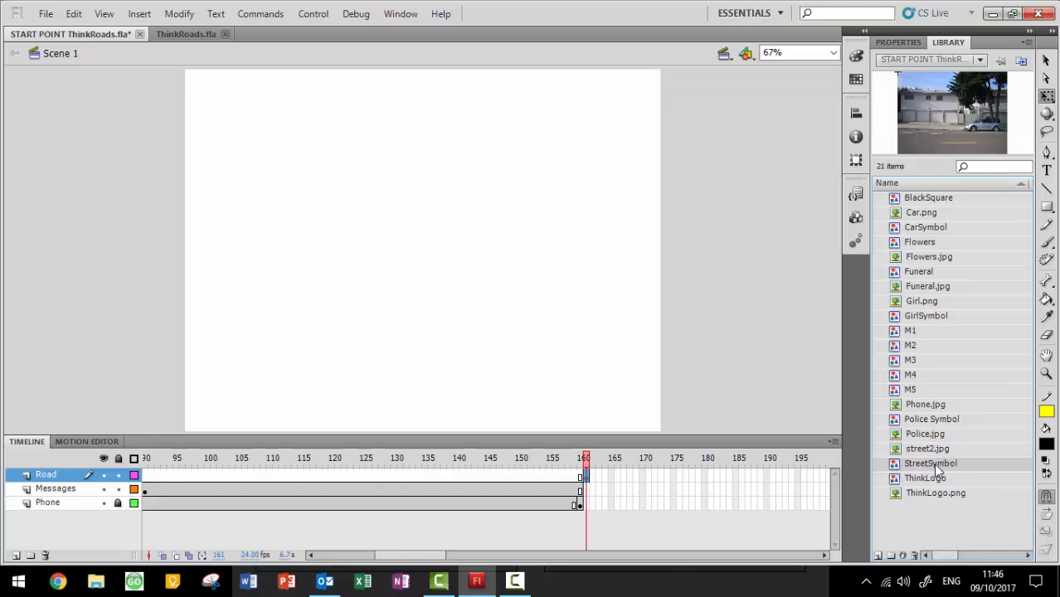
{"action": "left_click_drag", "start_coordinate": [937, 469], "coordinate": [423, 257]}
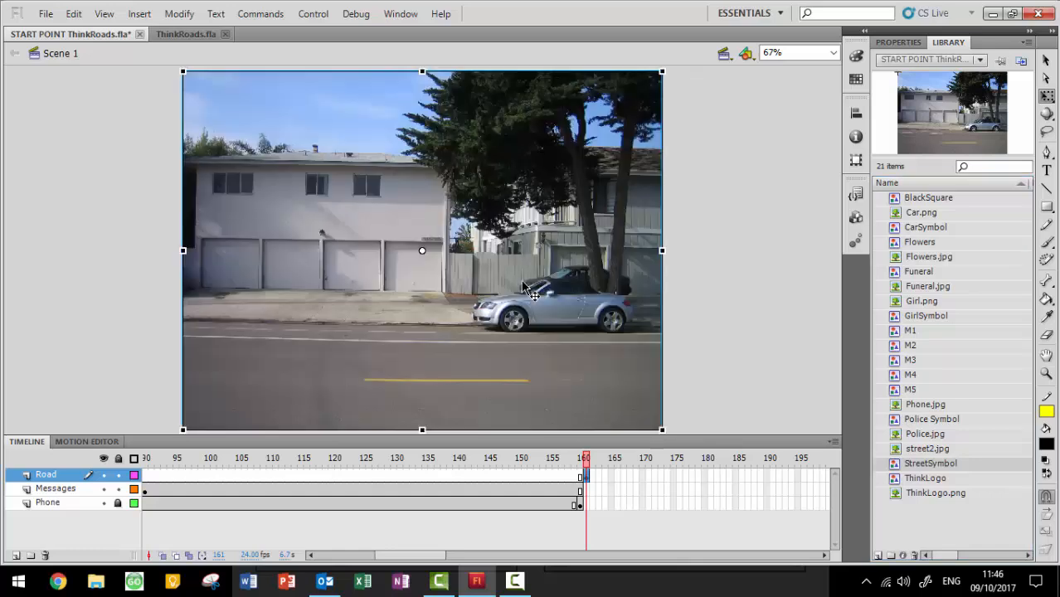
{"action": "left_click", "coordinate": [697, 272]}
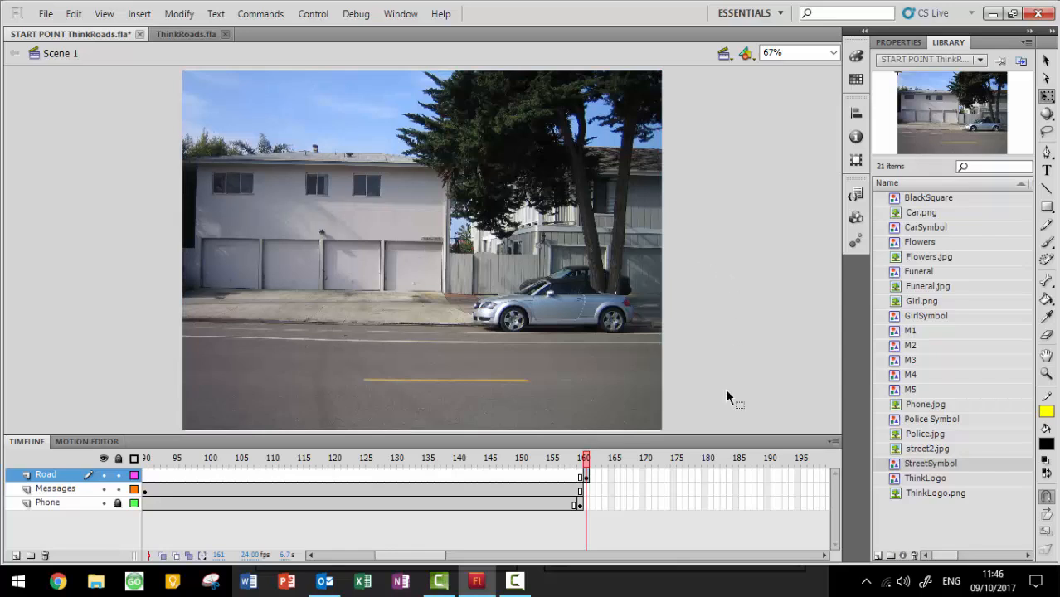
Insert keyframes at frames 180 and 240 of the Road layer
{"action": "left_click", "coordinate": [824, 556]}
{"action": "left_click", "coordinate": [823, 556]}
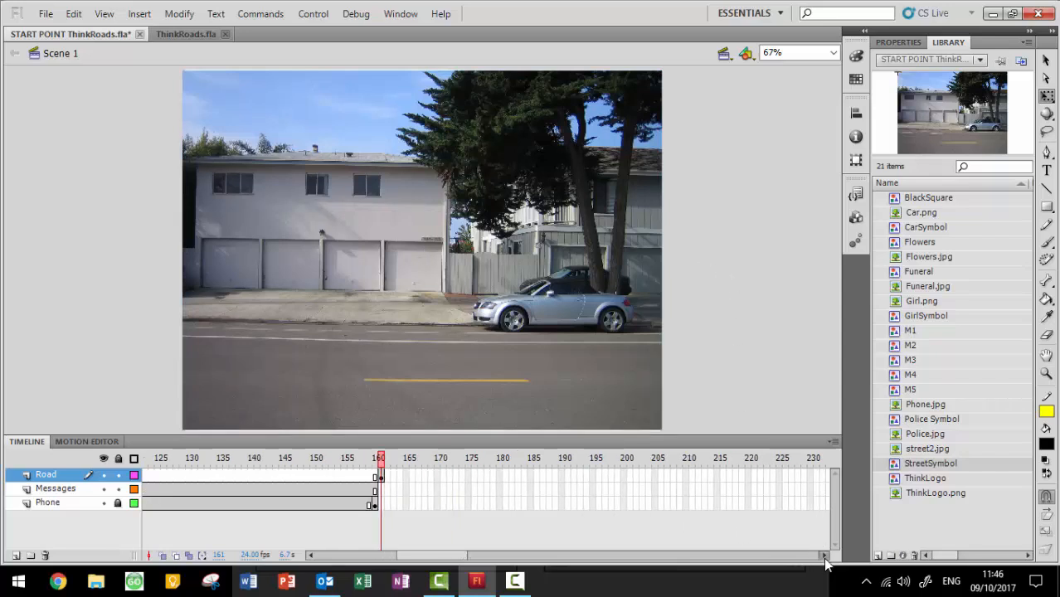
{"action": "right_click", "coordinate": [498, 478]}
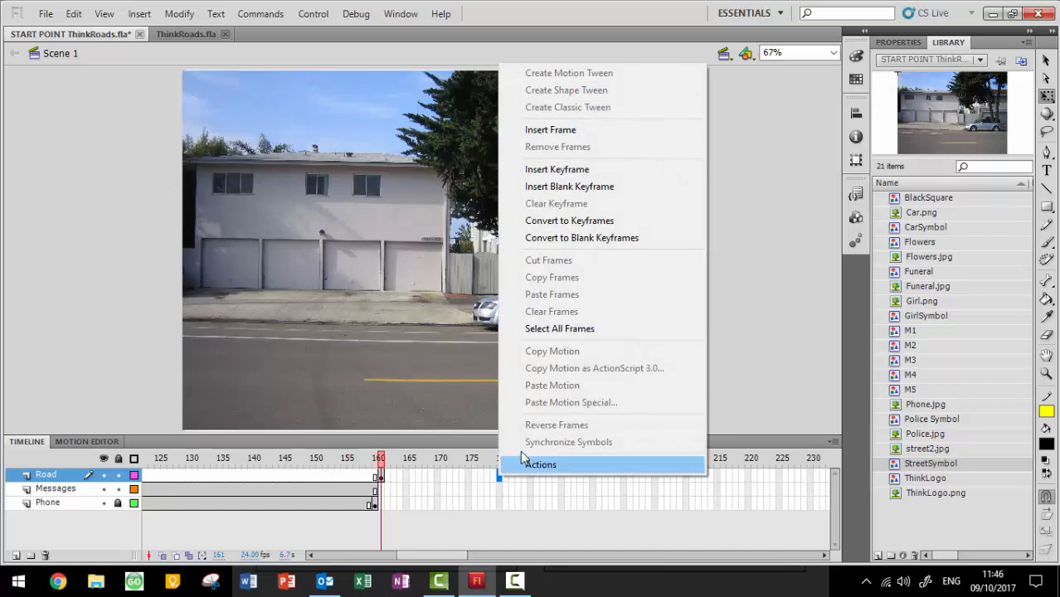
{"action": "left_click", "coordinate": [563, 168]}
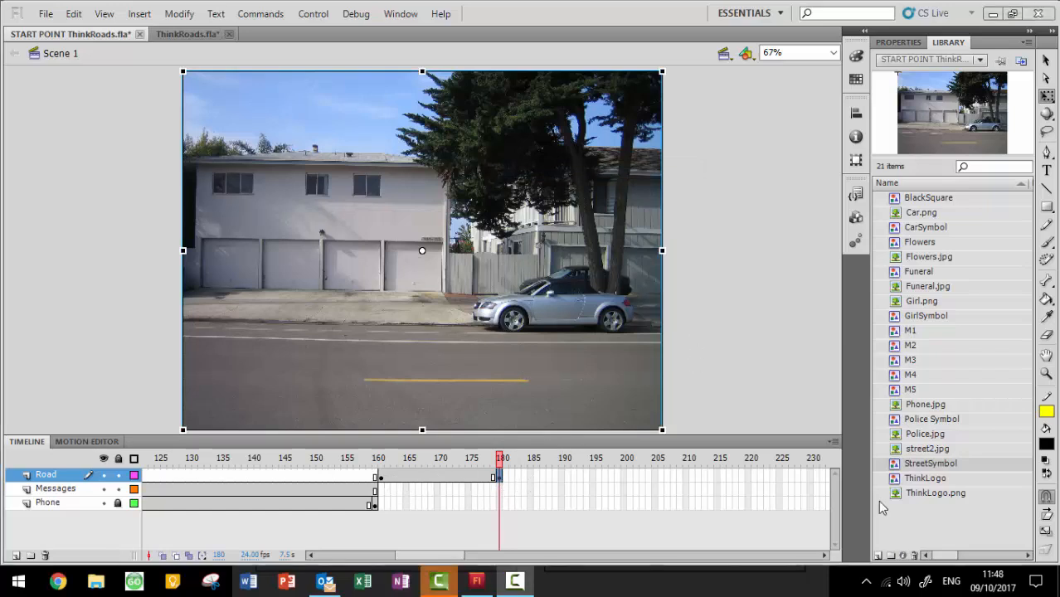
{"action": "left_click", "coordinate": [822, 556]}
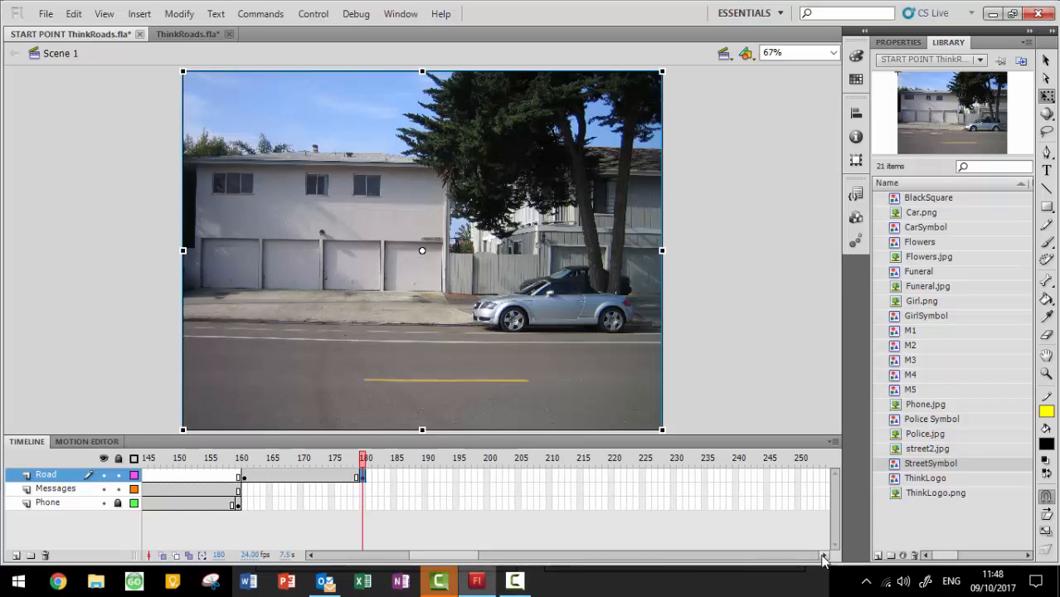
{"action": "right_click", "coordinate": [737, 478]}
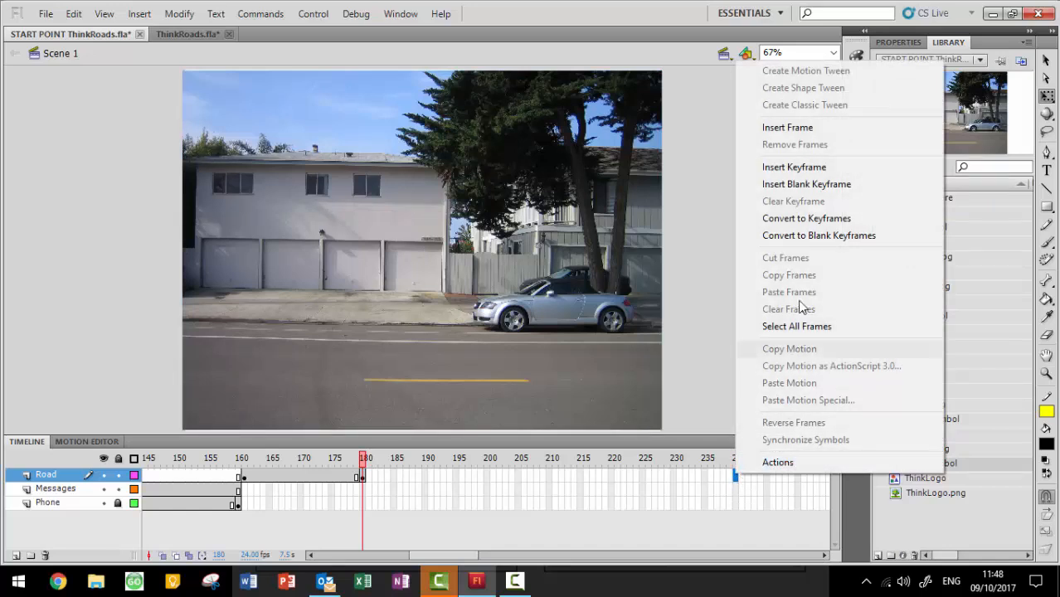
{"action": "left_click", "coordinate": [809, 170]}
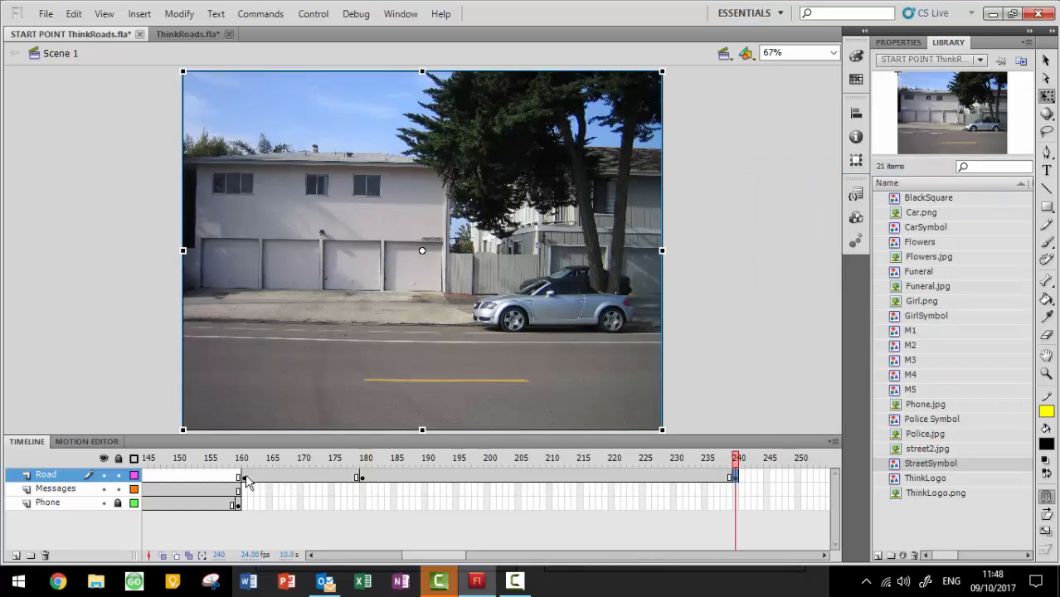
Apply an Alpha color effect of 0% to StreetSymbol at frame 161 of the Road layer
{"action": "left_click_drag", "start_coordinate": [247, 481], "coordinate": [358, 480]}
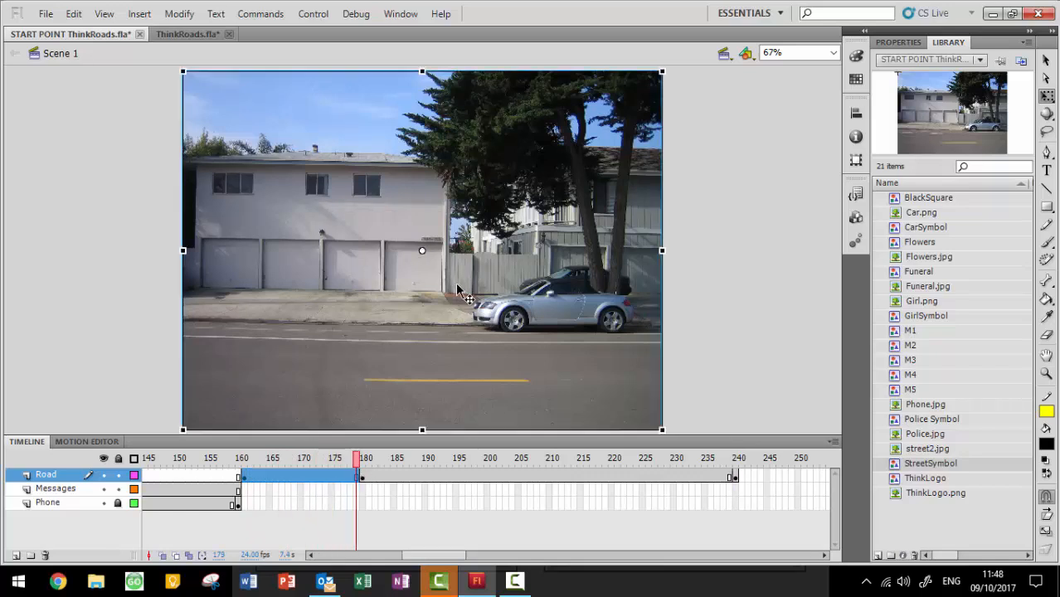
{"action": "left_click", "coordinate": [284, 477]}
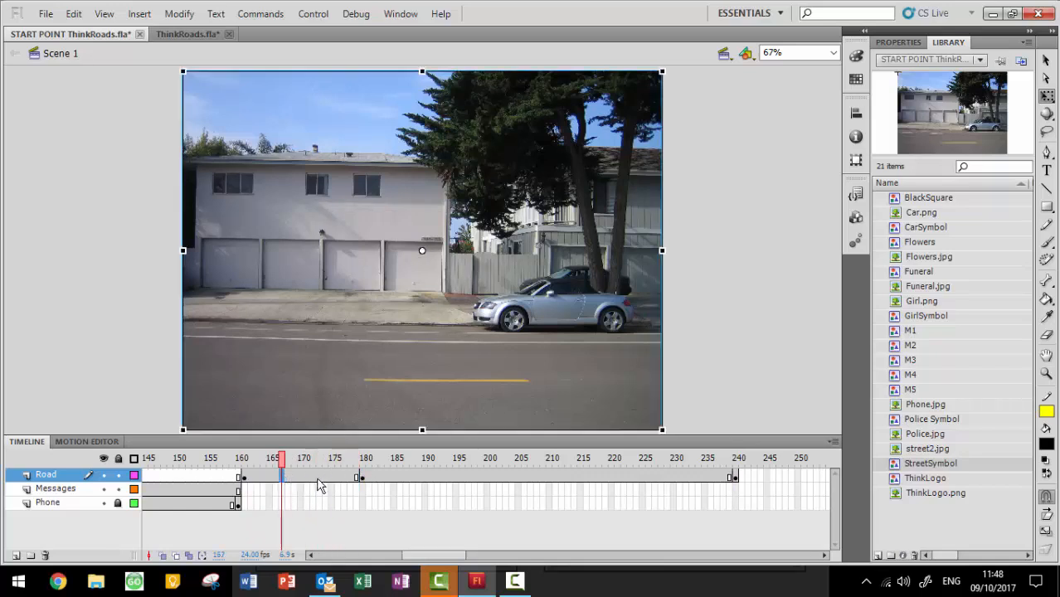
{"action": "left_click", "coordinate": [244, 479]}
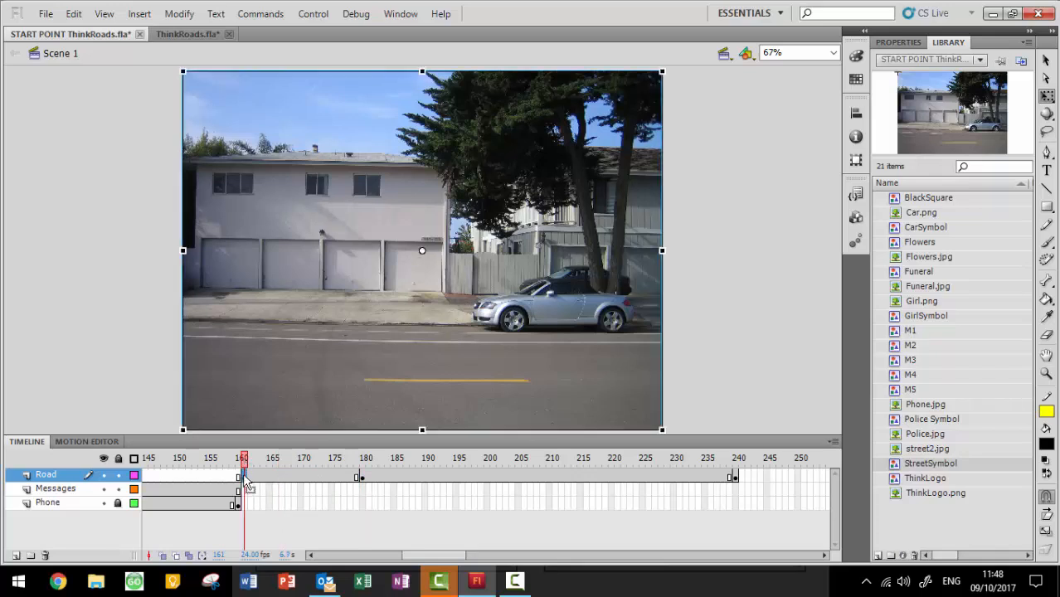
{"action": "left_click", "coordinate": [888, 44]}
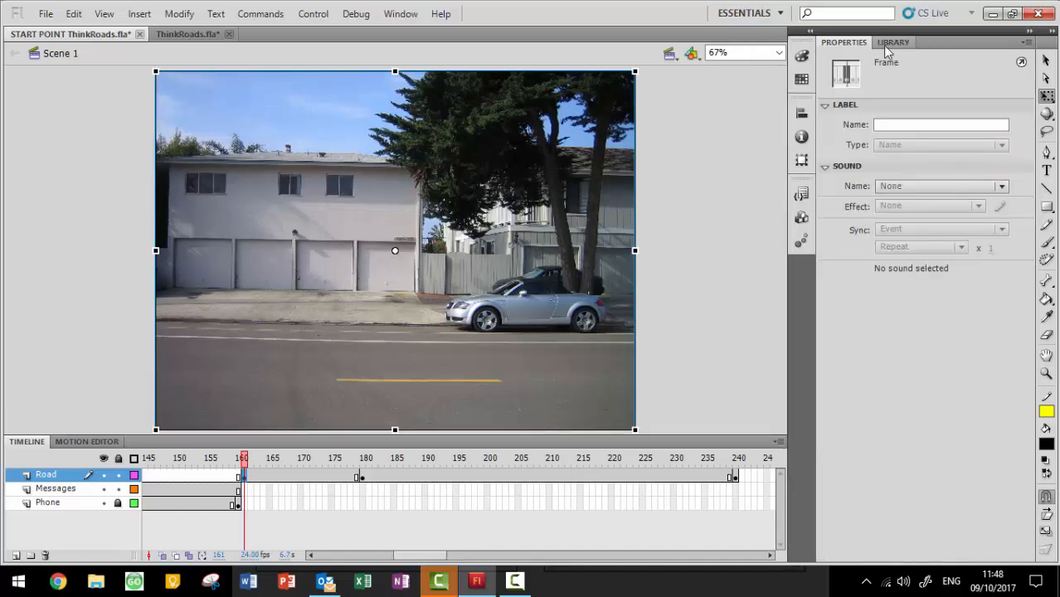
{"action": "left_click", "coordinate": [523, 226]}
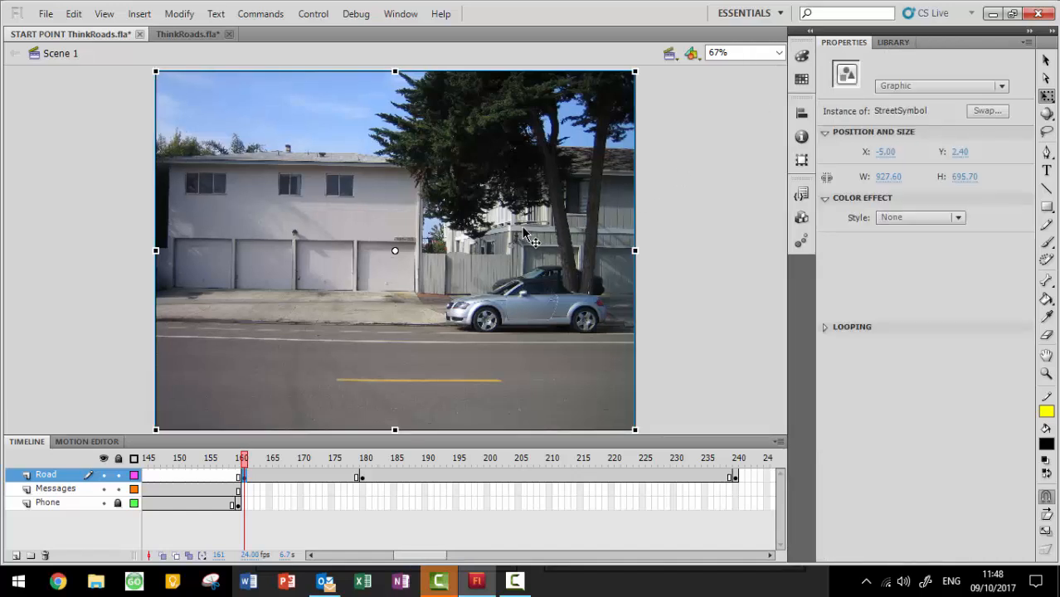
{"action": "left_click", "coordinate": [959, 219]}
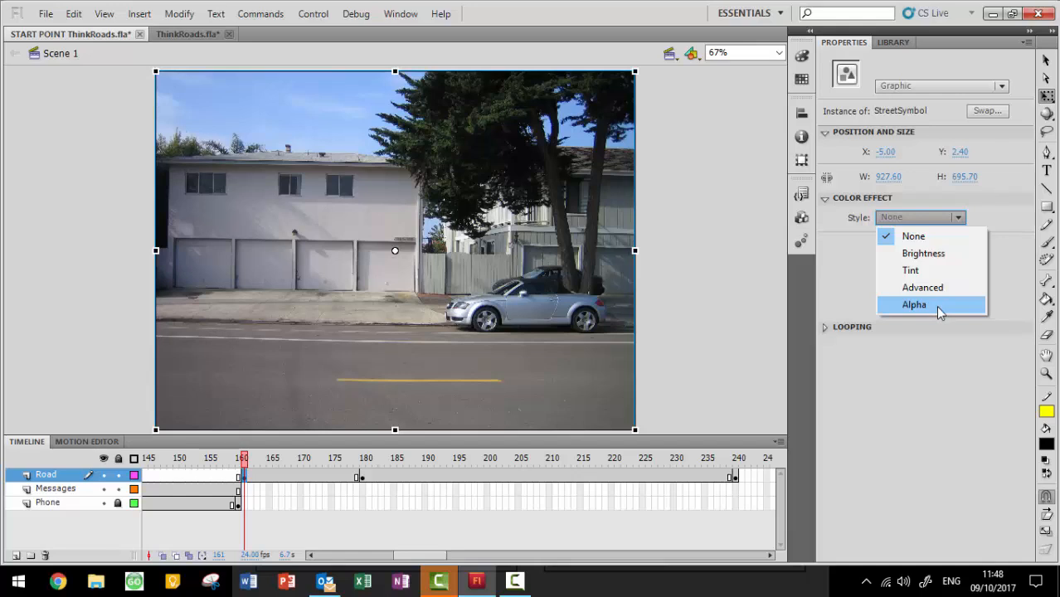
{"action": "left_click", "coordinate": [914, 305]}
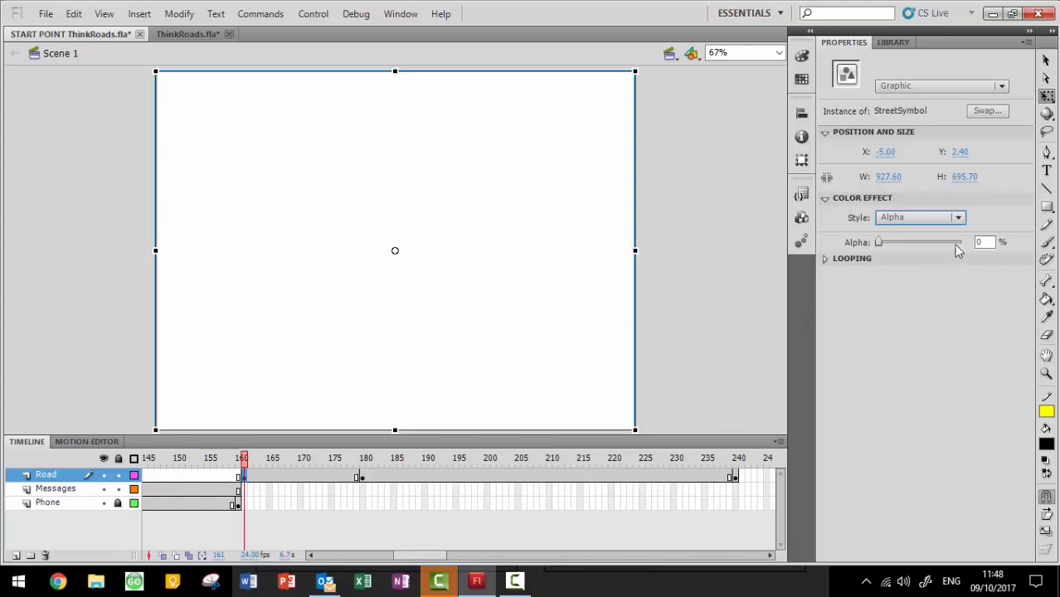
{"action": "mouse_move", "coordinate": [880, 242]}
{"action": "left_mouse_down"}
{"action": "mouse_move", "coordinate": [962, 243]}
{"action": "mouse_move", "coordinate": [873, 247]}
{"action": "left_mouse_up"}
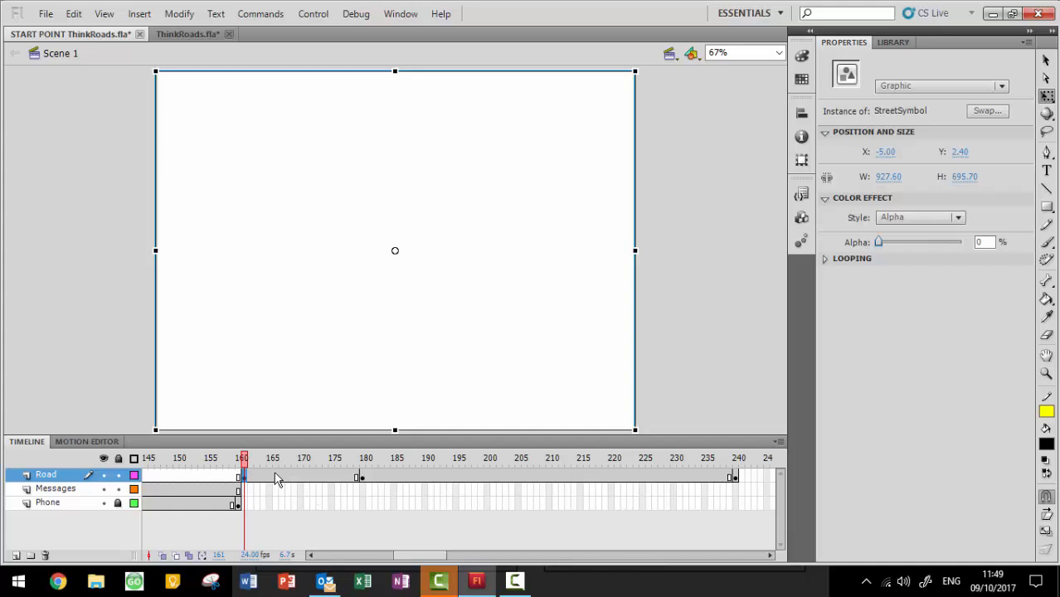
Create a classic tween between frames 161 and 180 of the Road layer and scrub through the street's fade-in
{"action": "left_click", "coordinate": [276, 476]}
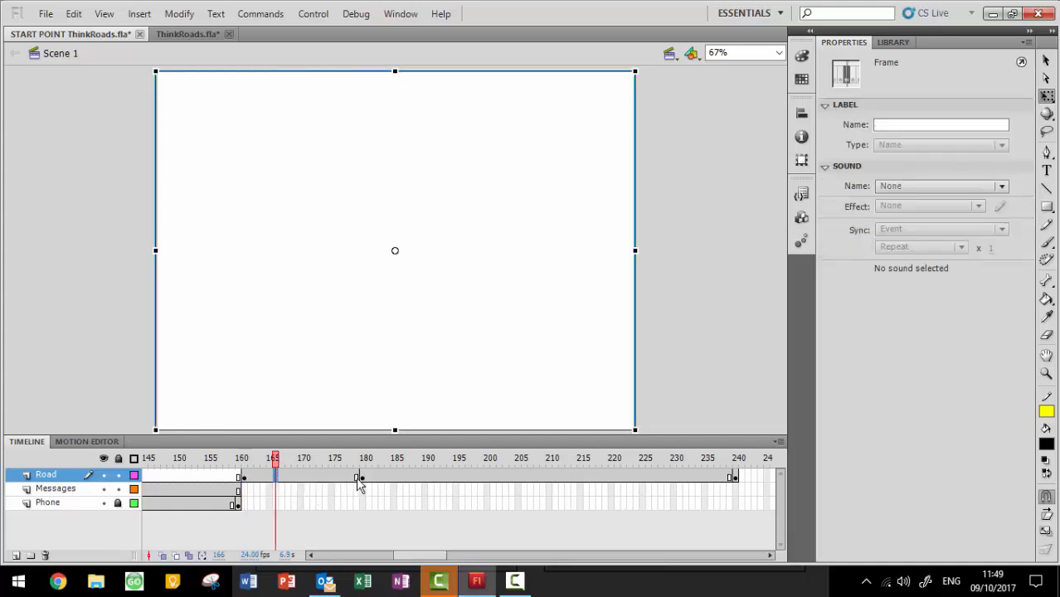
{"action": "right_click", "coordinate": [280, 485]}
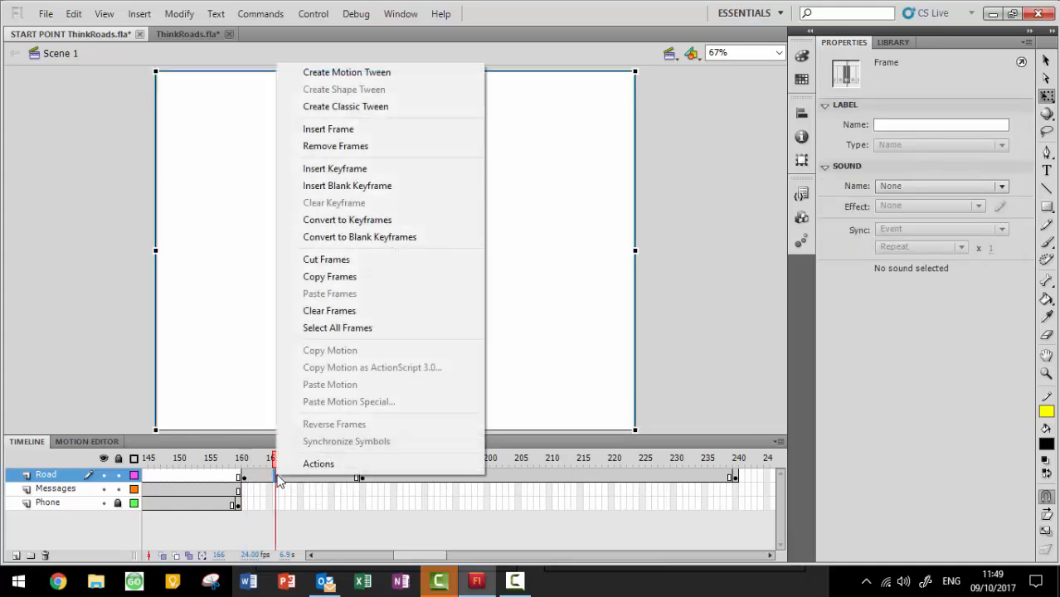
{"action": "left_click", "coordinate": [397, 109]}
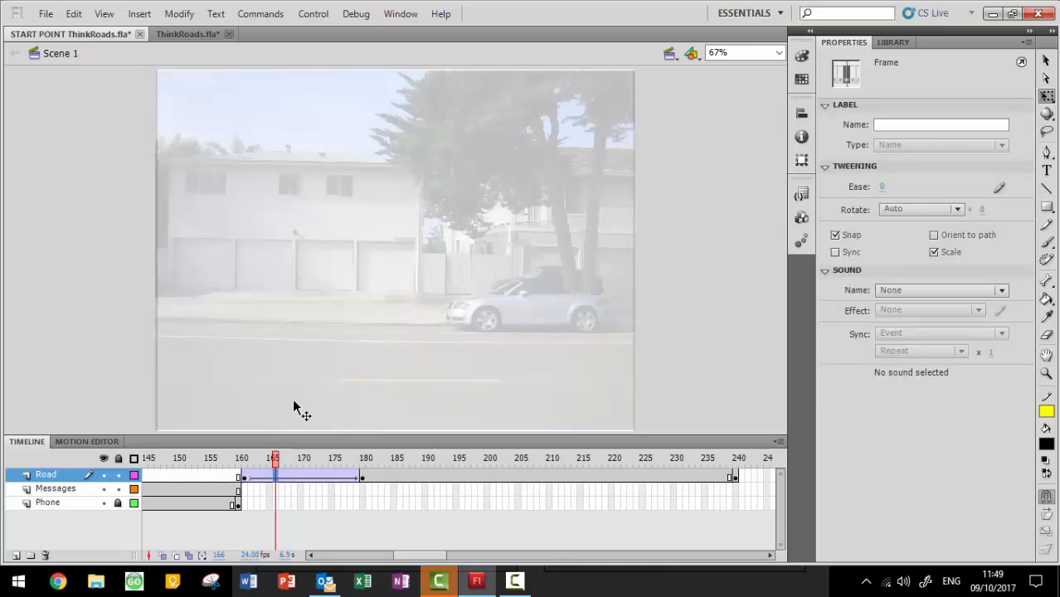
{"action": "left_click_drag", "start_coordinate": [274, 462], "coordinate": [367, 460]}
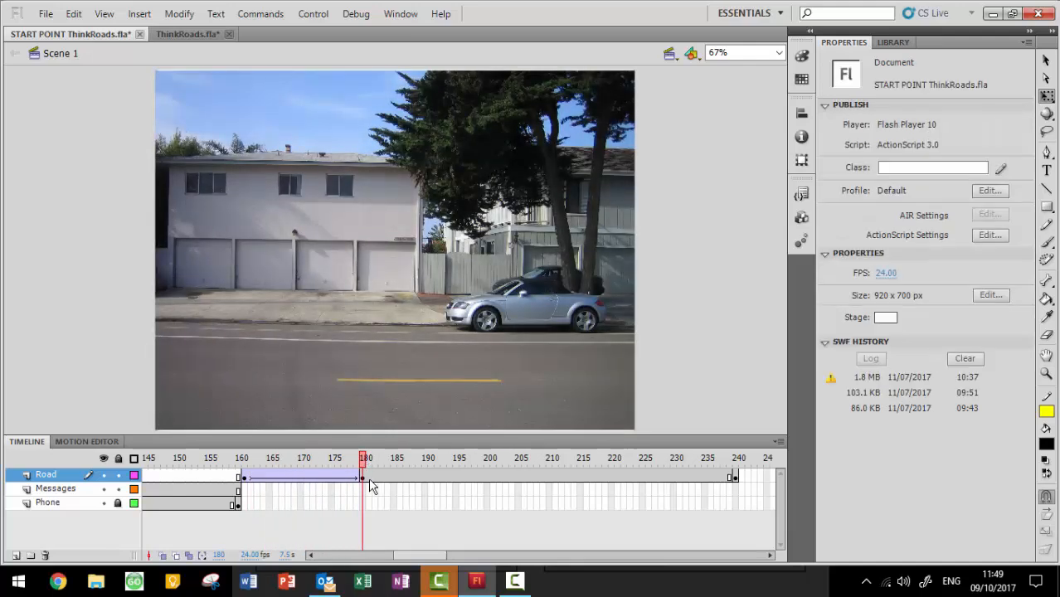
{"action": "mouse_move", "coordinate": [365, 461]}
{"action": "left_mouse_down"}
{"action": "mouse_move", "coordinate": [488, 474]}
{"action": "mouse_move", "coordinate": [717, 462]}
{"action": "mouse_move", "coordinate": [367, 461]}
{"action": "left_mouse_up"}
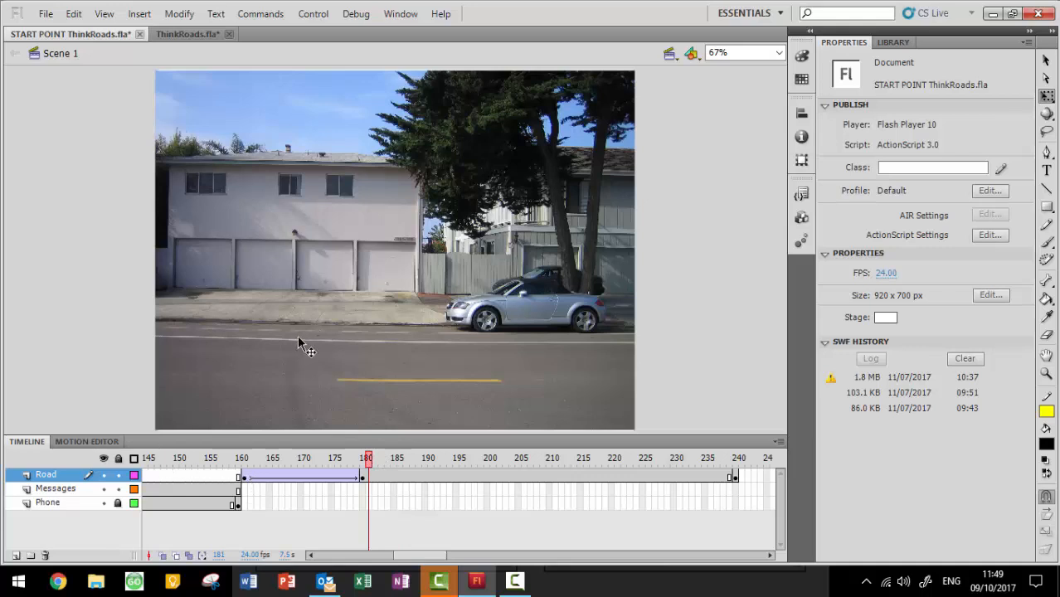
Add a layer named Girl above the Road layer
{"action": "right_click", "coordinate": [58, 482]}
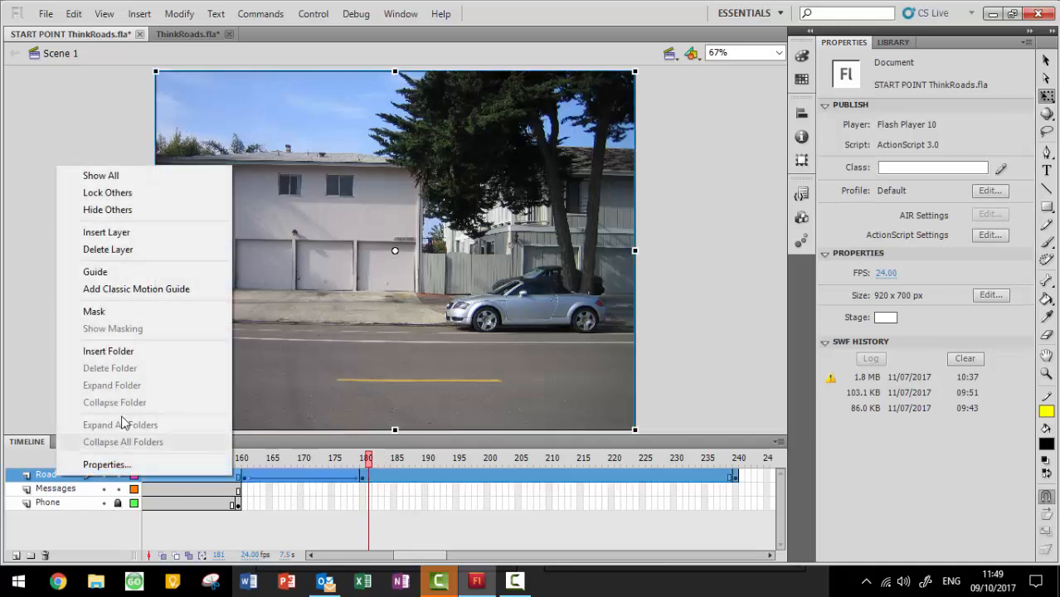
{"action": "left_click", "coordinate": [158, 239]}
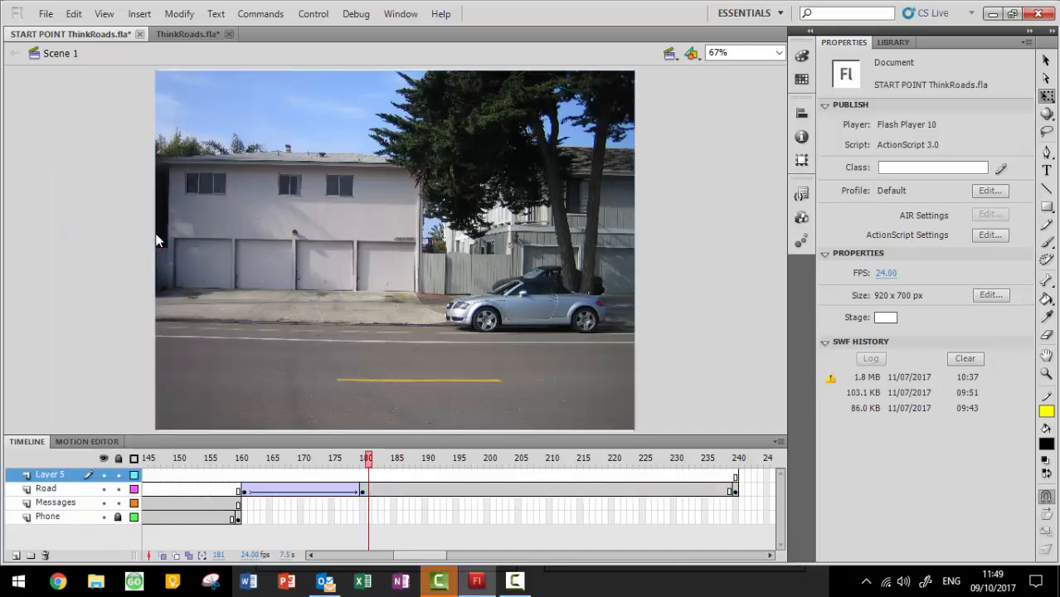
{"action": "double_click", "coordinate": [50, 475]}
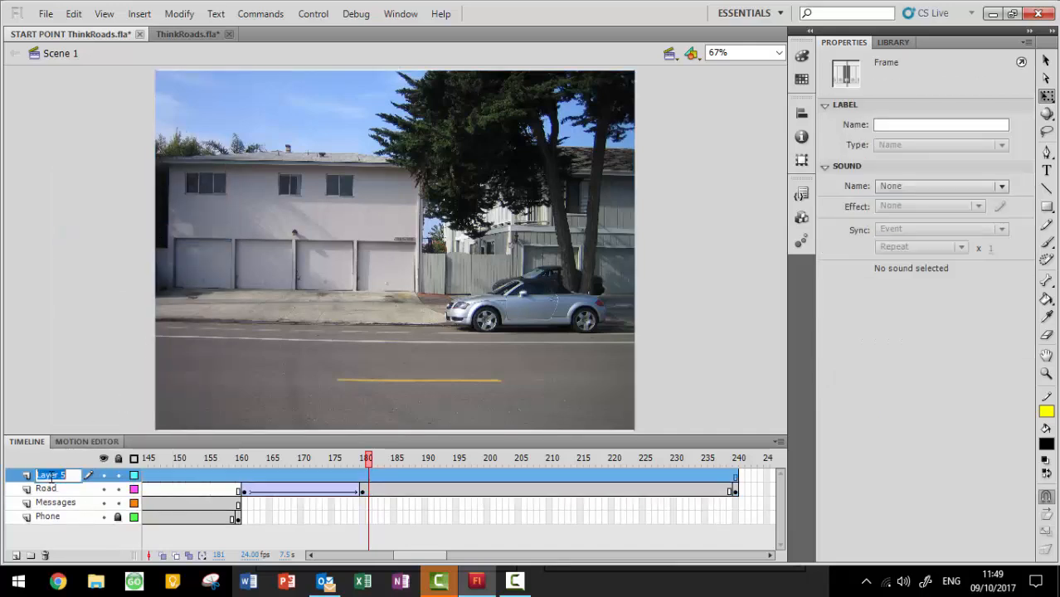
{"action": "type", "text": "Girl"}
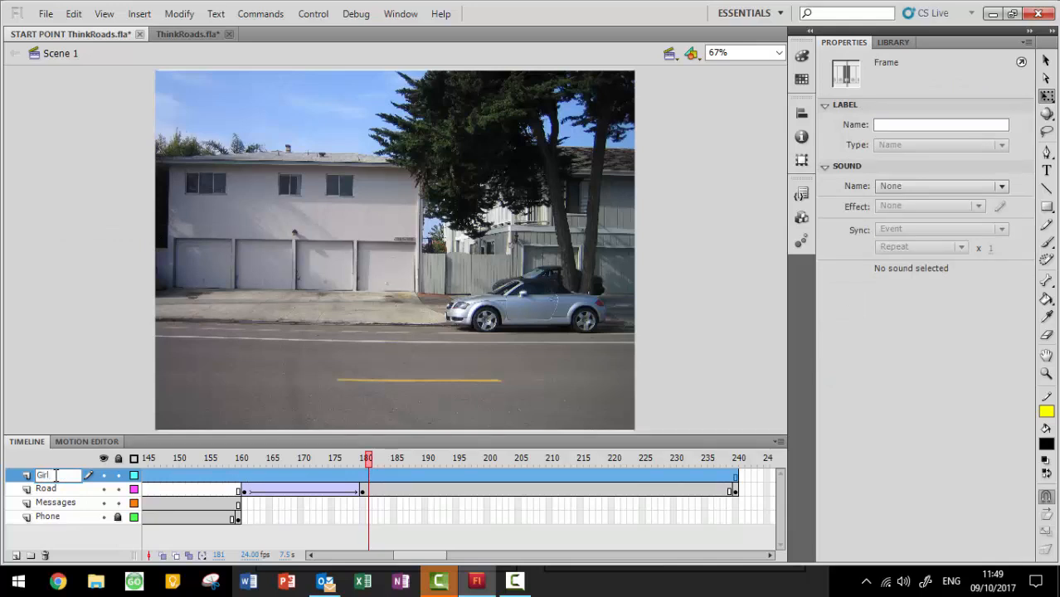
{"action": "key", "text": "Return"}
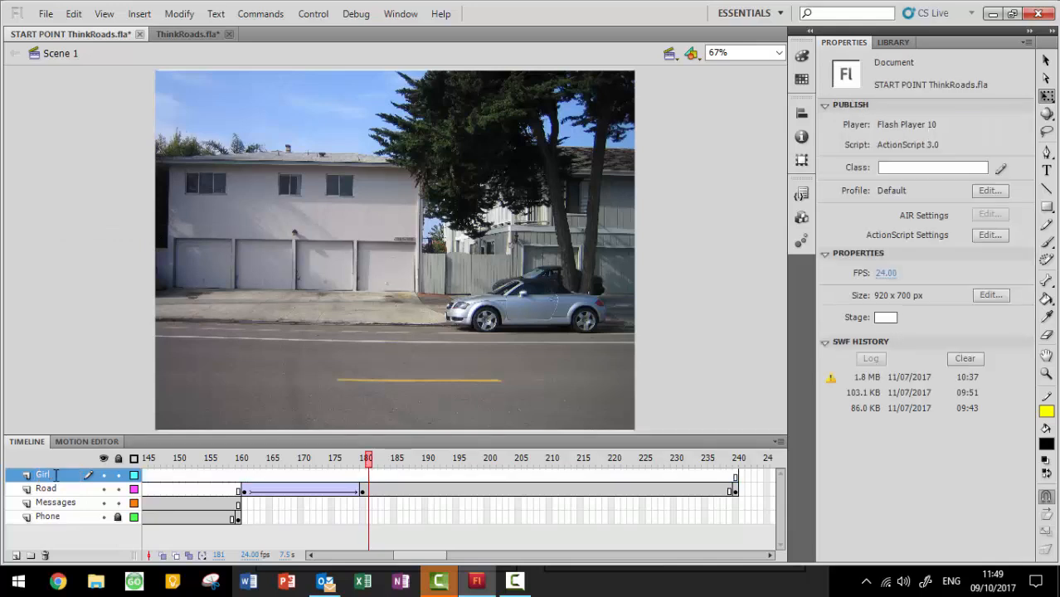
Insert a keyframe at frame 161 of the Girl layer and place GirlSymbol in the stage's lower-left corner, at about X 54, Y 358
{"action": "left_click", "coordinate": [245, 477]}
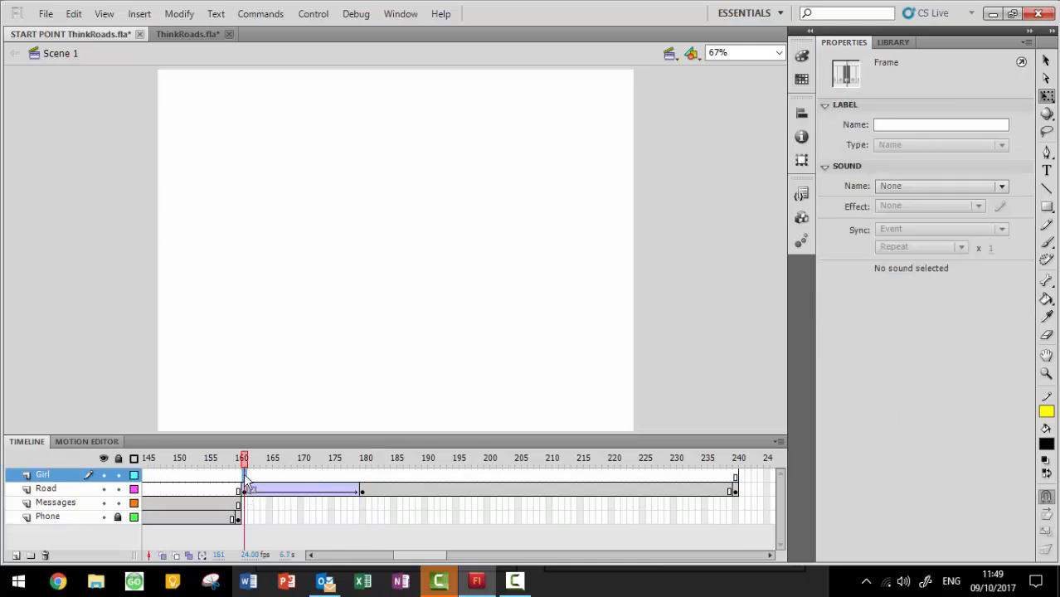
{"action": "right_click", "coordinate": [245, 481]}
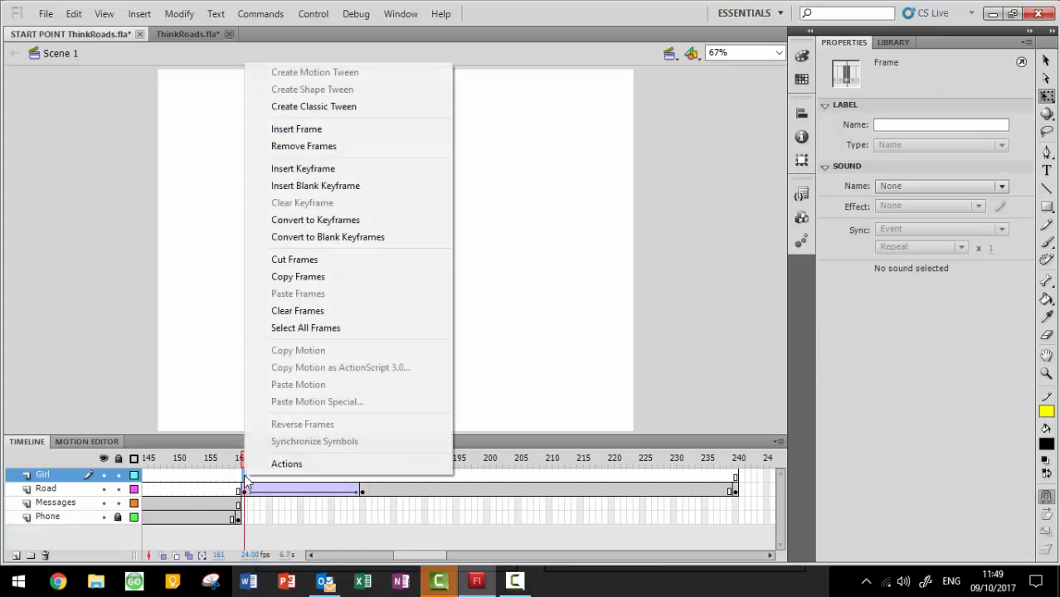
{"action": "left_click", "coordinate": [313, 169]}
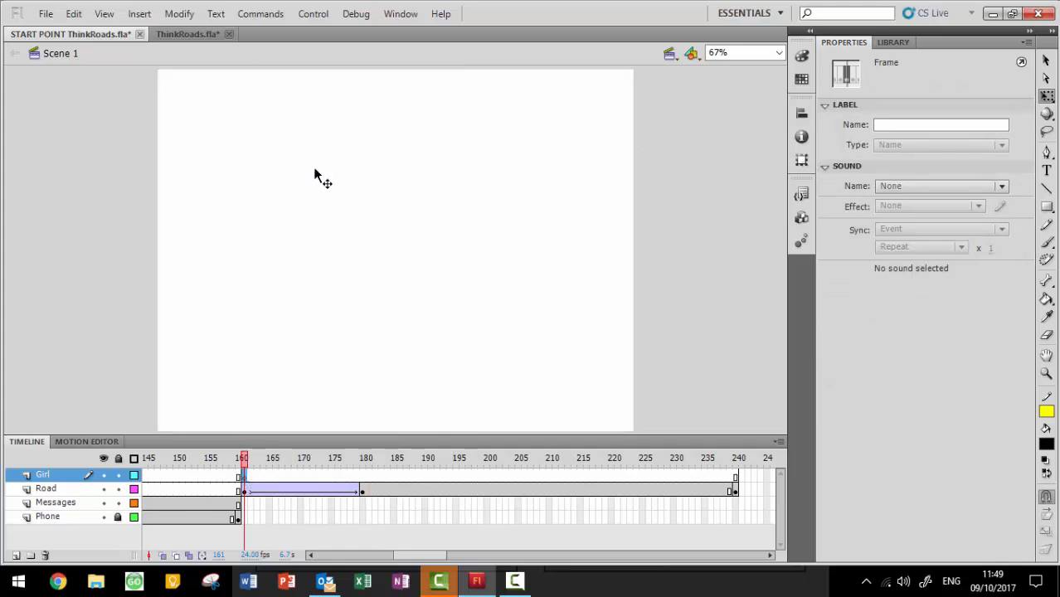
{"action": "left_click", "coordinate": [892, 42]}
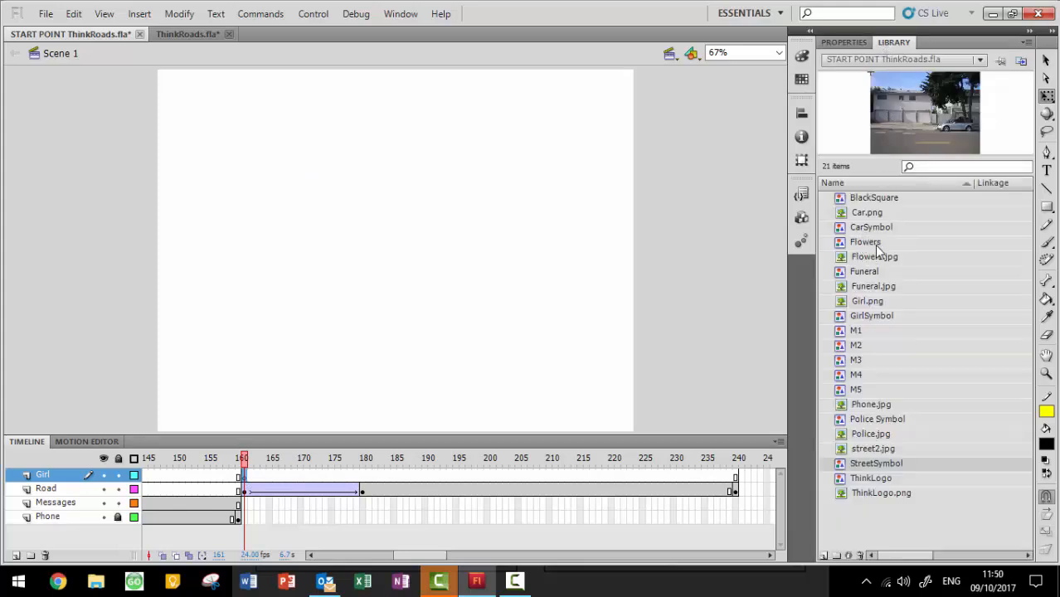
{"action": "left_click", "coordinate": [873, 317]}
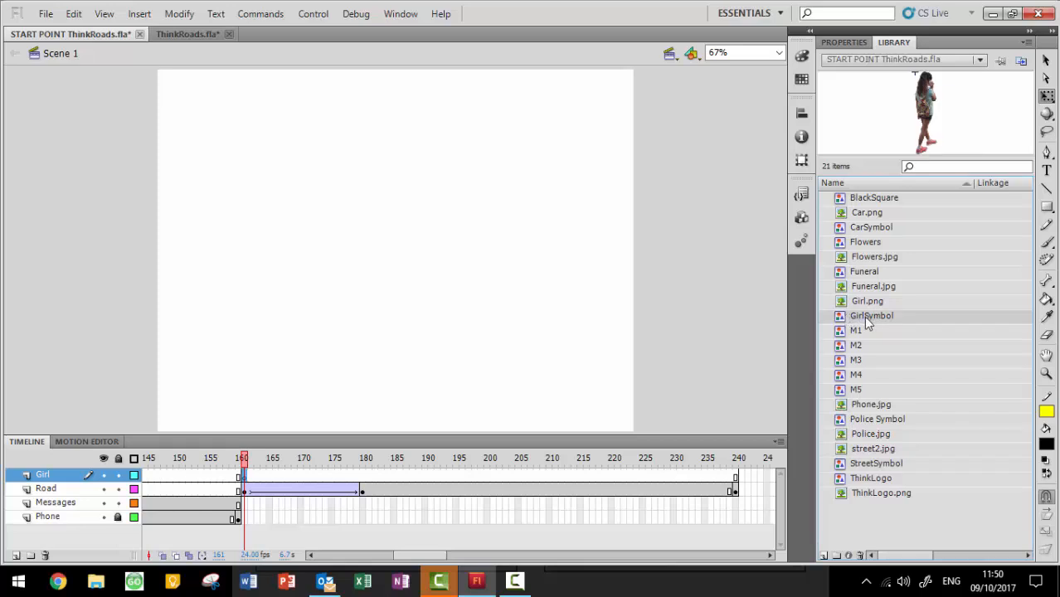
{"action": "left_click_drag", "start_coordinate": [877, 315], "coordinate": [250, 313]}
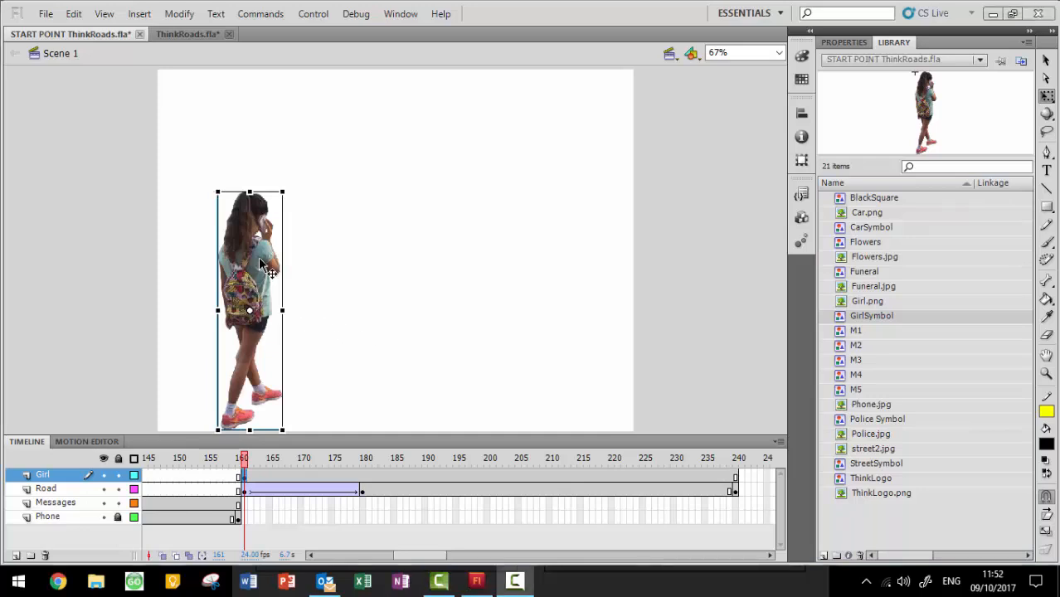
{"action": "left_click_drag", "start_coordinate": [260, 270], "coordinate": [229, 307]}
{"action": "left_click_drag", "start_coordinate": [225, 323], "coordinate": [228, 322]}
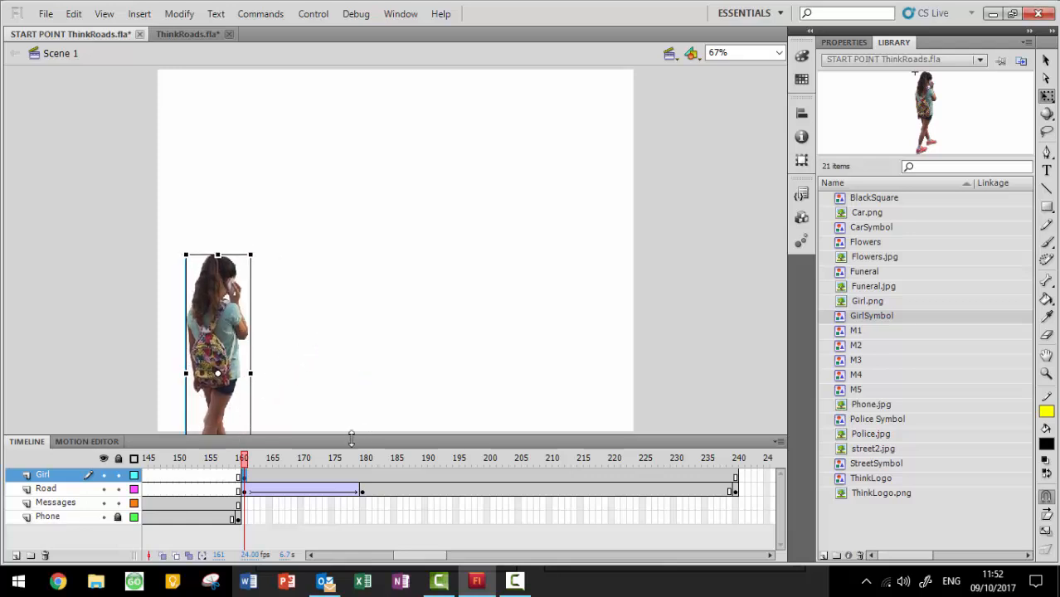
Insert a keyframe at frame 180 of the Girl layer
{"action": "left_click", "coordinate": [361, 481]}
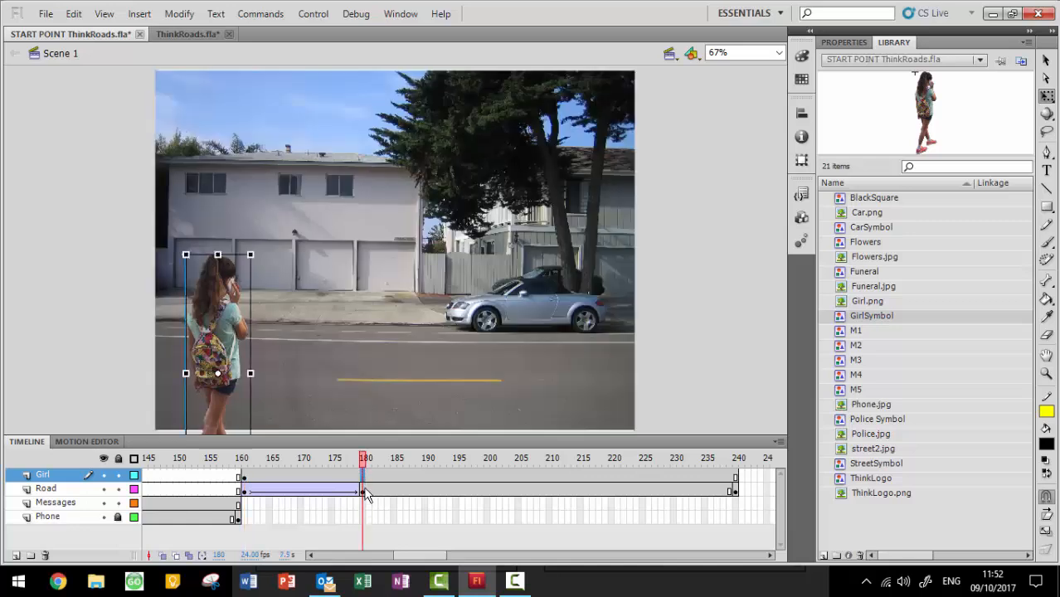
{"action": "right_click", "coordinate": [364, 479]}
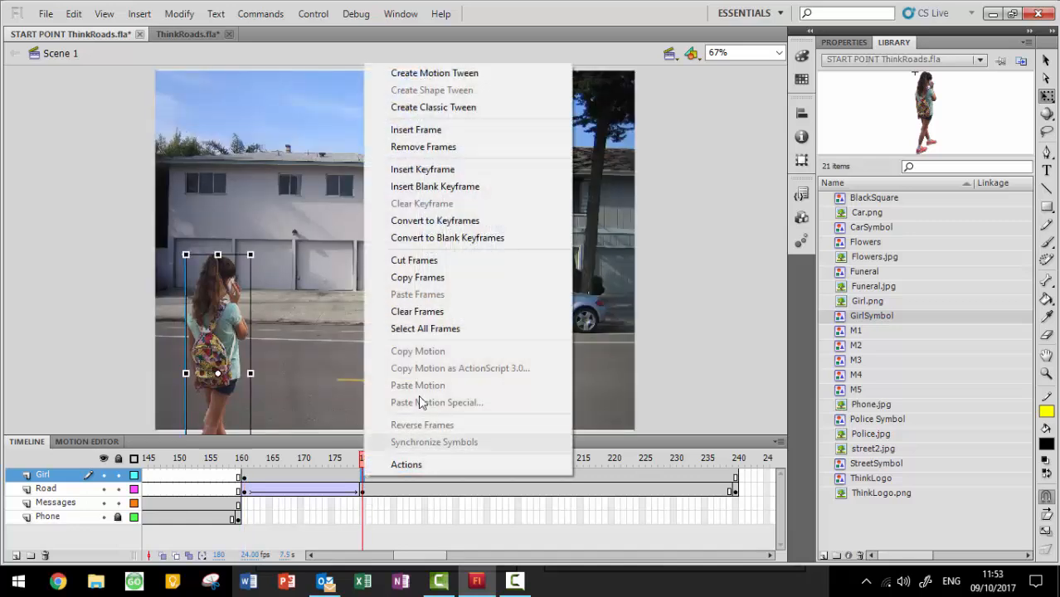
{"action": "left_click", "coordinate": [528, 170]}
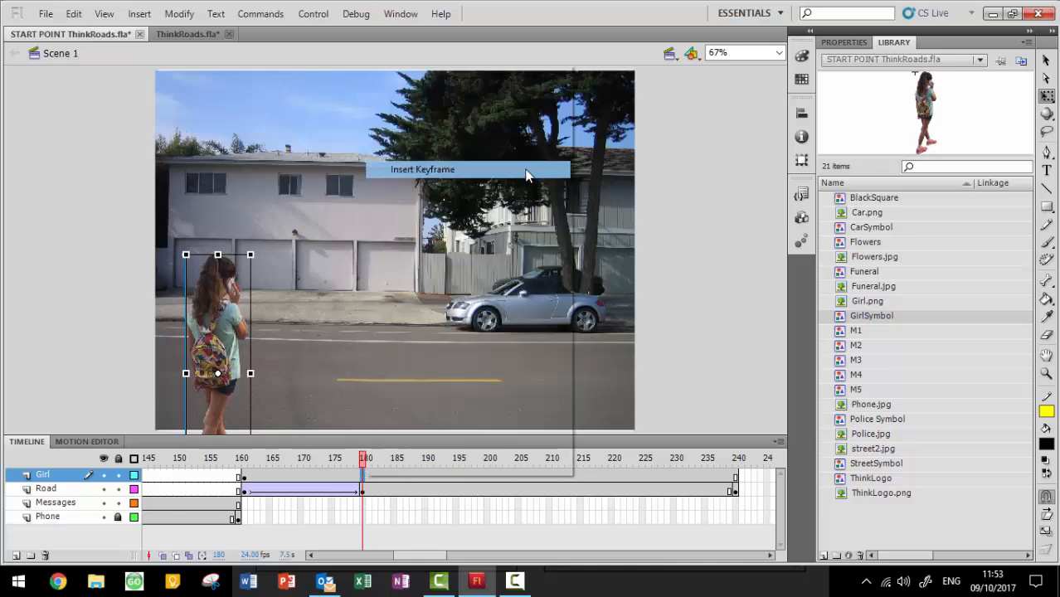
Apply an Alpha color effect of 0% to GirlSymbol at frame 161 of the Girl layer
{"action": "left_click", "coordinate": [244, 475]}
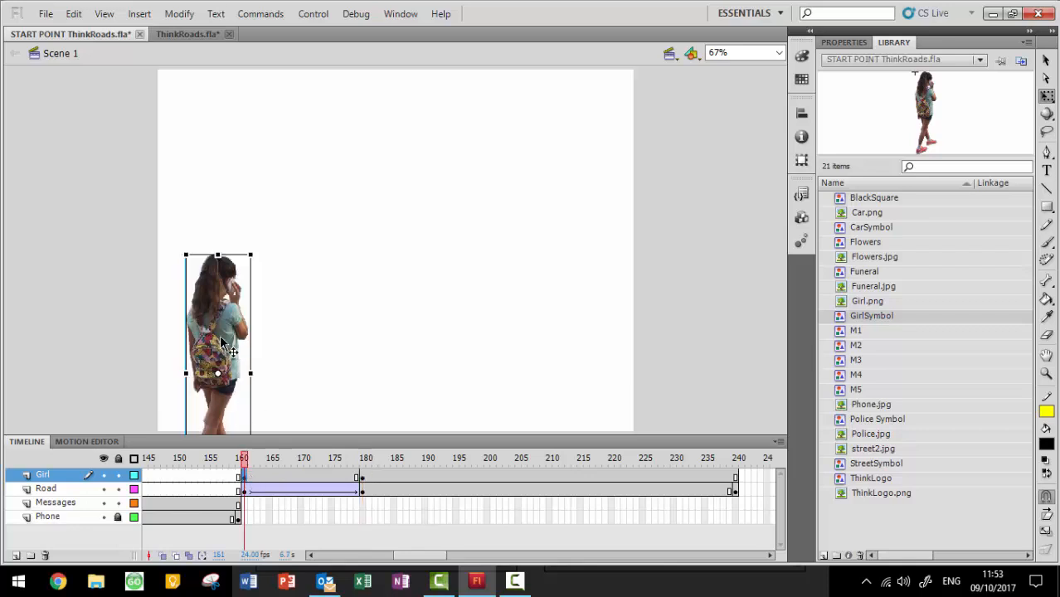
{"action": "left_click", "coordinate": [844, 43]}
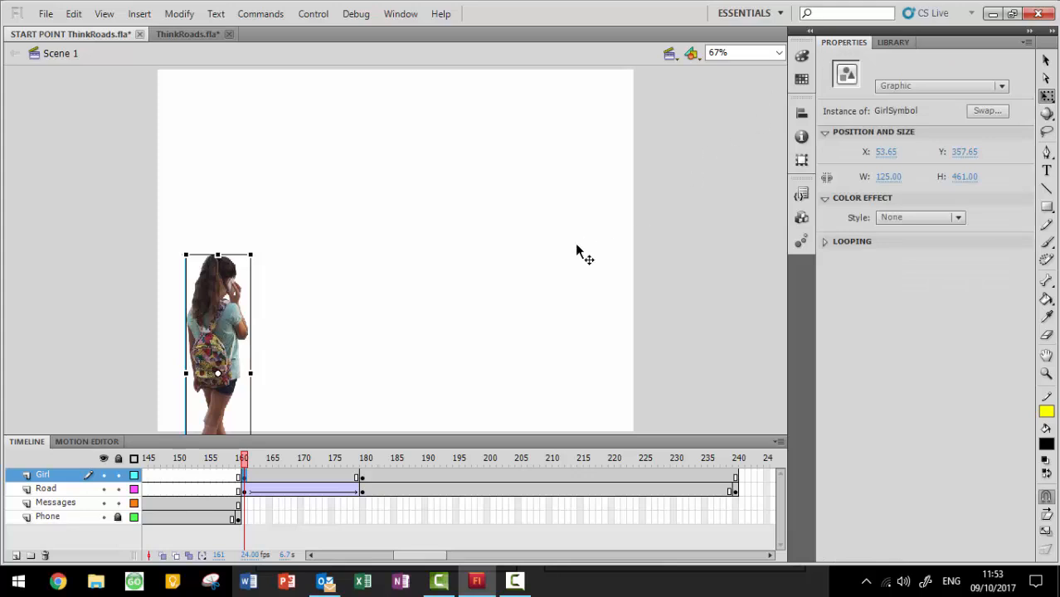
{"action": "left_click", "coordinate": [959, 217]}
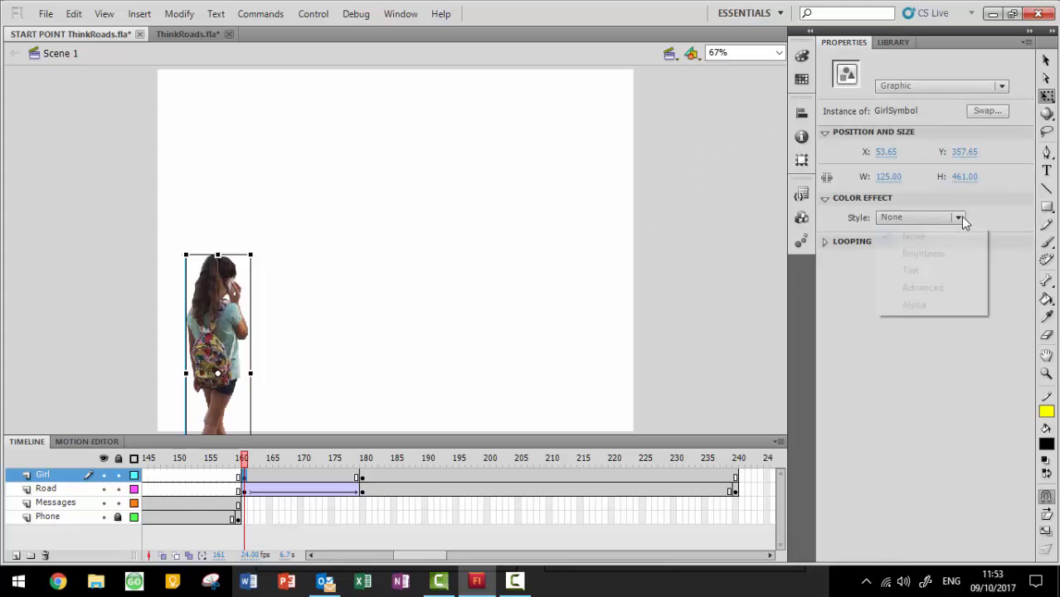
{"action": "left_click", "coordinate": [942, 304]}
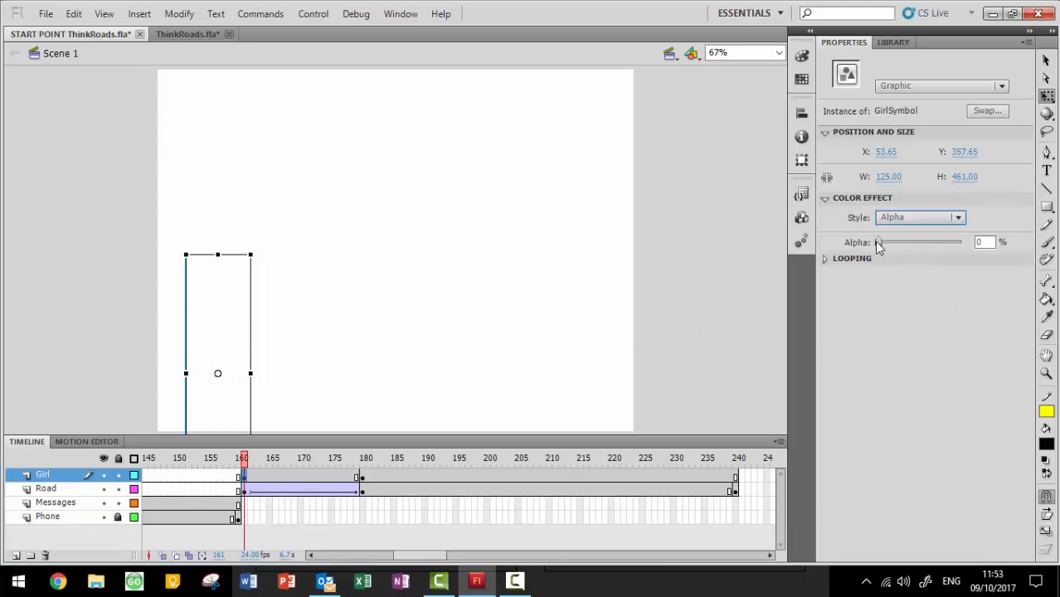
Create a classic tween between frames 161 and 180 of the Girl layer and scrub through the girl's fade-in
{"action": "right_click", "coordinate": [310, 477]}
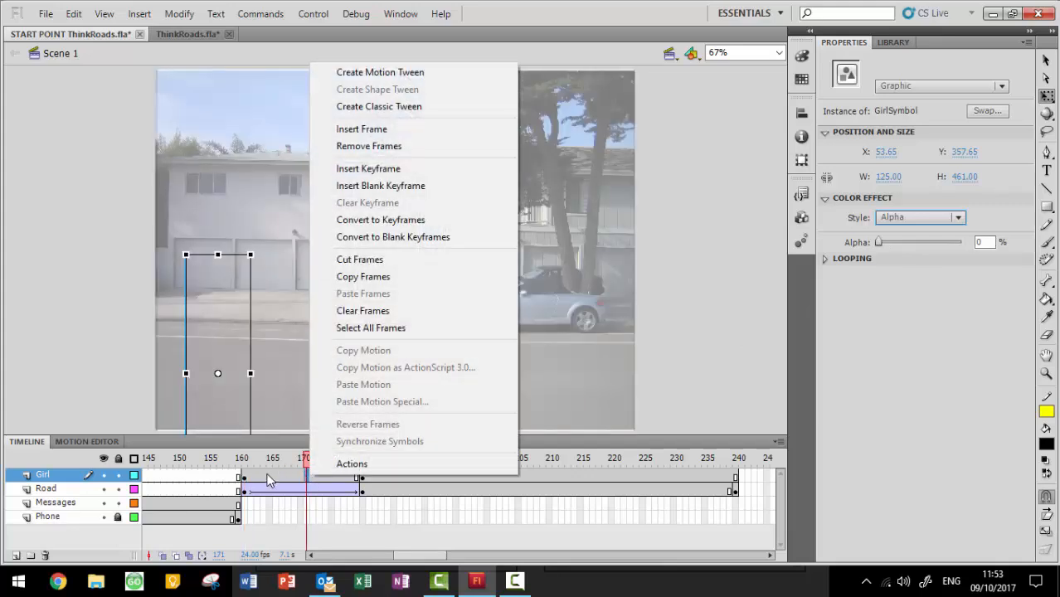
{"action": "left_click", "coordinate": [455, 107]}
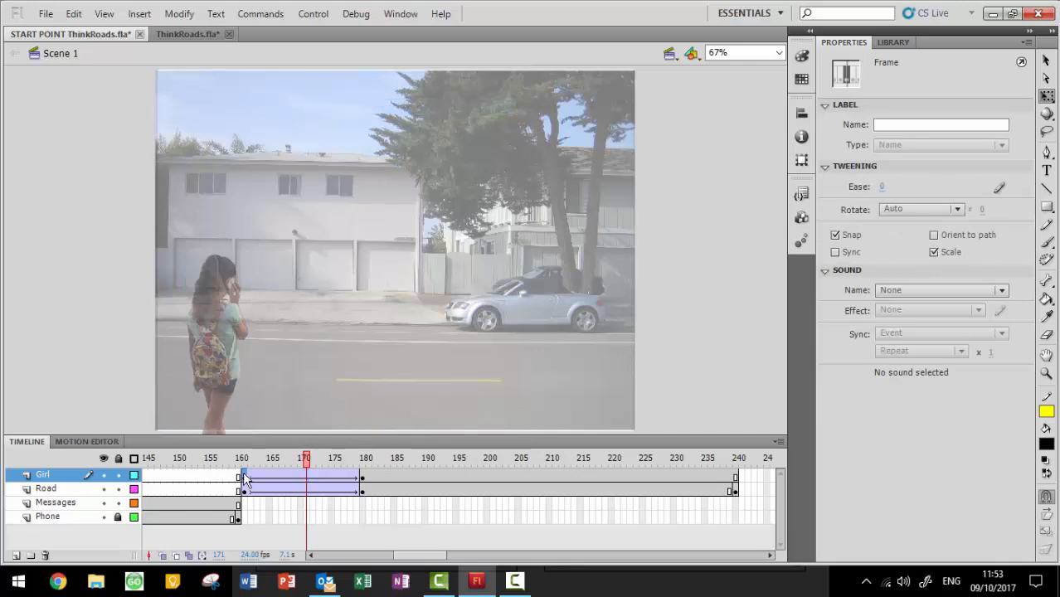
{"action": "left_click", "coordinate": [246, 465]}
{"action": "left_click_drag", "start_coordinate": [245, 464], "coordinate": [365, 463]}
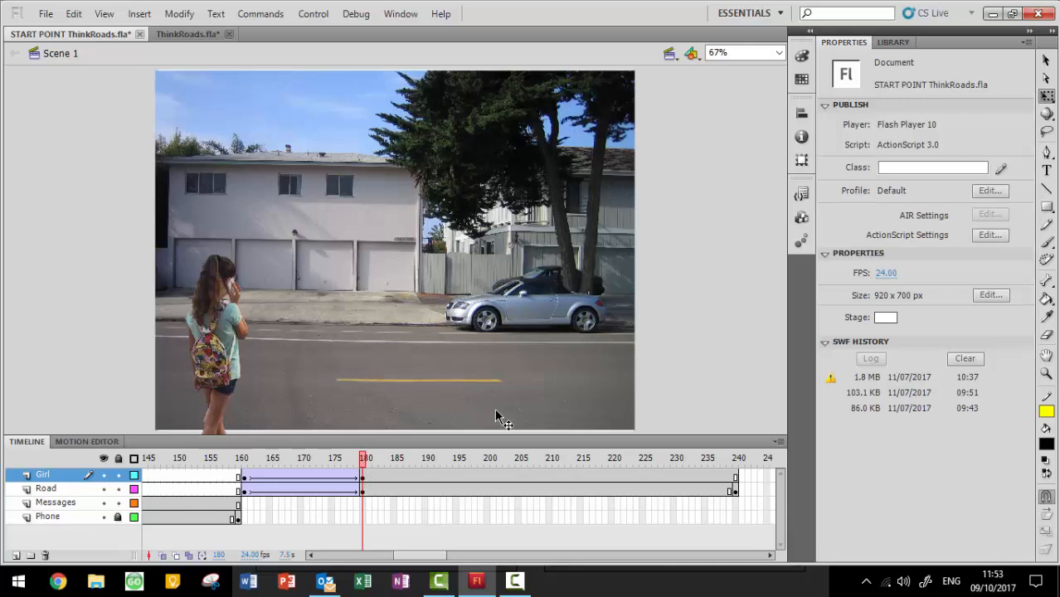
Insert a keyframe at frame 240 of the Girl layer
{"action": "left_click", "coordinate": [735, 476]}
{"action": "right_click", "coordinate": [736, 478]}
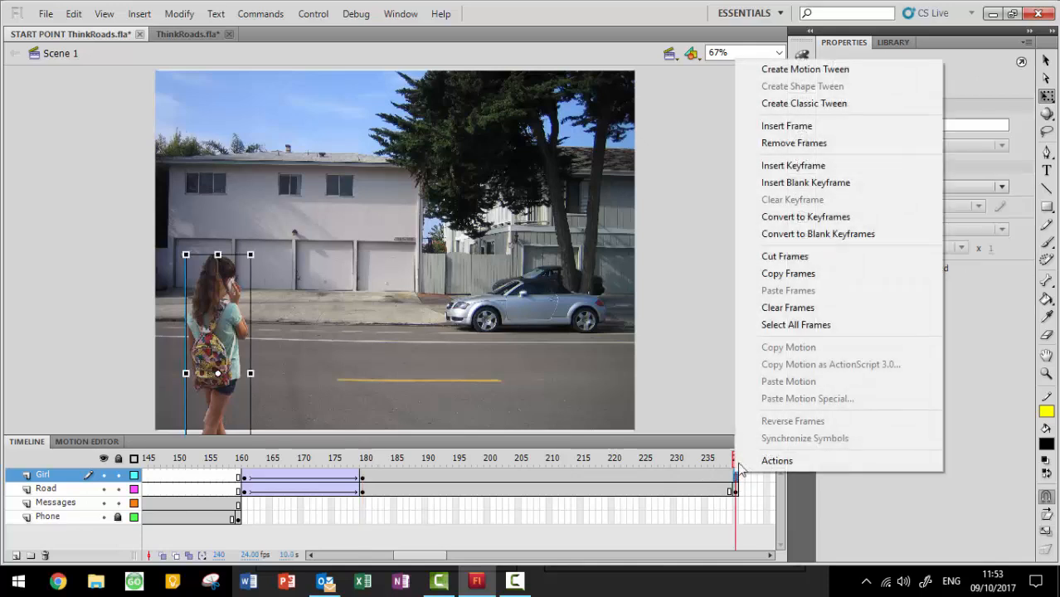
{"action": "left_click", "coordinate": [797, 167]}
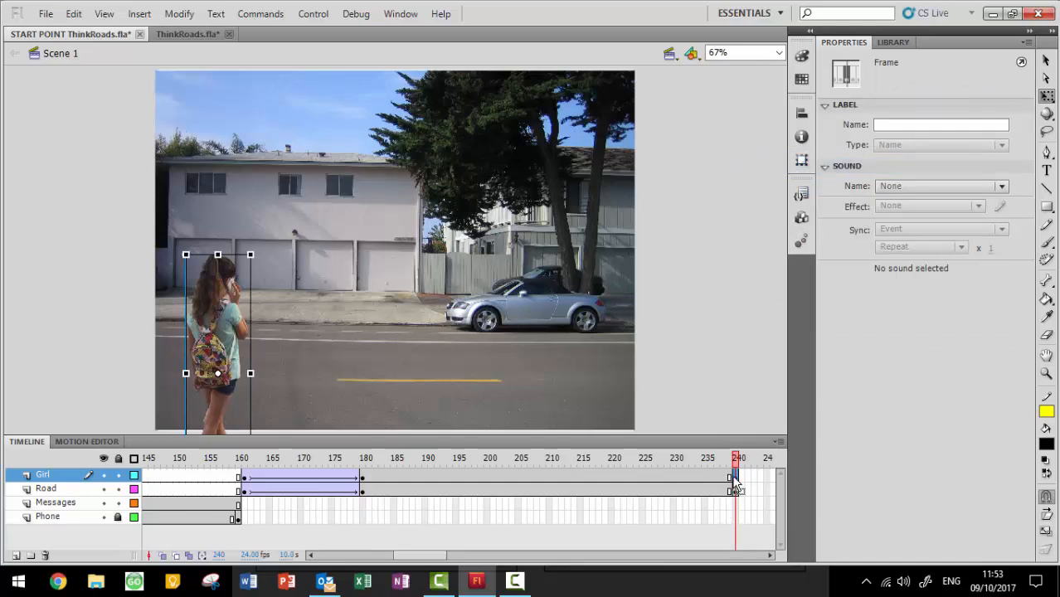
At frame 240, shrink GirlSymbol to about 50 by 184 and place it mid-road beyond the yellow line, at about X 420, Y 387
{"action": "left_click_drag", "start_coordinate": [226, 352], "coordinate": [380, 255]}
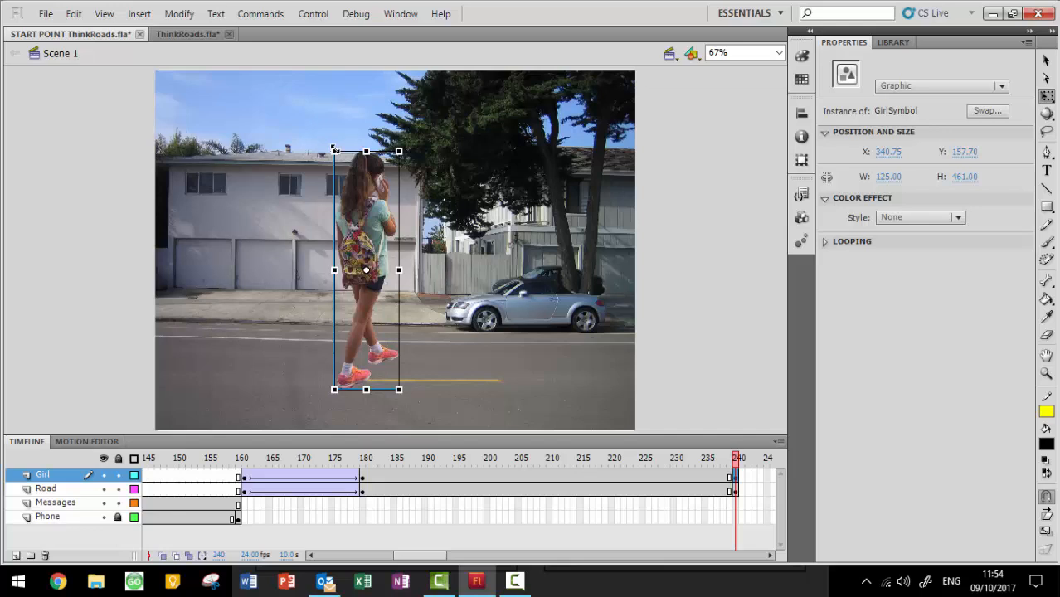
{"action": "left_click_drag", "start_coordinate": [333, 152], "coordinate": [350, 176]}
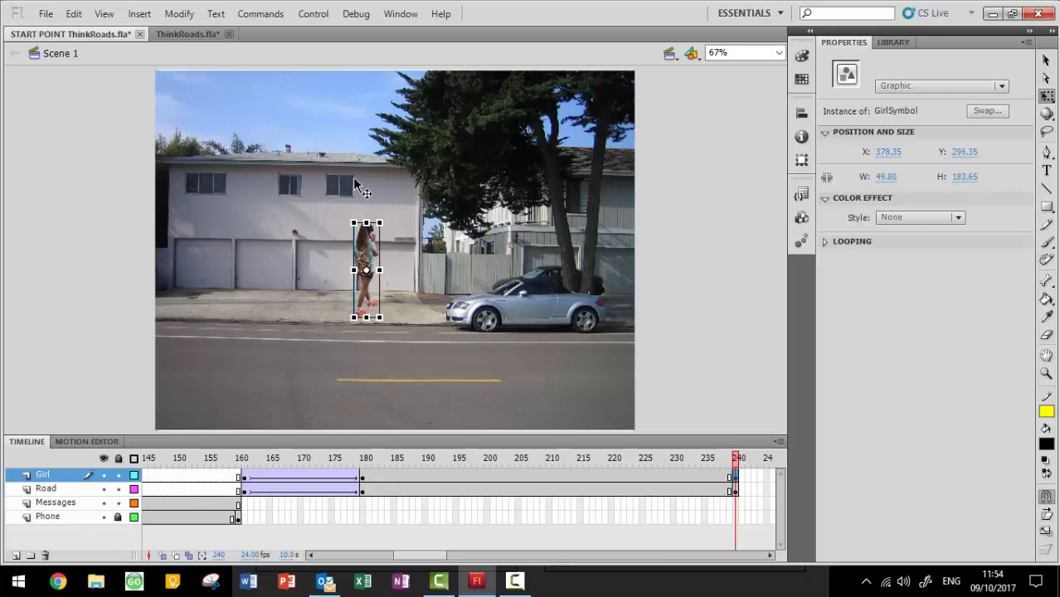
{"action": "left_click_drag", "start_coordinate": [370, 251], "coordinate": [393, 297]}
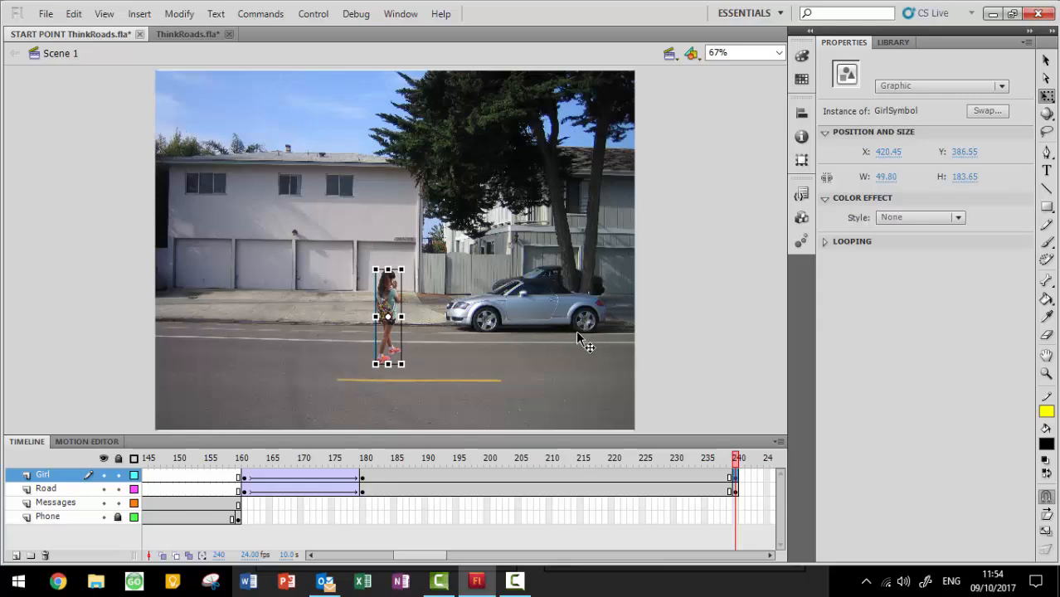
Create a classic tween between frames 180 and 240 of the Girl layer and scrub through the girl's walk across the road
{"action": "right_click", "coordinate": [536, 477]}
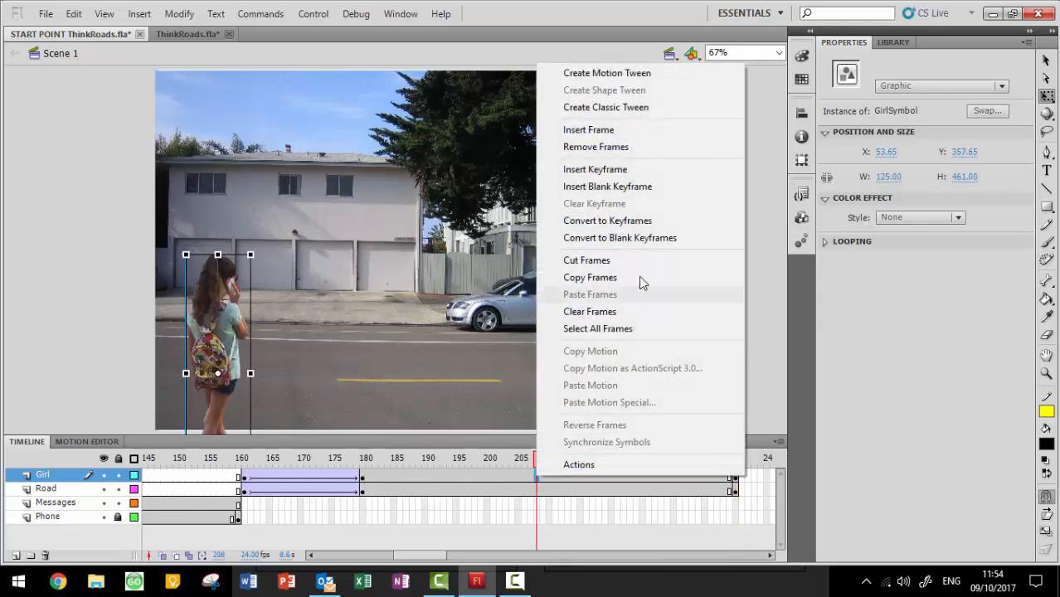
{"action": "left_click", "coordinate": [676, 111]}
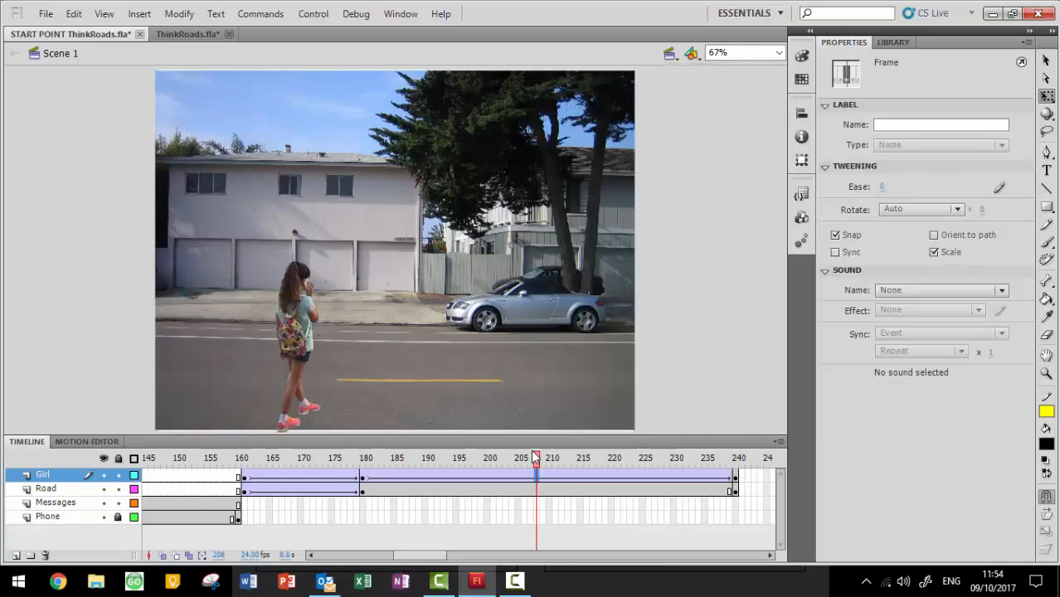
{"action": "left_click_drag", "start_coordinate": [537, 466], "coordinate": [738, 461]}
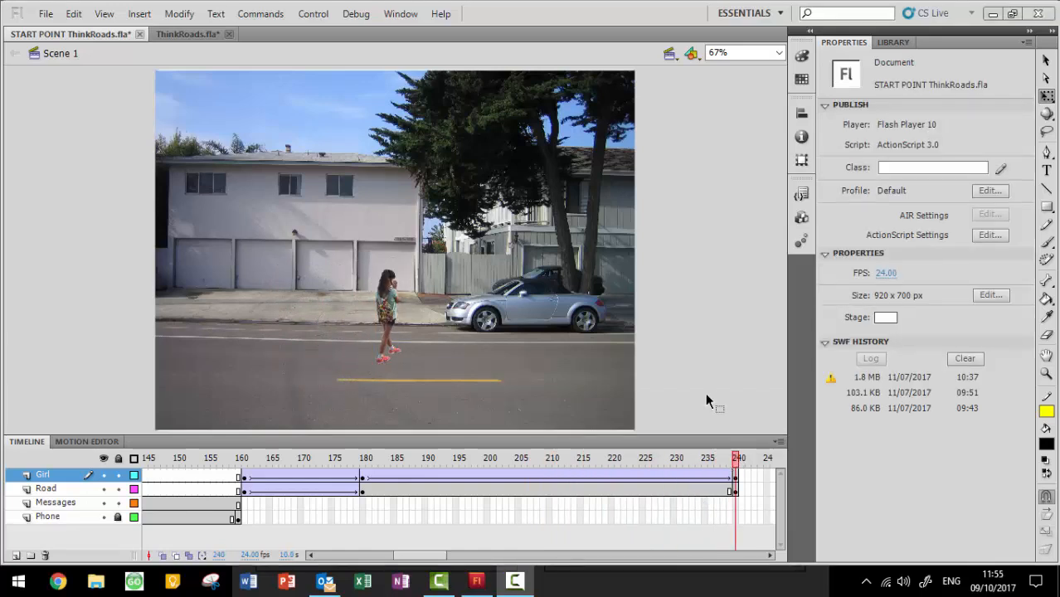
Insert a new layer above the Girl layer and name it Car
{"action": "double_click", "coordinate": [44, 478]}
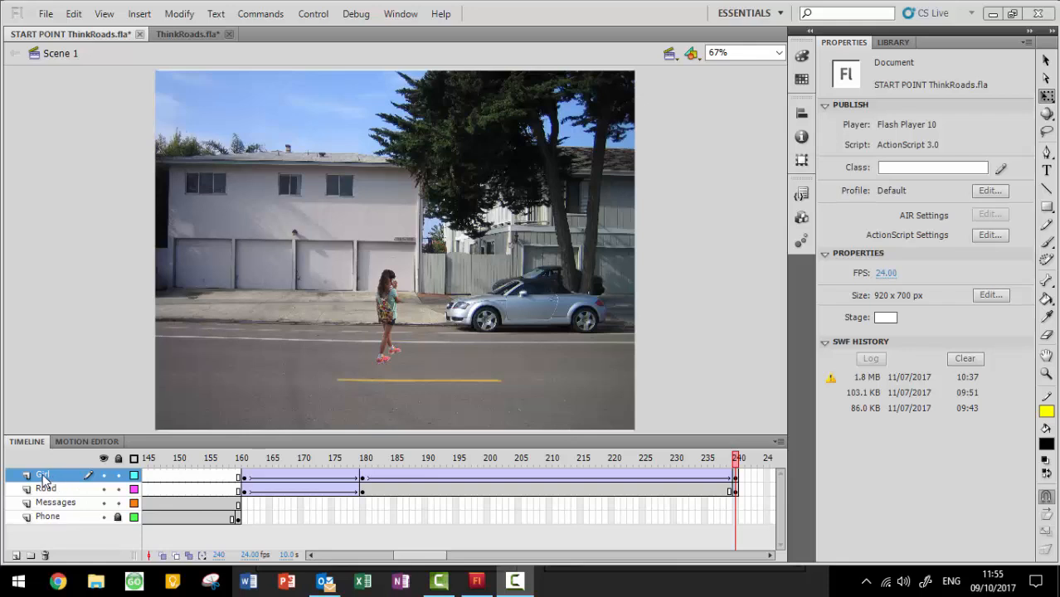
{"action": "right_click", "coordinate": [45, 481]}
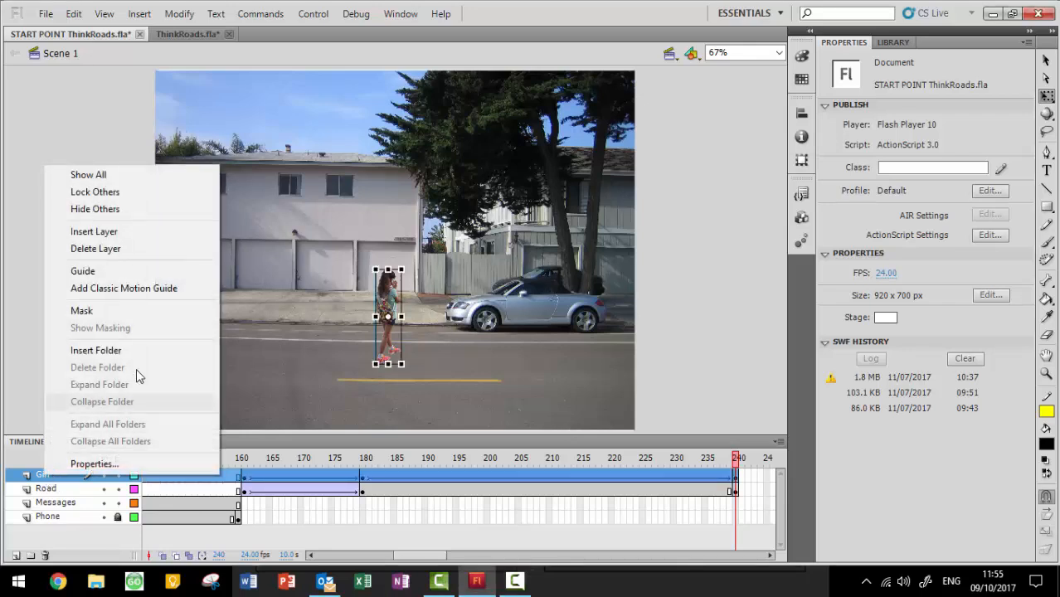
{"action": "left_click", "coordinate": [172, 234]}
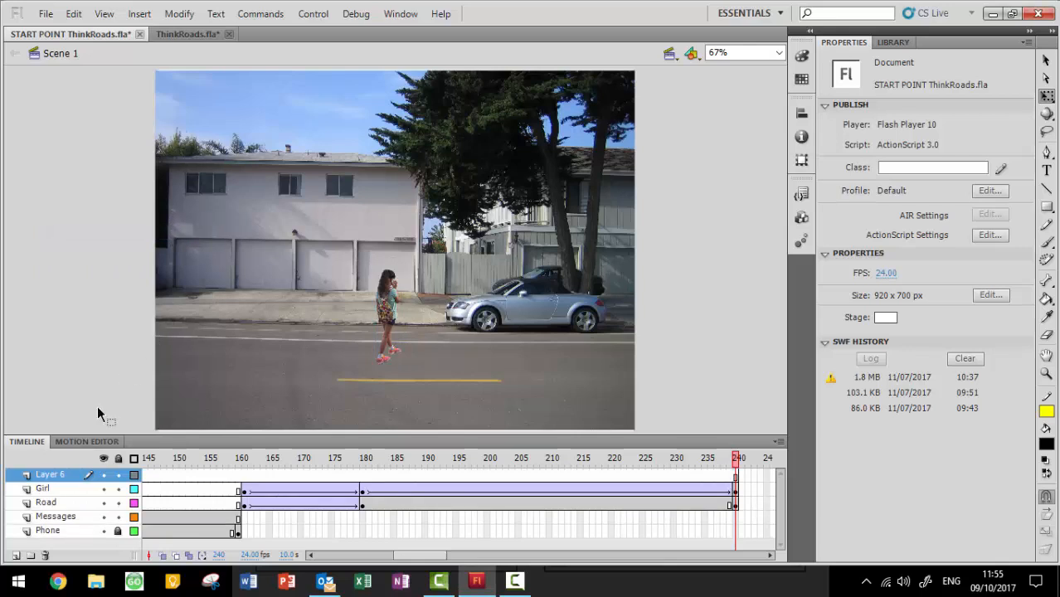
{"action": "double_click", "coordinate": [49, 476]}
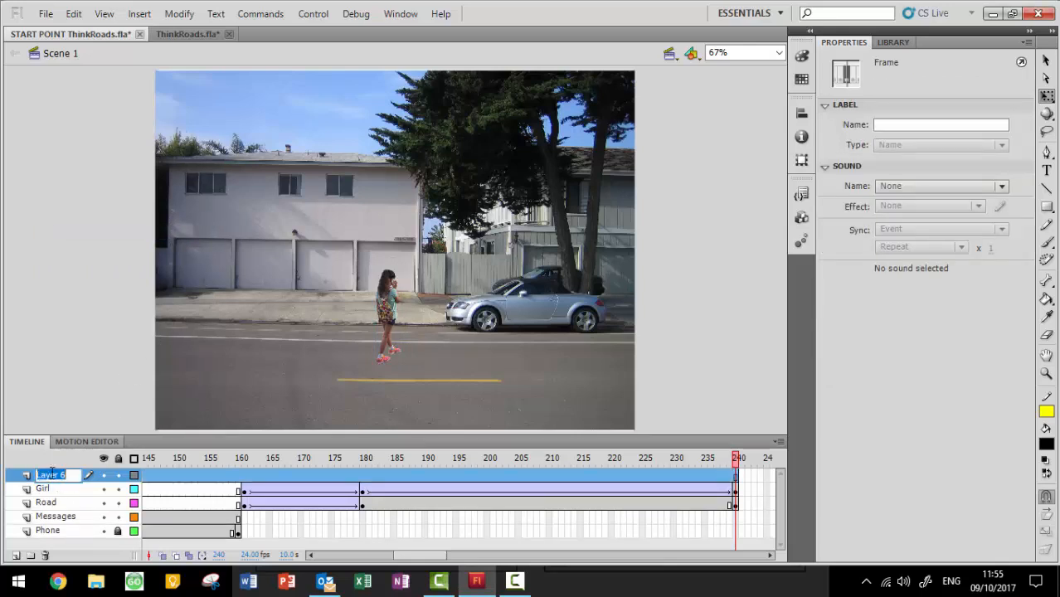
{"action": "type", "text": "Car"}
{"action": "key", "text": "Return"}
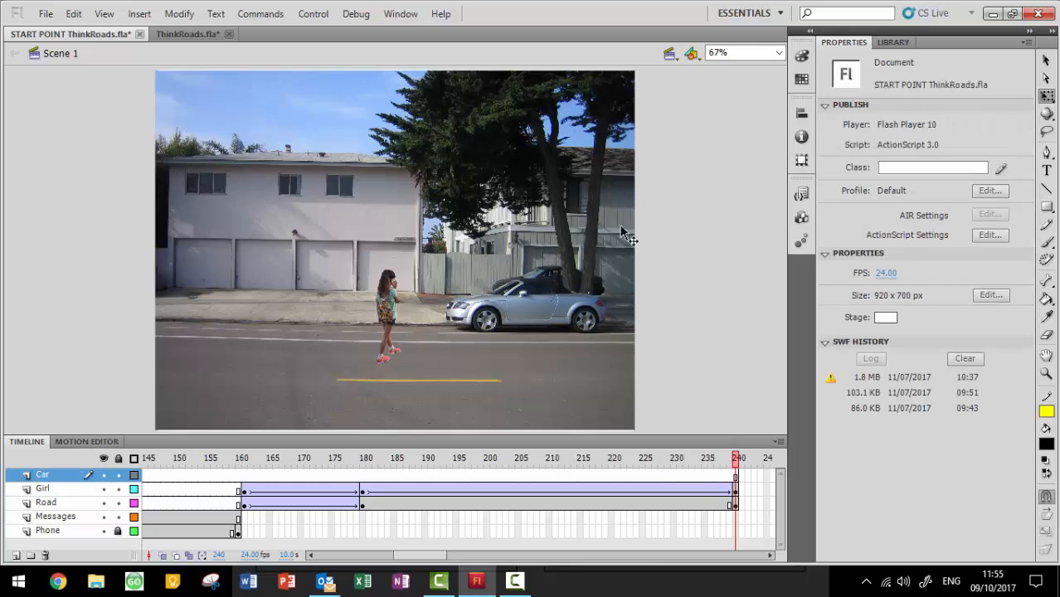
Insert a keyframe at frame 221 of the Car layer
{"action": "left_click", "coordinate": [893, 42]}
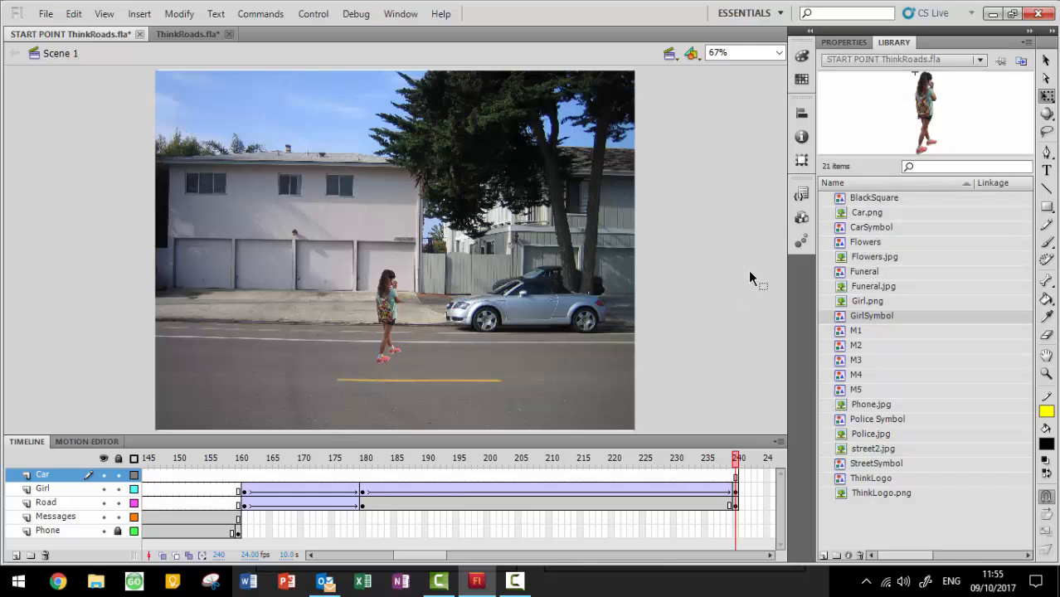
{"action": "left_click", "coordinate": [779, 52]}
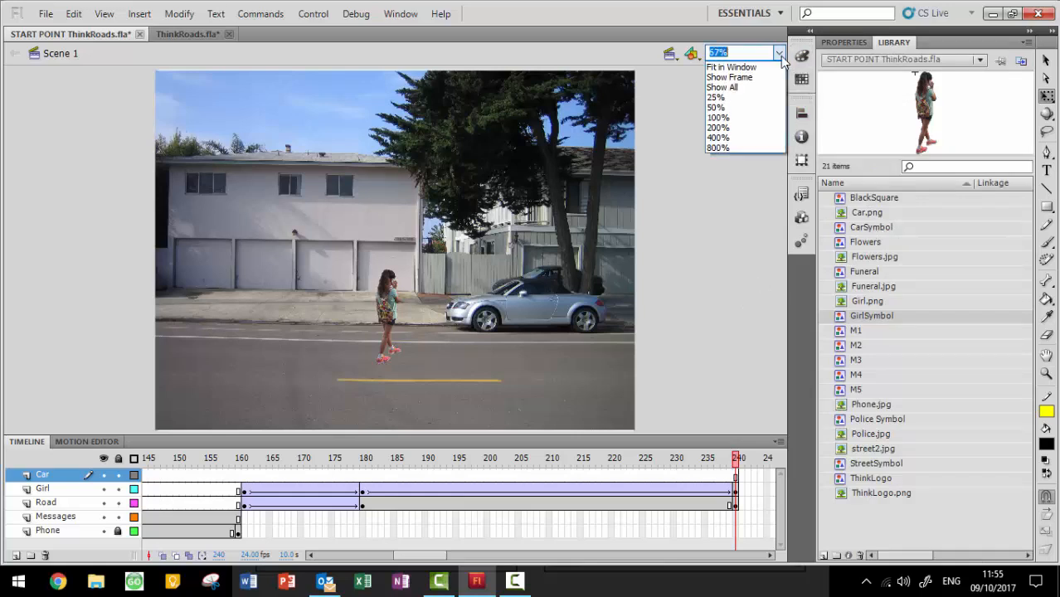
{"action": "left_click", "coordinate": [761, 97]}
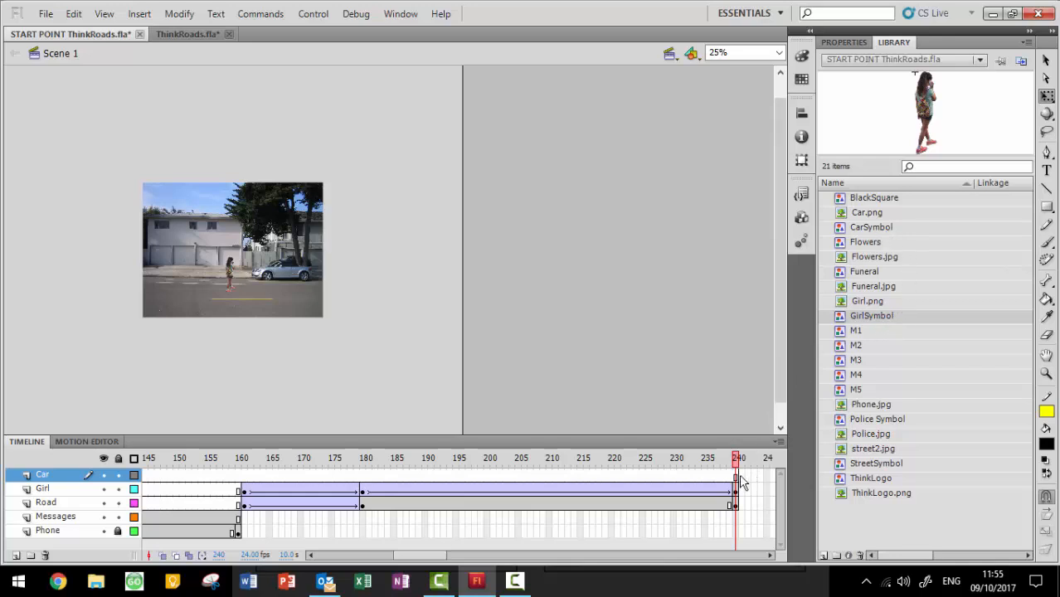
{"action": "left_click", "coordinate": [619, 477]}
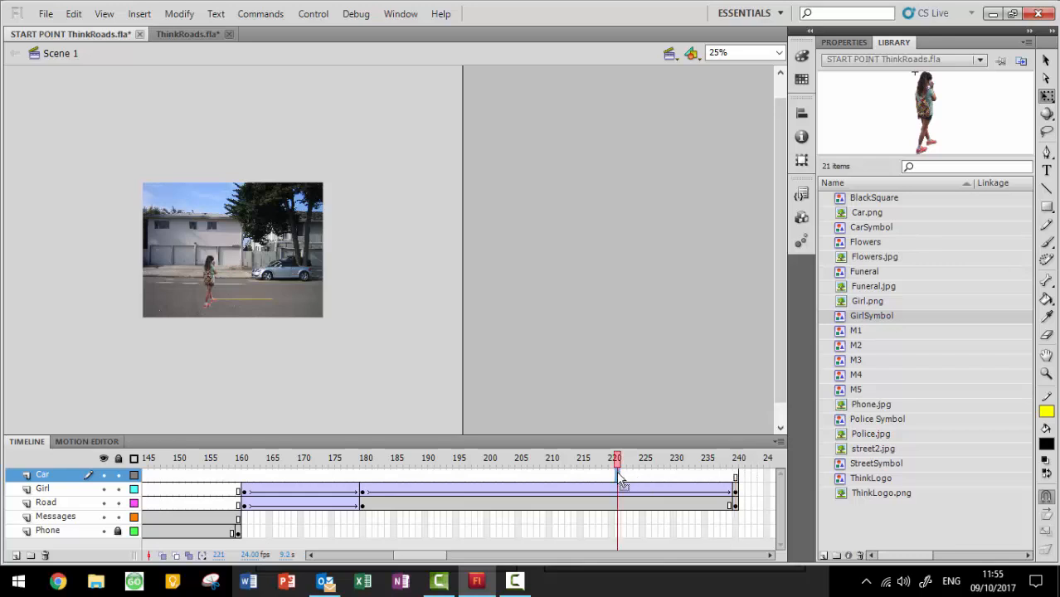
{"action": "right_click", "coordinate": [618, 478]}
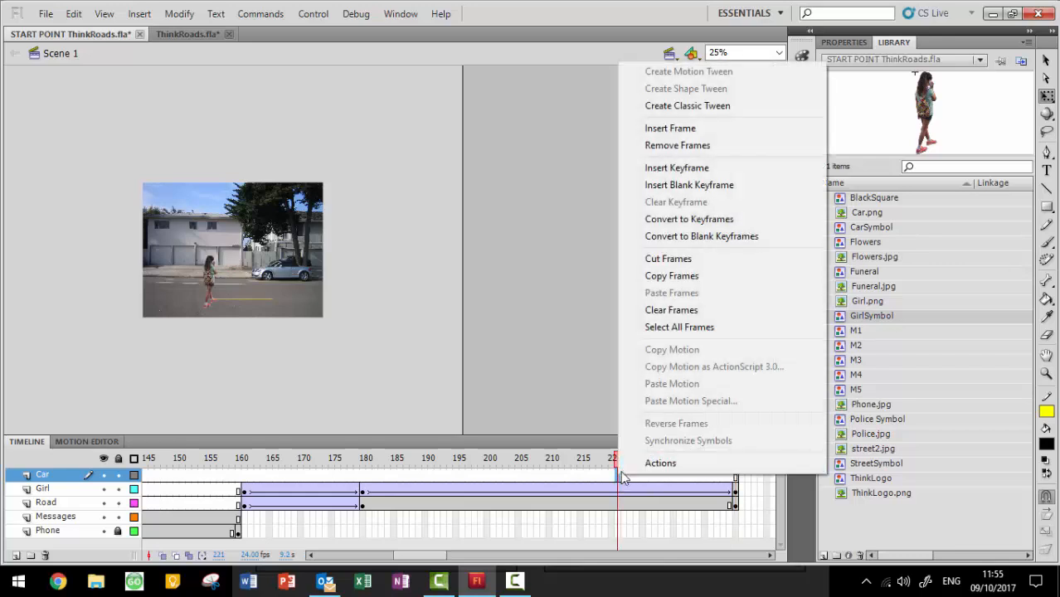
{"action": "left_click", "coordinate": [708, 169]}
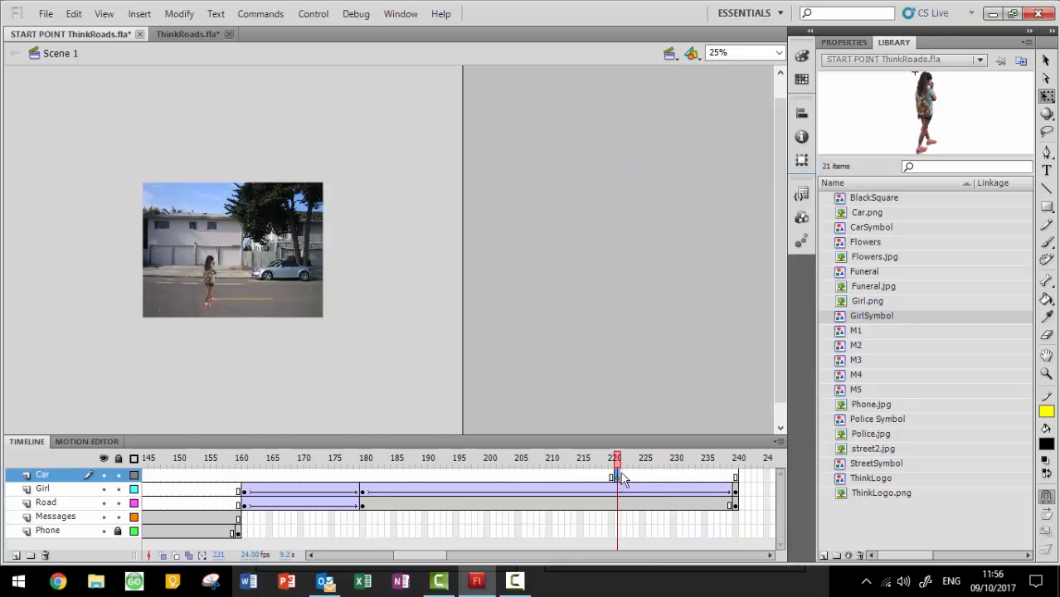
Place CarSymbol from the library at frame 221, shrink it and position it at road level just off the stage's right edge
{"action": "left_click", "coordinate": [911, 229]}
{"action": "left_click_drag", "start_coordinate": [896, 236], "coordinate": [412, 279]}
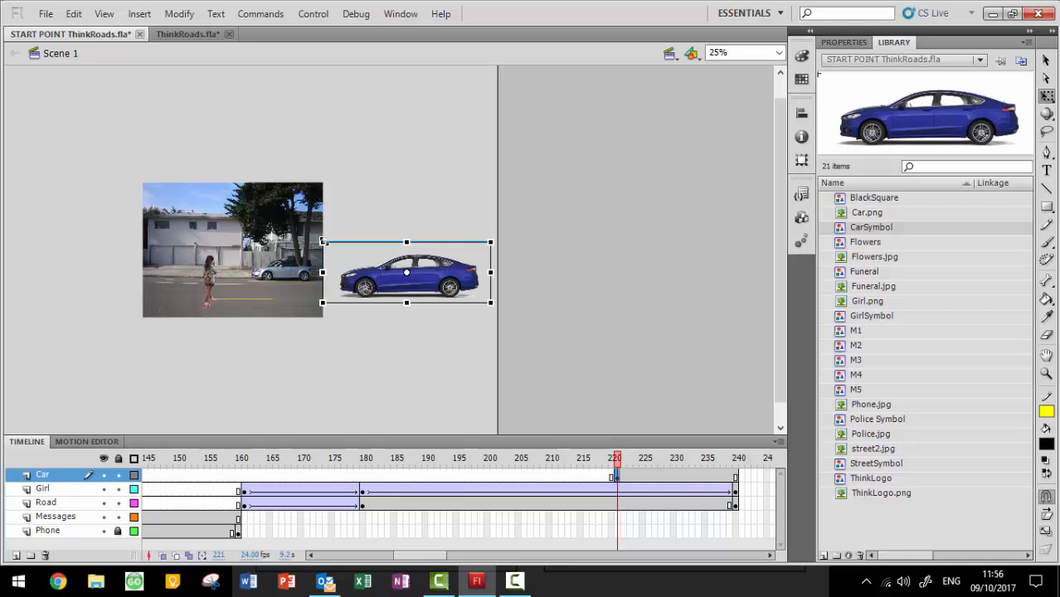
{"action": "left_click_drag", "start_coordinate": [323, 243], "coordinate": [340, 248]}
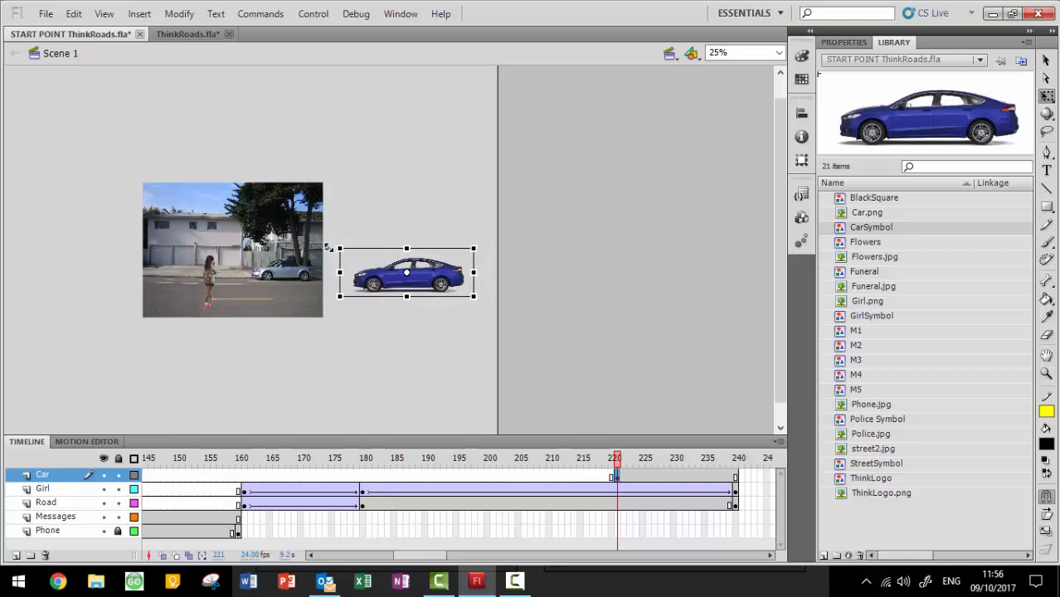
{"action": "mouse_move", "coordinate": [432, 284]}
{"action": "left_mouse_down"}
{"action": "mouse_move", "coordinate": [307, 286]}
{"action": "mouse_move", "coordinate": [414, 286]}
{"action": "left_mouse_up"}
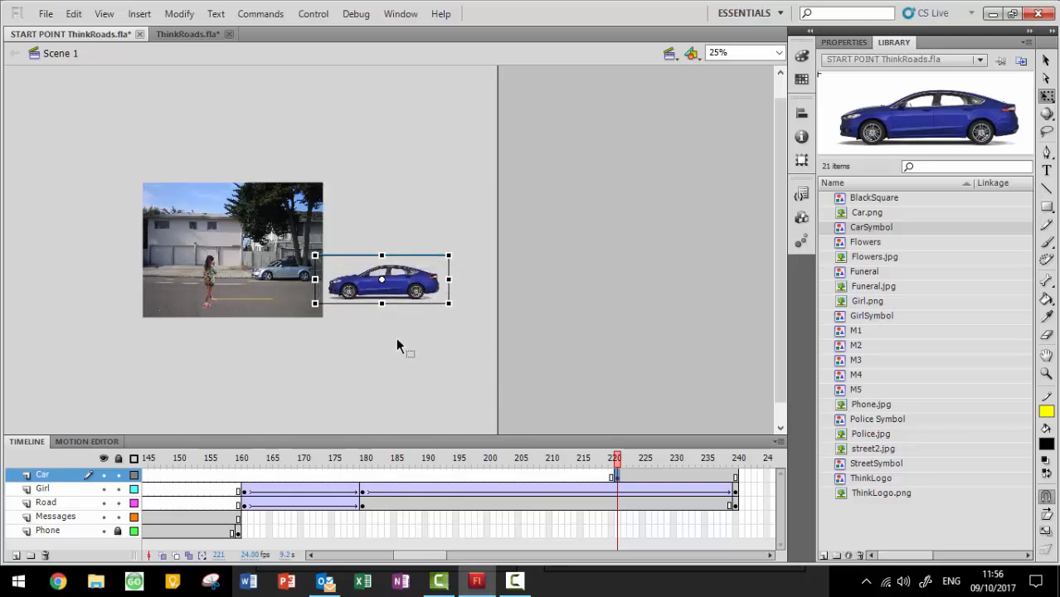
Insert a keyframe at frame 240 of the Car layer and move the car straight left until its front reaches the girl
{"action": "right_click", "coordinate": [736, 479]}
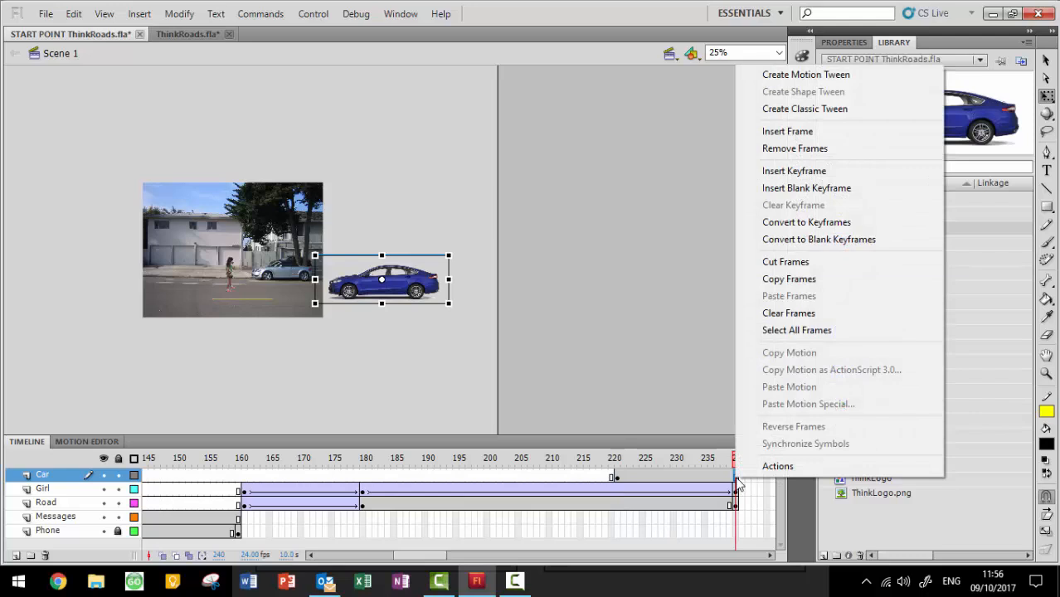
{"action": "left_click", "coordinate": [847, 175]}
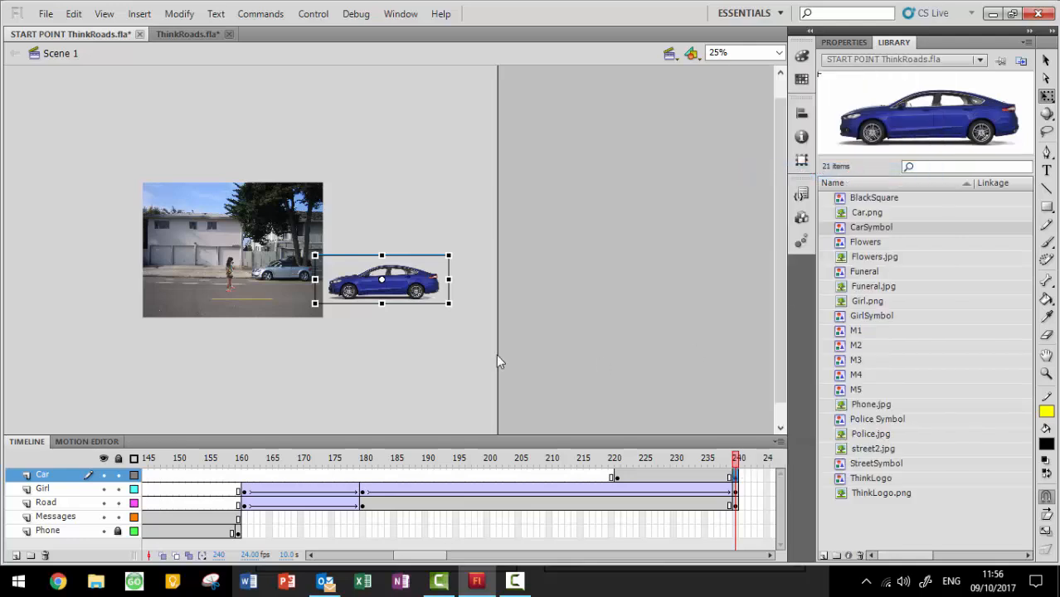
{"action": "left_click_drag", "start_coordinate": [419, 286], "coordinate": [322, 285]}
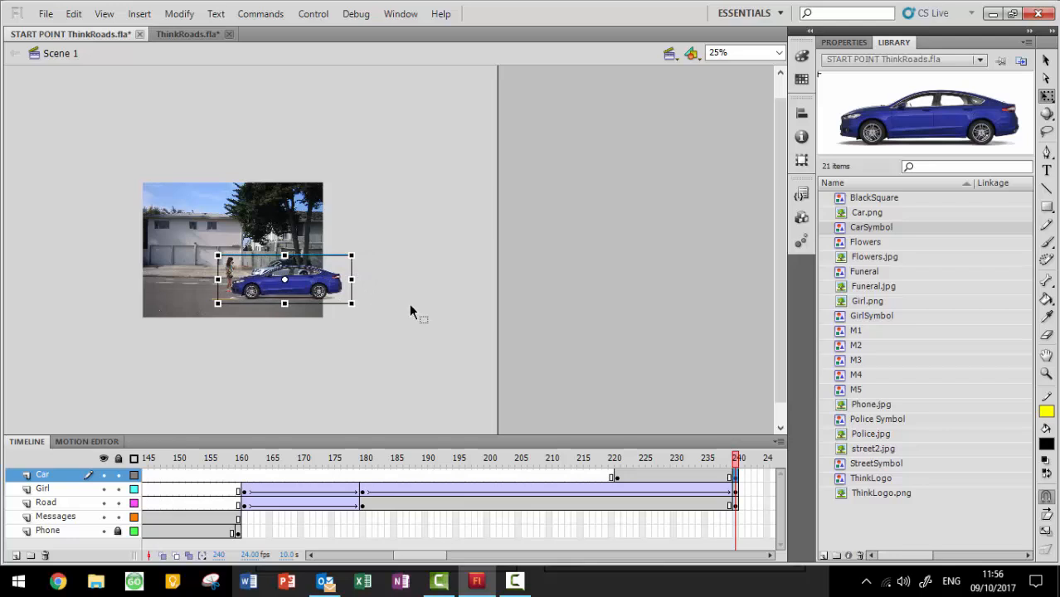
Create a classic tween between frames 221 and 240 of the Car layer and scrub through the car's approach
{"action": "right_click", "coordinate": [673, 480]}
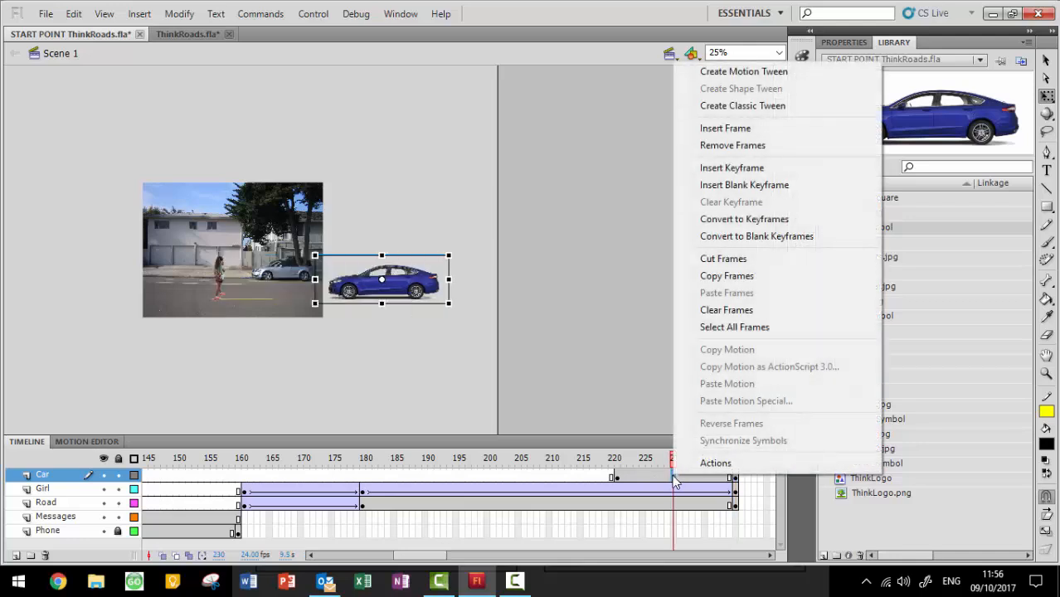
{"action": "left_click", "coordinate": [750, 109]}
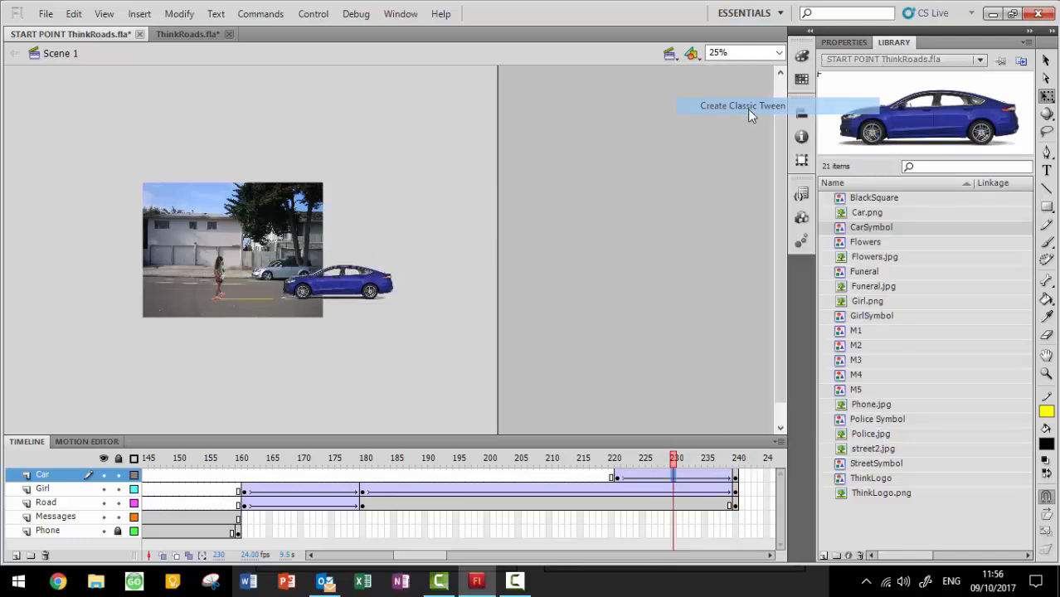
{"action": "left_click_drag", "start_coordinate": [676, 461], "coordinate": [750, 481]}
{"action": "left_click", "coordinate": [740, 461]}
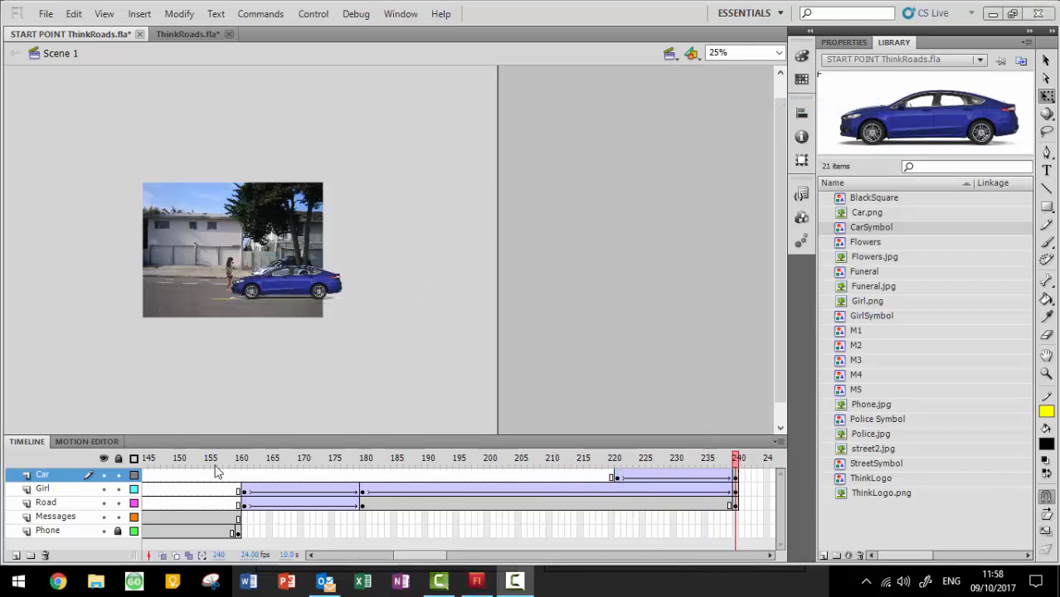
Insert a new layer above the Car layer and name it BlackShape
{"action": "left_click", "coordinate": [779, 52]}
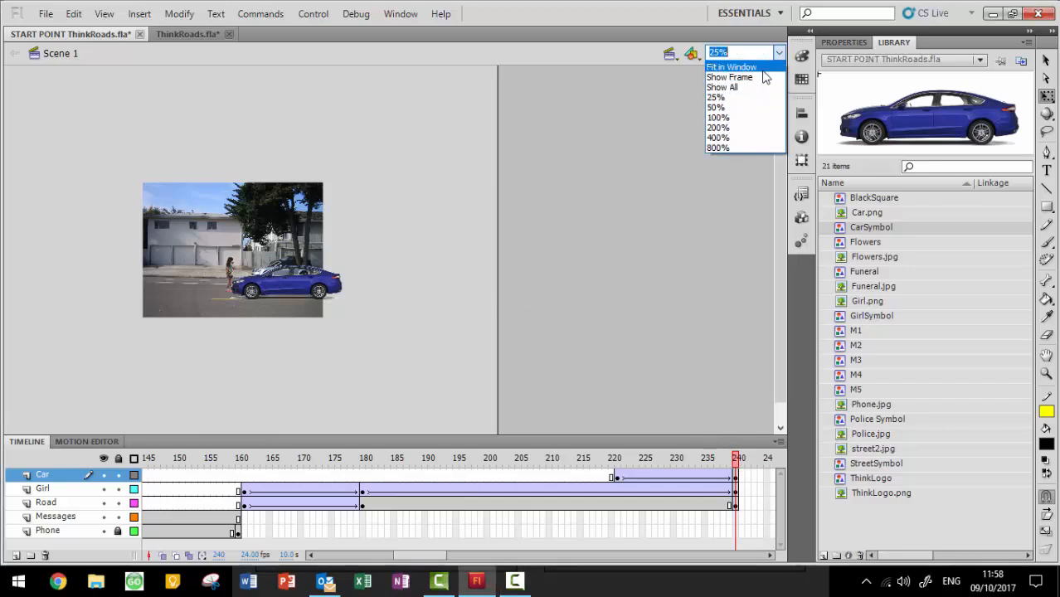
{"action": "left_click", "coordinate": [762, 70]}
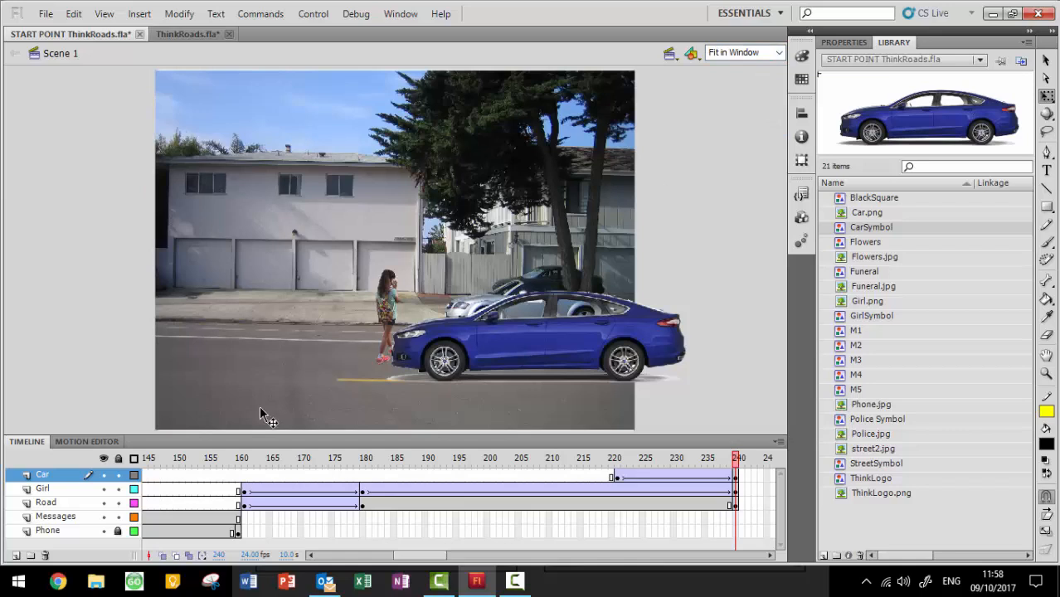
{"action": "right_click", "coordinate": [50, 475]}
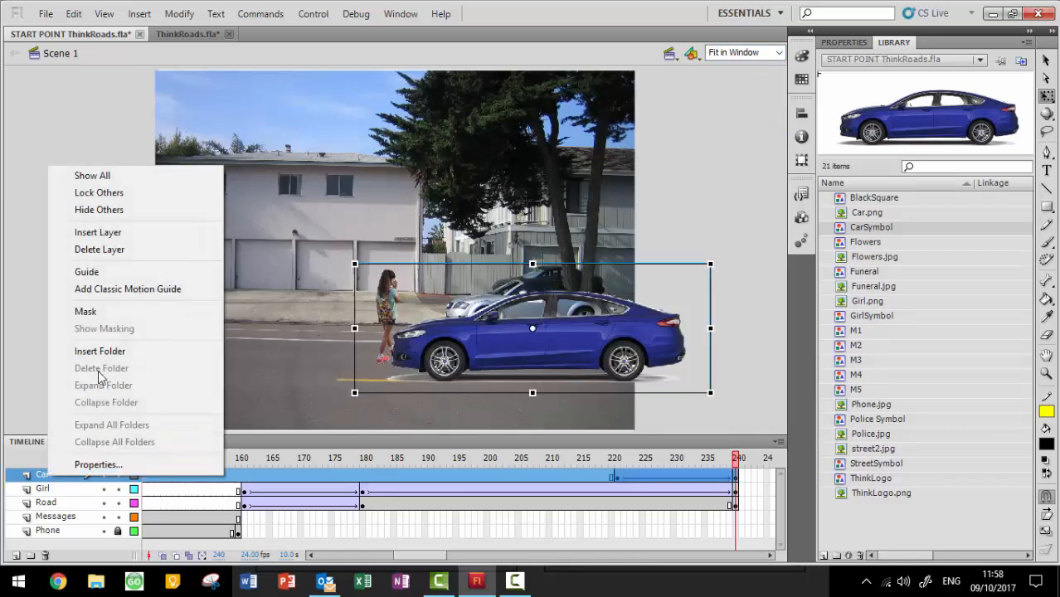
{"action": "left_click", "coordinate": [131, 235]}
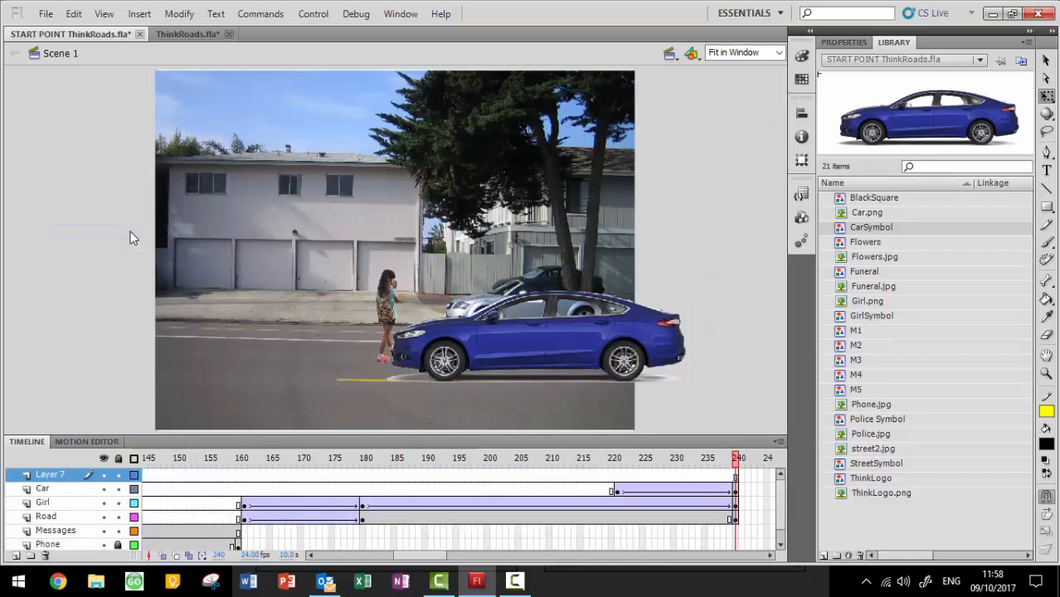
{"action": "double_click", "coordinate": [58, 475]}
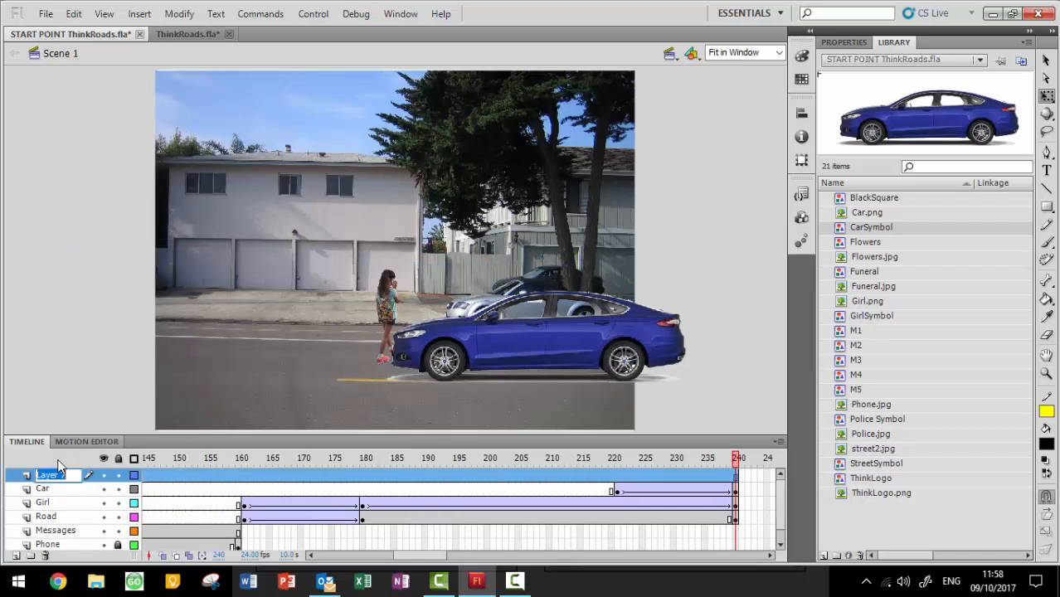
{"action": "type", "text": "BlackShape"}
{"action": "key", "text": "Return"}
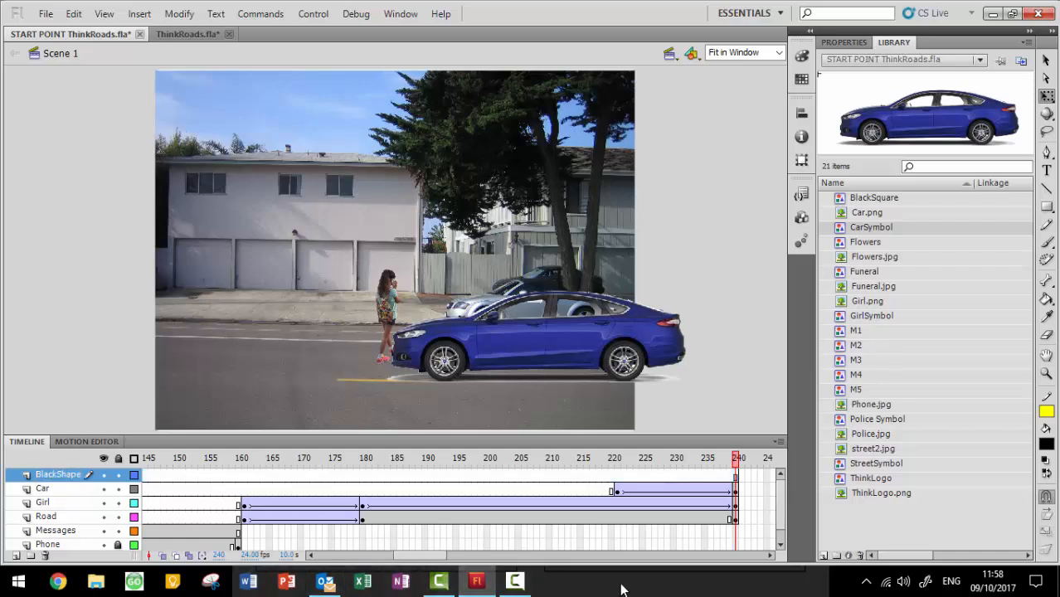
Insert a keyframe at frame 241 of the BlackShape layer and place BlackSquare from the library so it covers the stage
{"action": "right_click", "coordinate": [740, 477]}
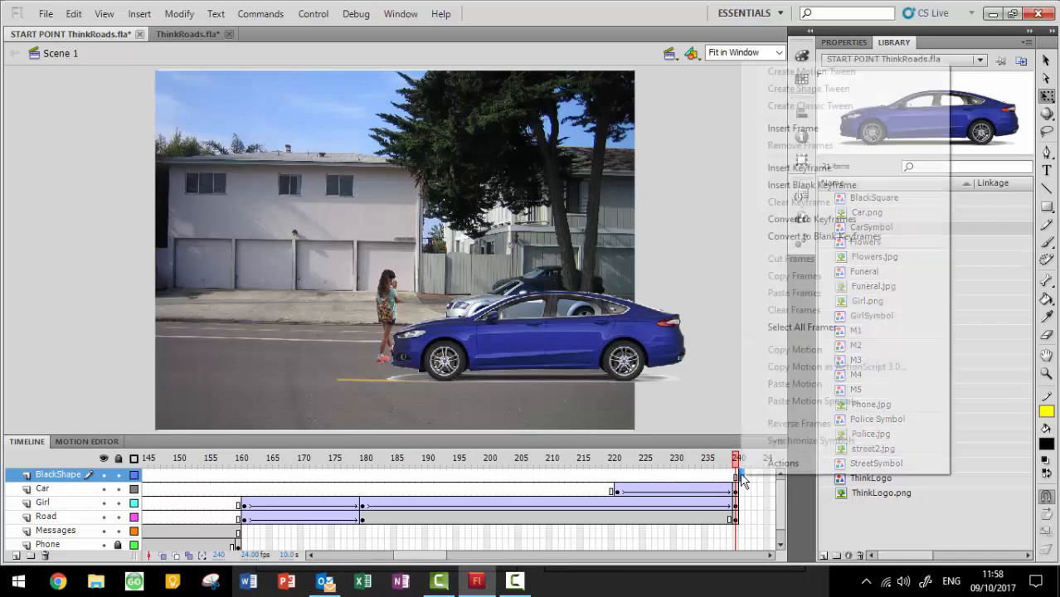
{"action": "left_click", "coordinate": [841, 171]}
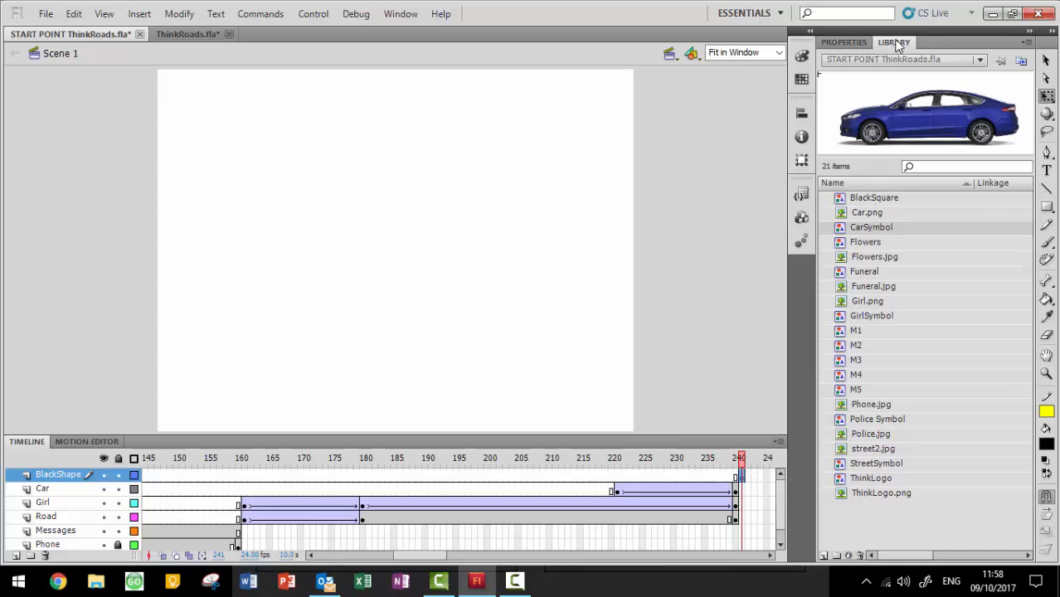
{"action": "left_click", "coordinate": [874, 199]}
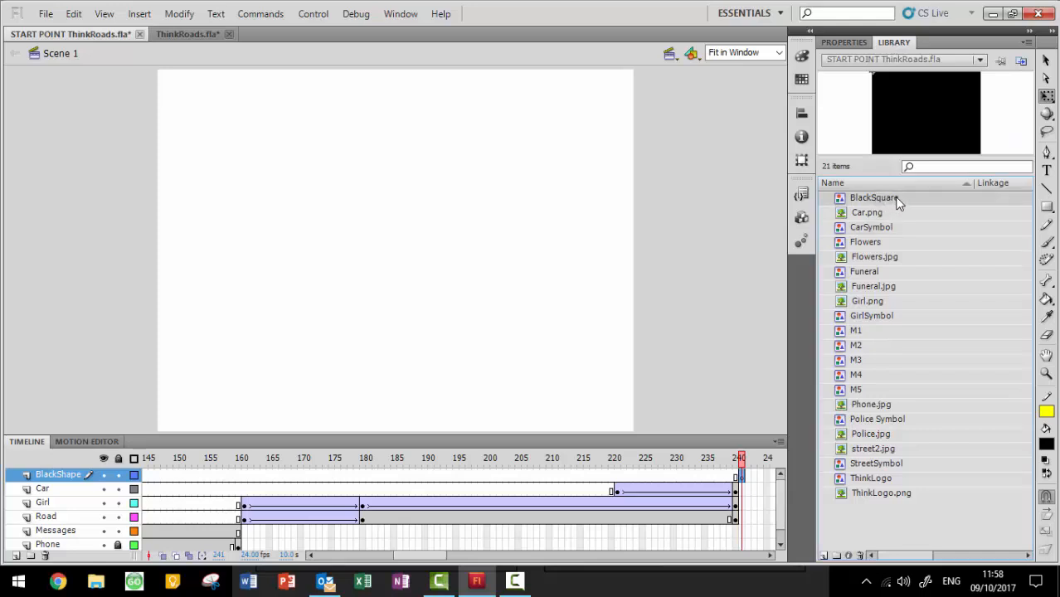
{"action": "left_click_drag", "start_coordinate": [898, 204], "coordinate": [395, 251]}
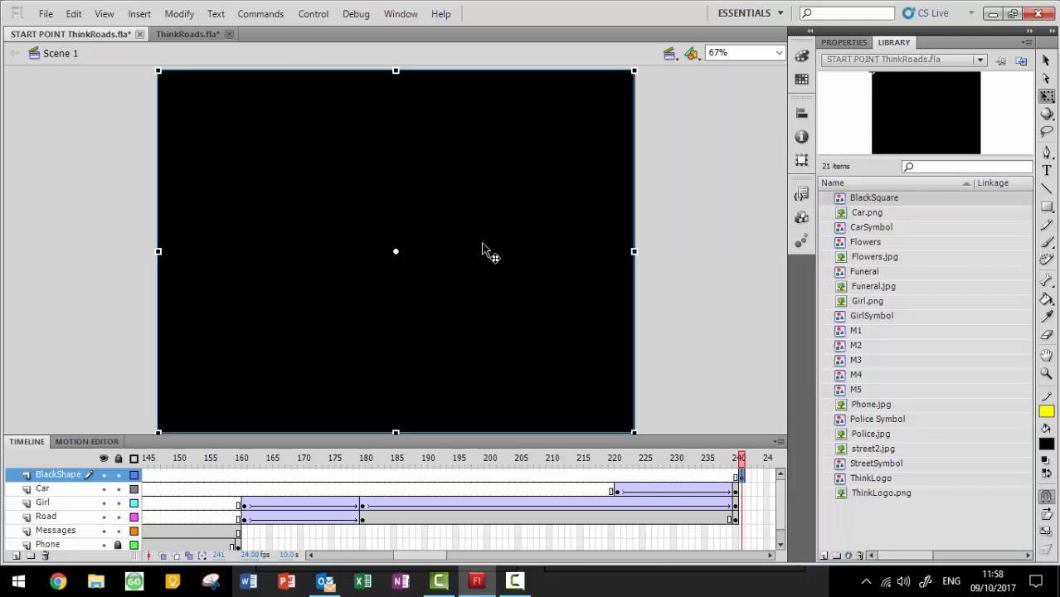
Insert a keyframe at frame 250 of the BlackShape layer
{"action": "left_click", "coordinate": [769, 555]}
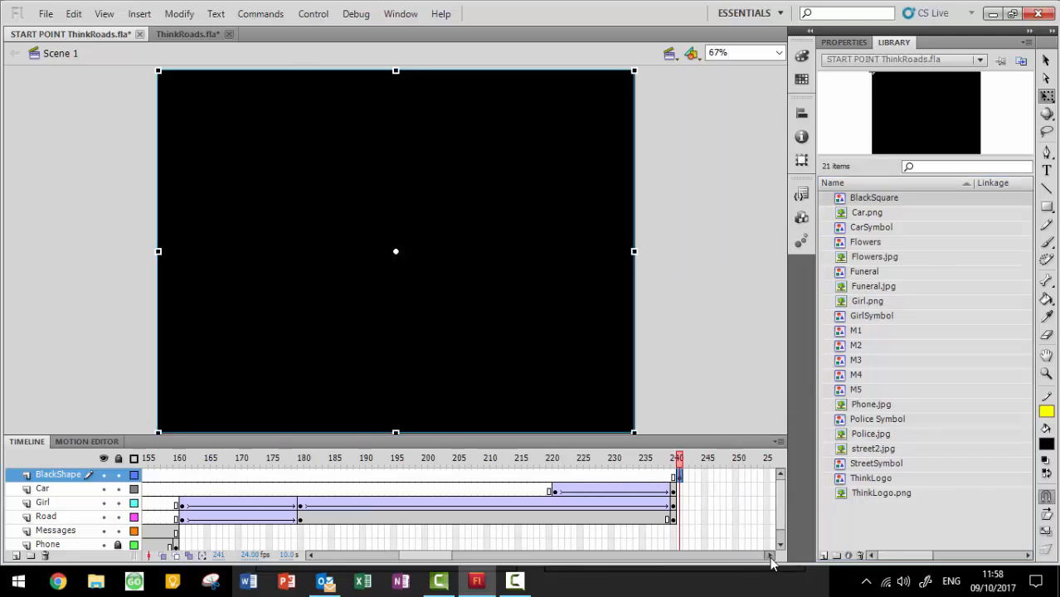
{"action": "left_click", "coordinate": [769, 555]}
{"action": "left_click", "coordinate": [769, 555]}
{"action": "left_click", "coordinate": [769, 555]}
{"action": "left_click", "coordinate": [769, 555]}
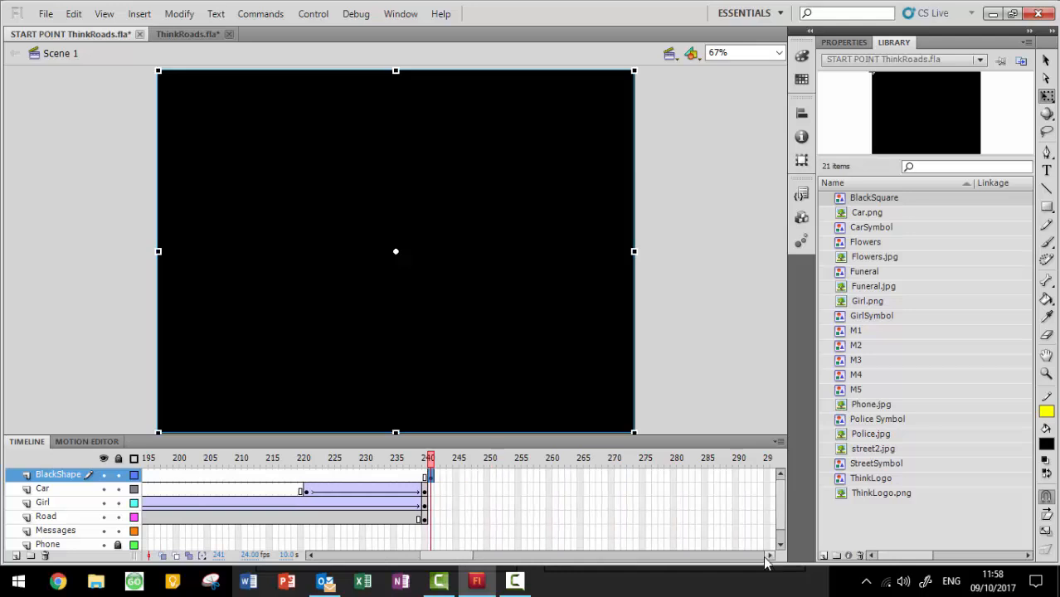
{"action": "right_click", "coordinate": [487, 477]}
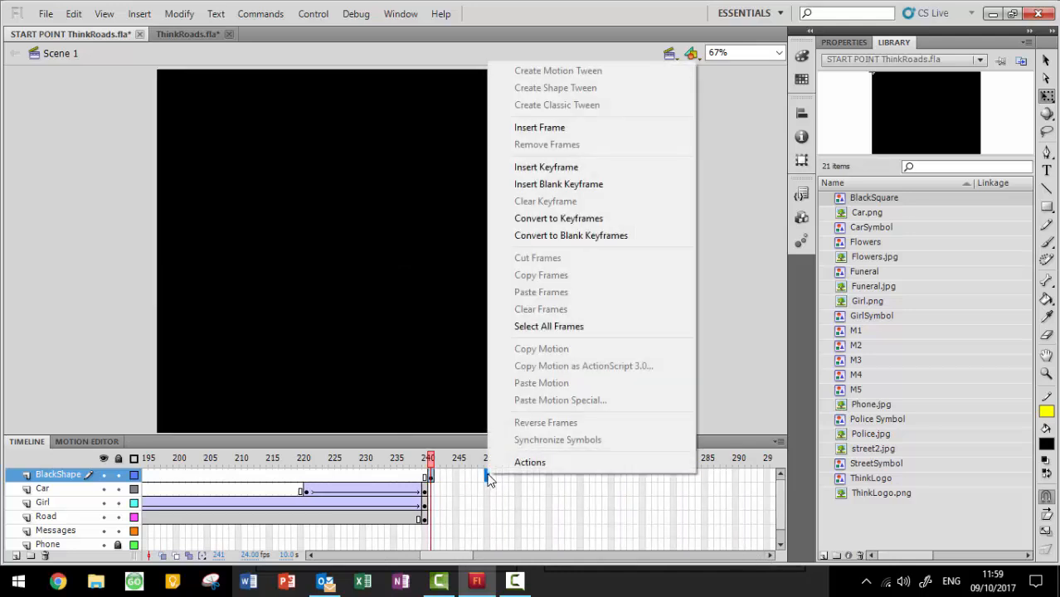
{"action": "left_click", "coordinate": [619, 167]}
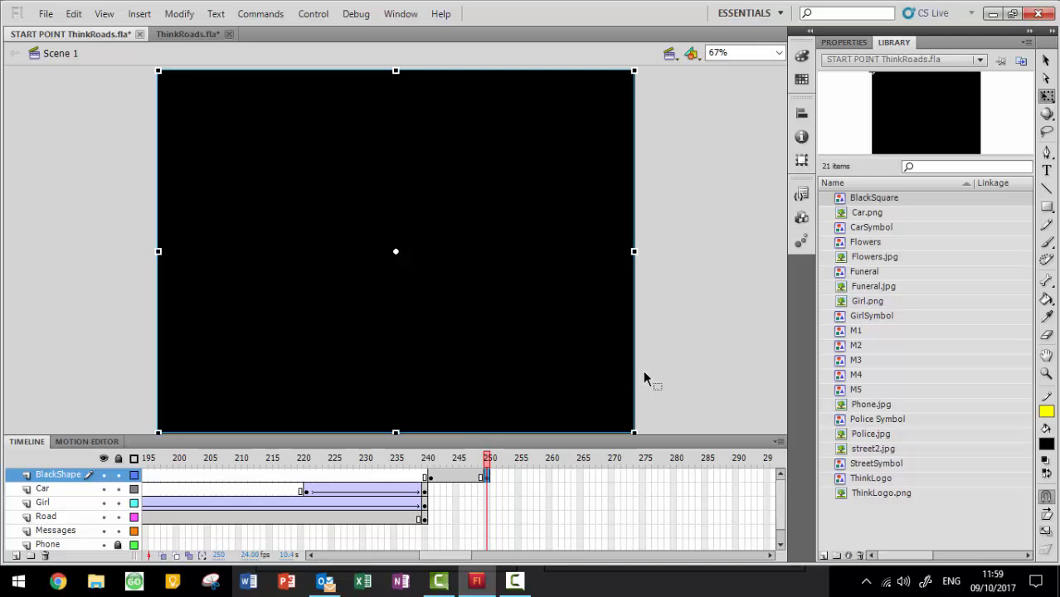
Insert a keyframe at frame 280 of the BlackShape layer and set the black square's alpha to 0% there
{"action": "right_click", "coordinate": [674, 477]}
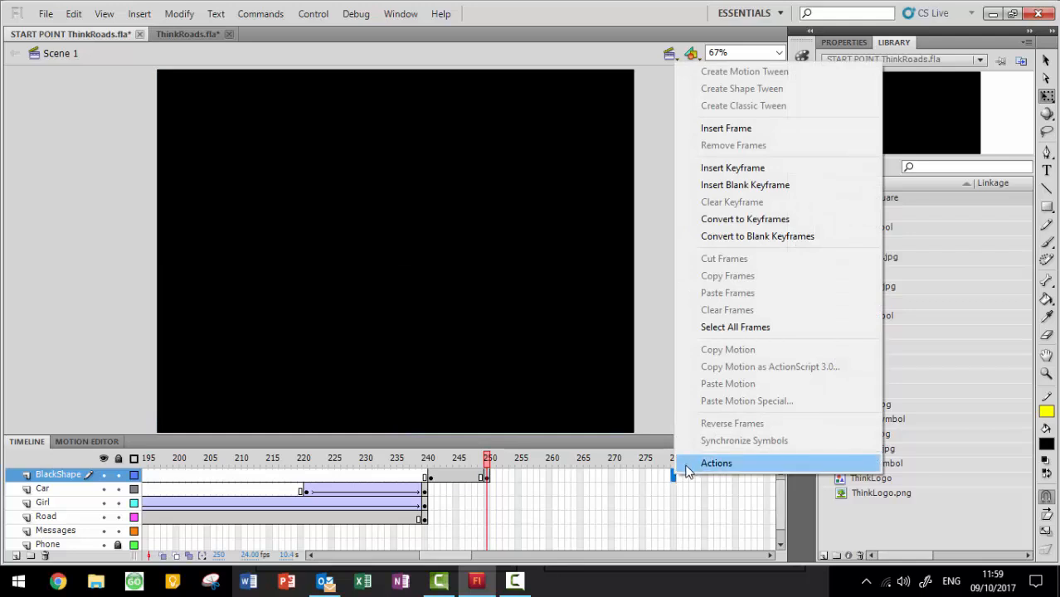
{"action": "left_click", "coordinate": [751, 169]}
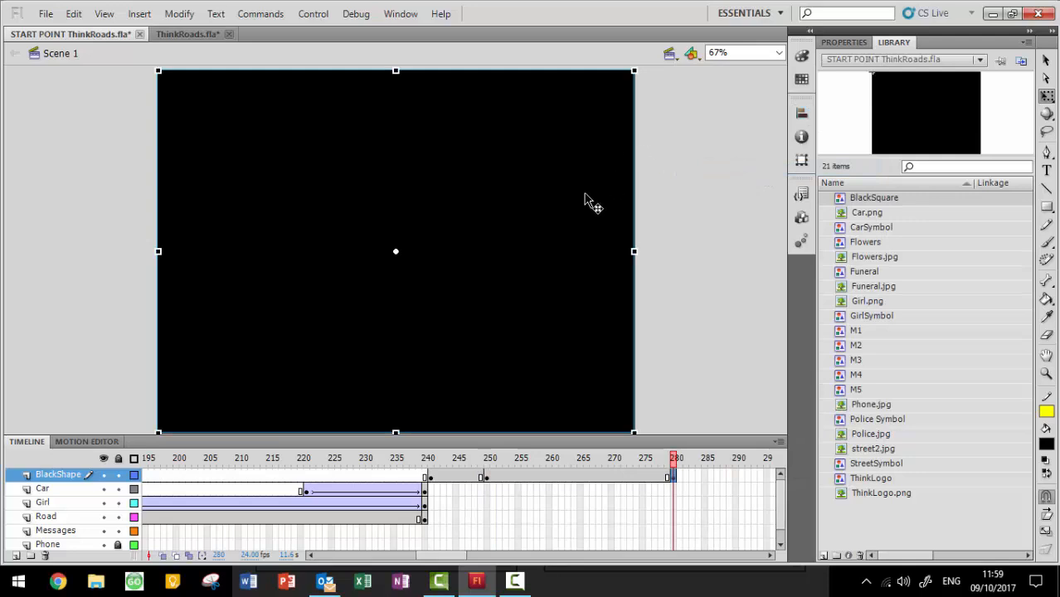
{"action": "left_click", "coordinate": [843, 42]}
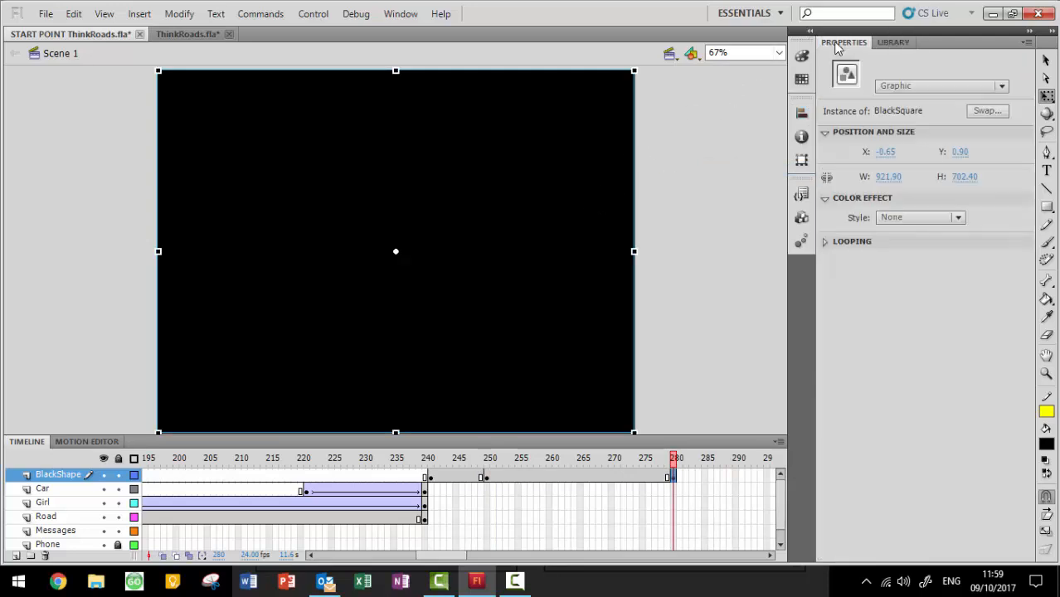
{"action": "left_click", "coordinate": [911, 219]}
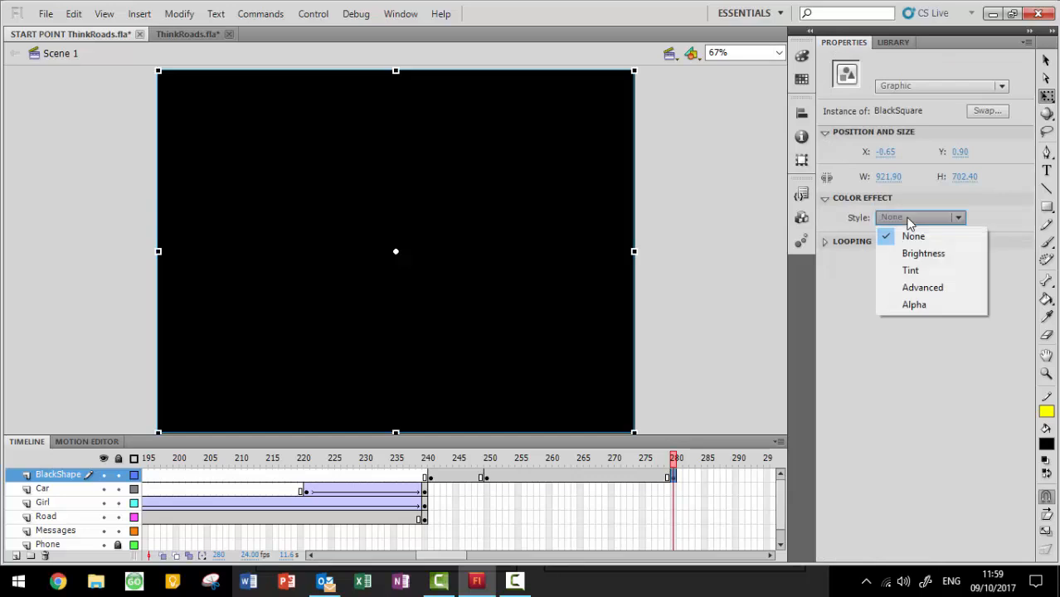
{"action": "left_click", "coordinate": [914, 304]}
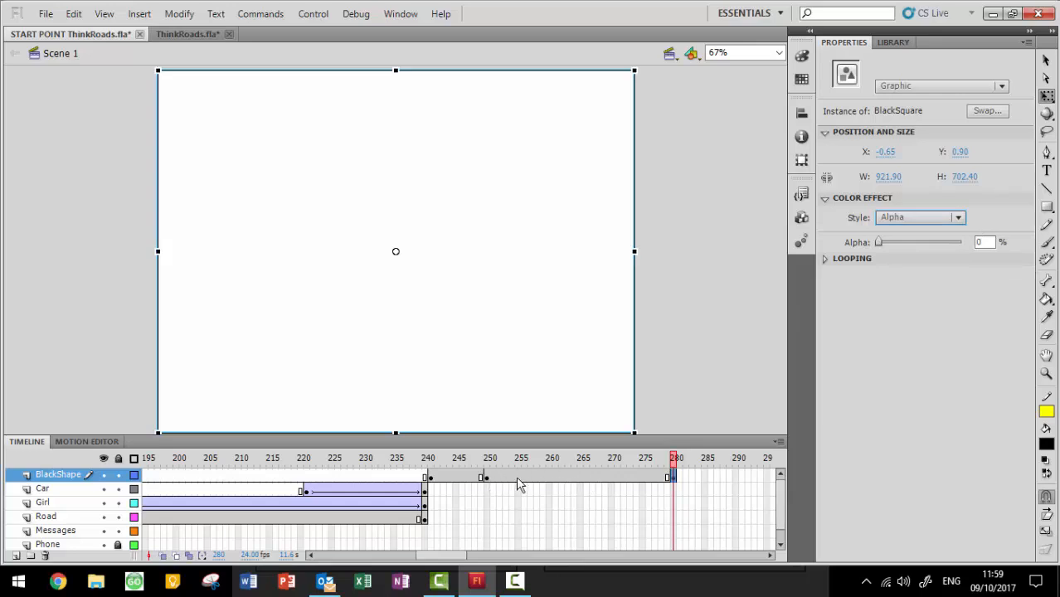
Create a classic tween between frames 250 and 280 of the BlackShape layer and scrub through the fade-out
{"action": "right_click", "coordinate": [593, 477]}
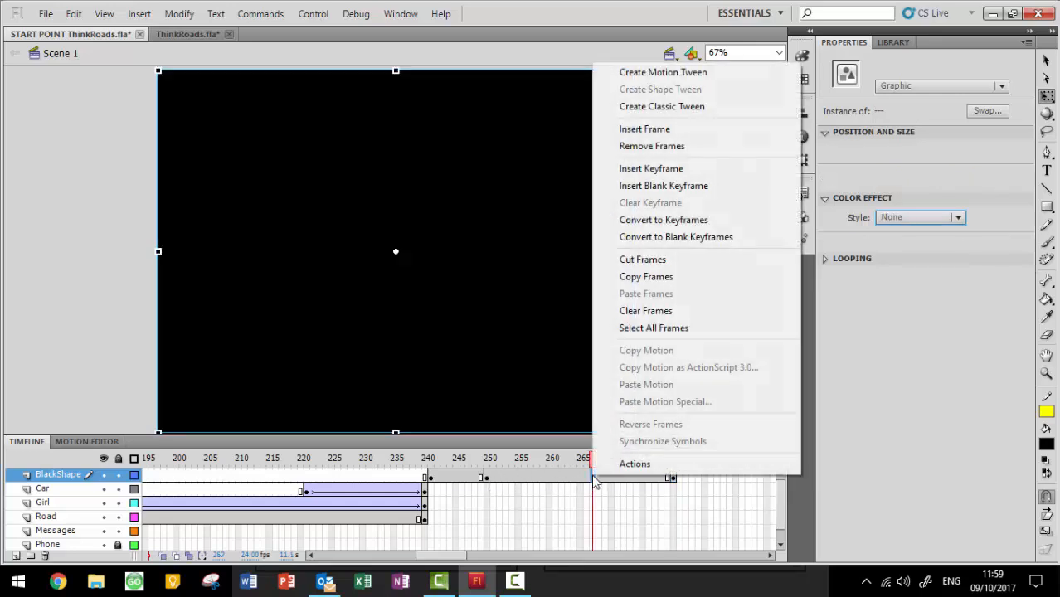
{"action": "left_click", "coordinate": [719, 107]}
{"action": "left_click_drag", "start_coordinate": [593, 466], "coordinate": [676, 467]}
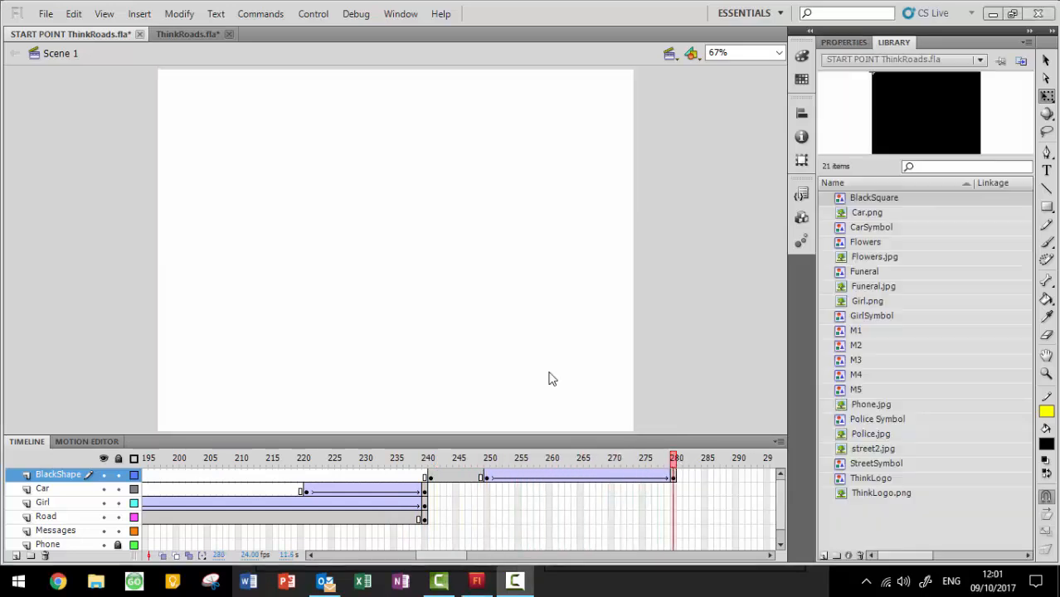
Insert a new layer above the BlackShape layer and name it Logo
{"action": "right_click", "coordinate": [61, 483]}
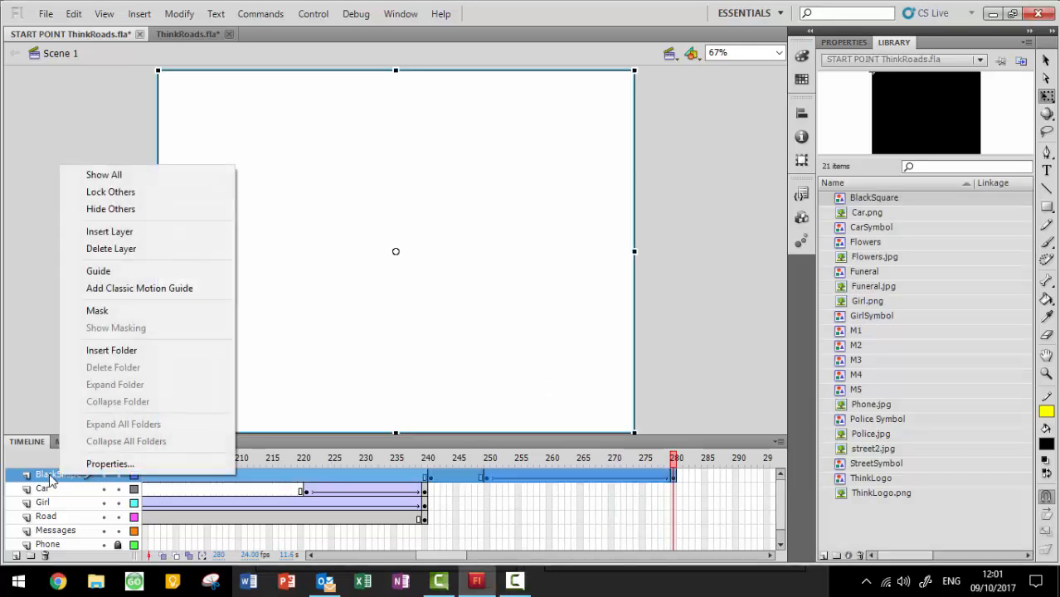
{"action": "left_click", "coordinate": [176, 233]}
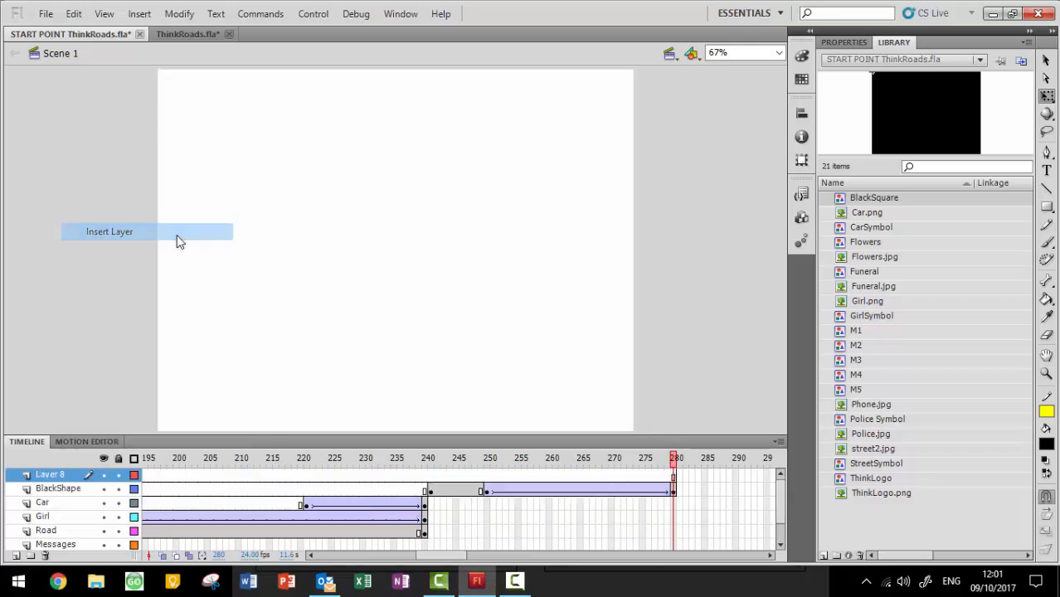
{"action": "left_click", "coordinate": [54, 476]}
{"action": "double_click", "coordinate": [54, 476]}
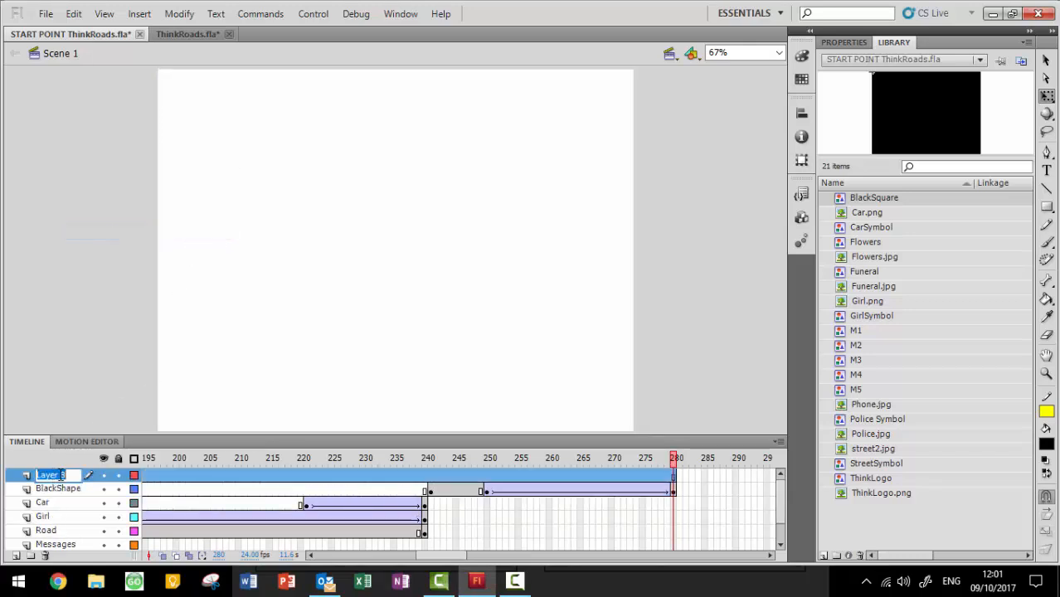
{"action": "type", "text": "Logo"}
{"action": "key", "text": "Return"}
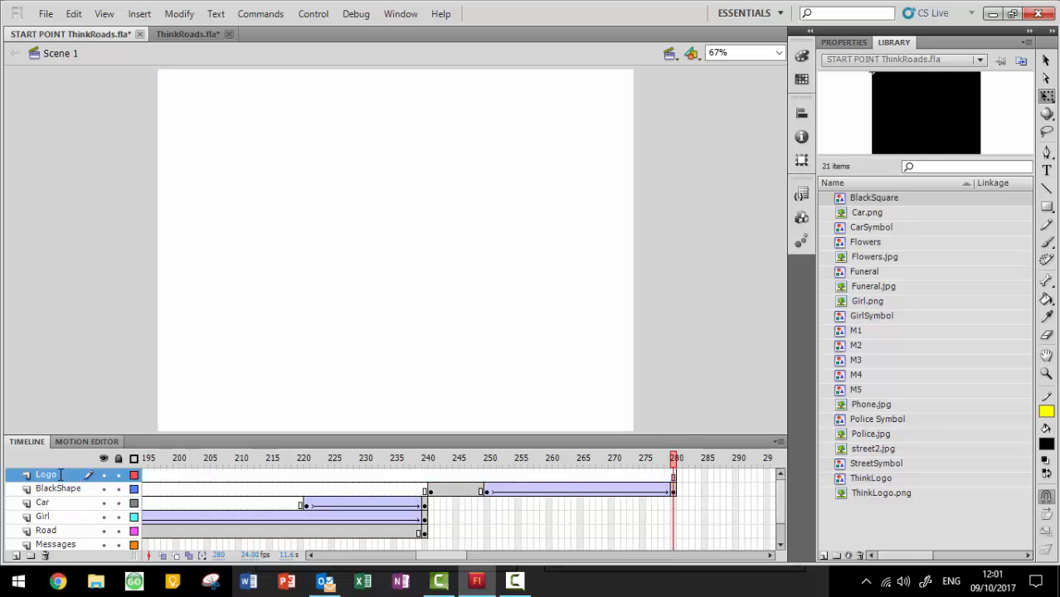
Insert a keyframe at frame 281 of the Logo layer and place the ThinkLogo symbol in the stage's upper-left area
{"action": "left_click", "coordinate": [680, 476]}
{"action": "right_click", "coordinate": [679, 480]}
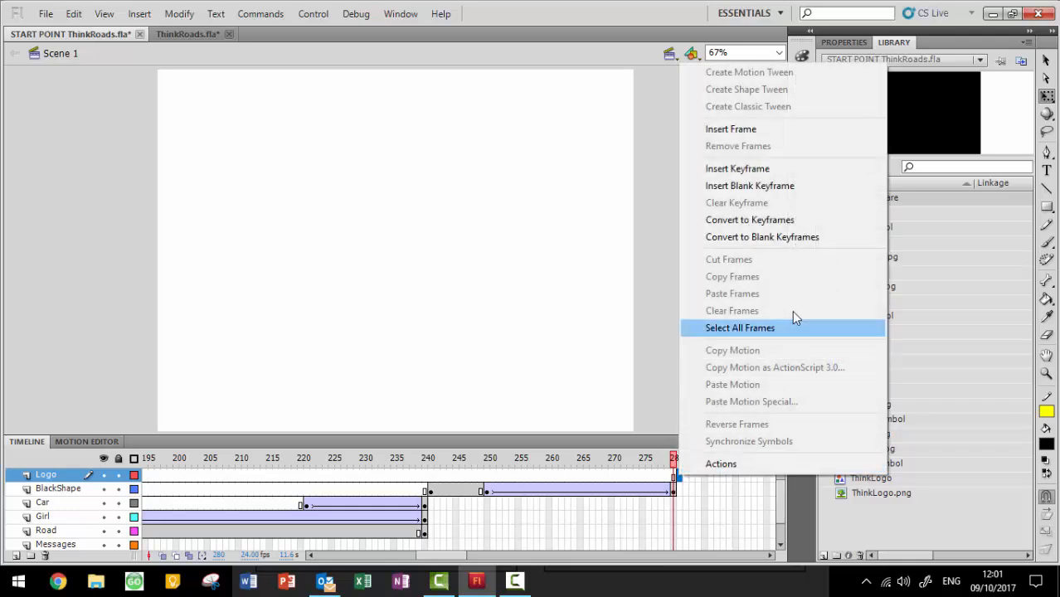
{"action": "left_click", "coordinate": [802, 168]}
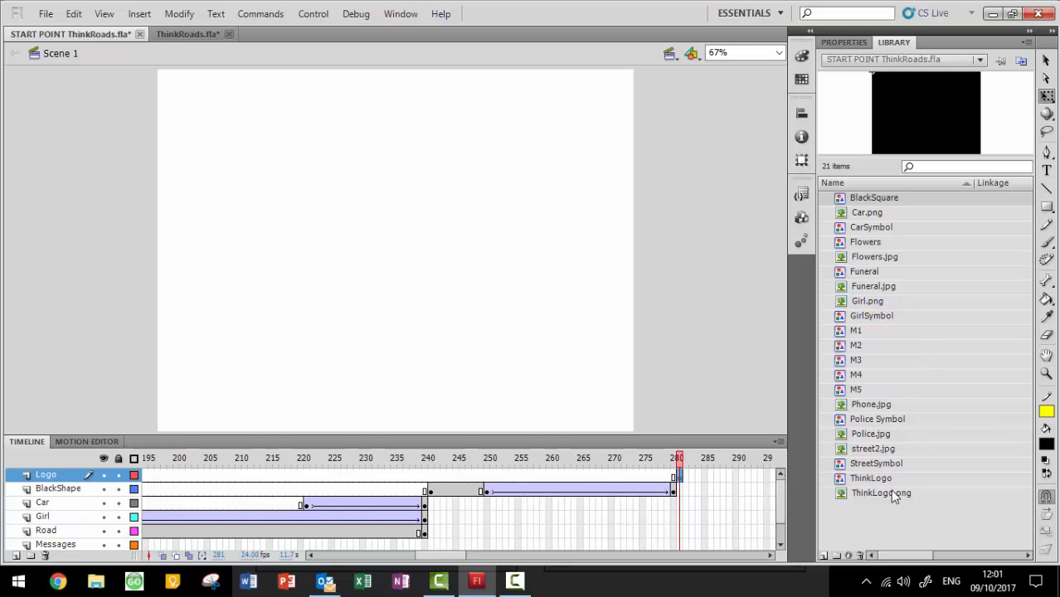
{"action": "left_click", "coordinate": [873, 480]}
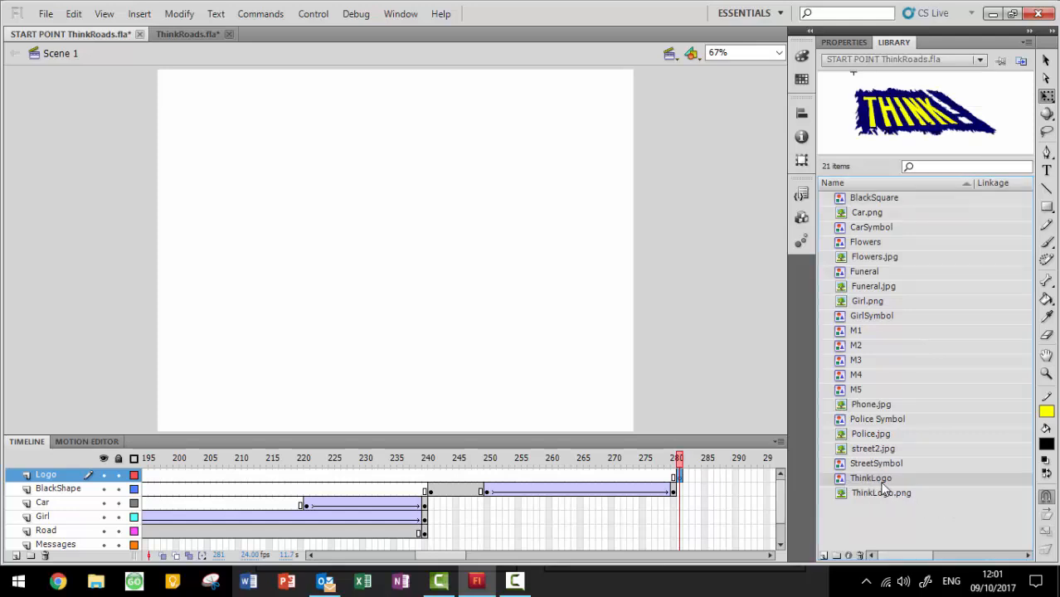
{"action": "left_click_drag", "start_coordinate": [881, 485], "coordinate": [300, 158]}
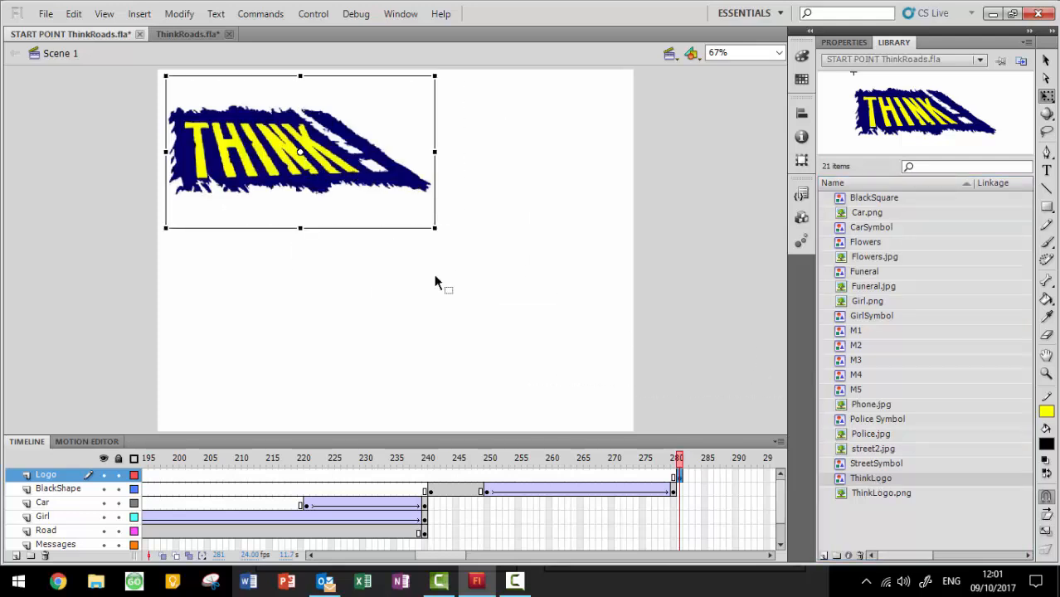
Insert a keyframe at frame 300 of the Logo layer and move the logo horizontally to the stage's right edge
{"action": "left_click", "coordinate": [771, 556]}
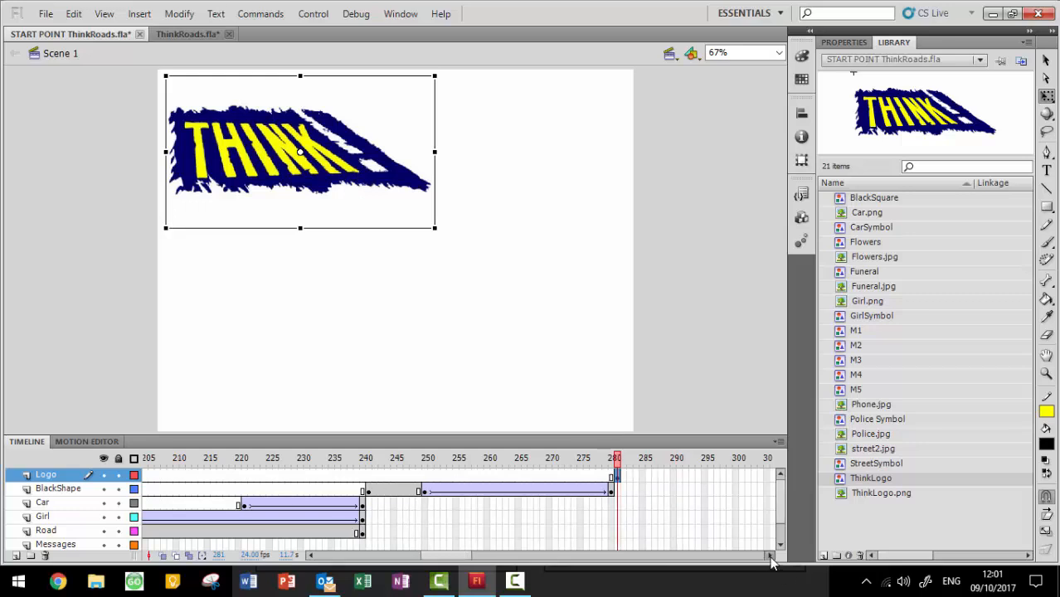
{"action": "left_click", "coordinate": [771, 556]}
{"action": "left_click", "coordinate": [770, 557]}
{"action": "left_click", "coordinate": [770, 557]}
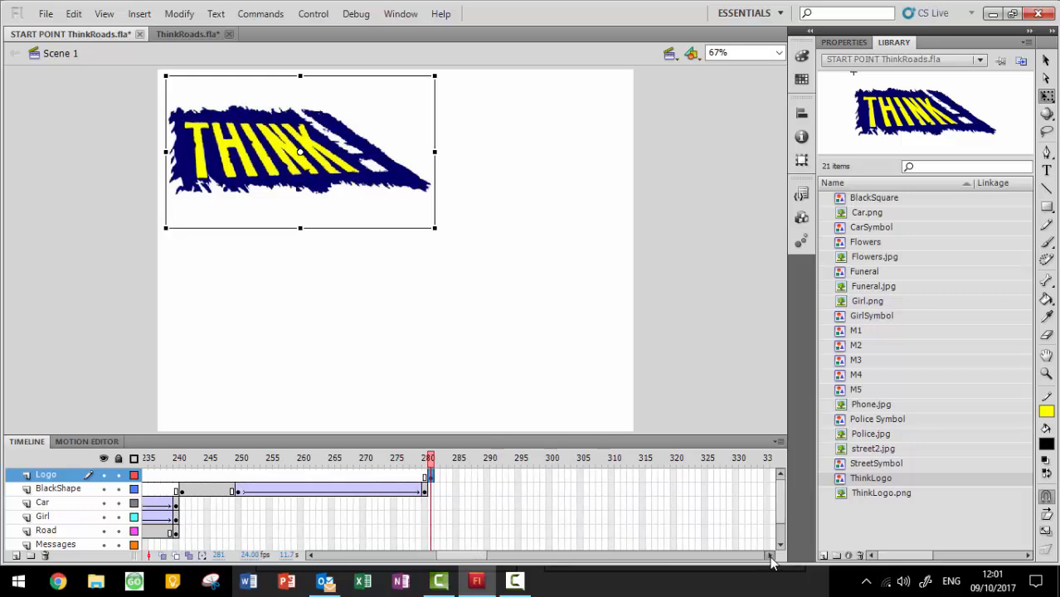
{"action": "right_click", "coordinate": [553, 482]}
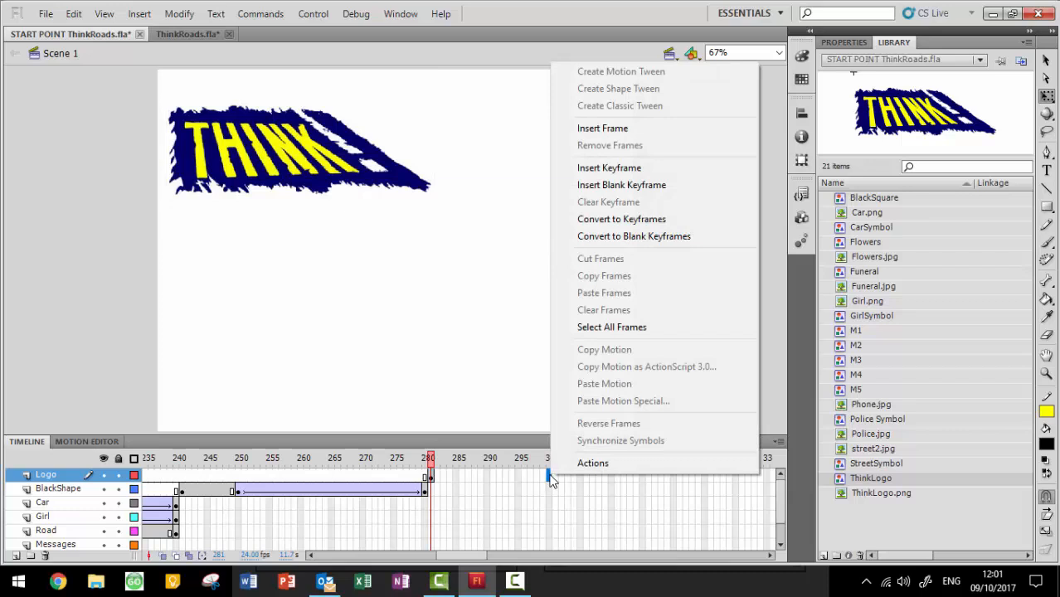
{"action": "left_click", "coordinate": [639, 168]}
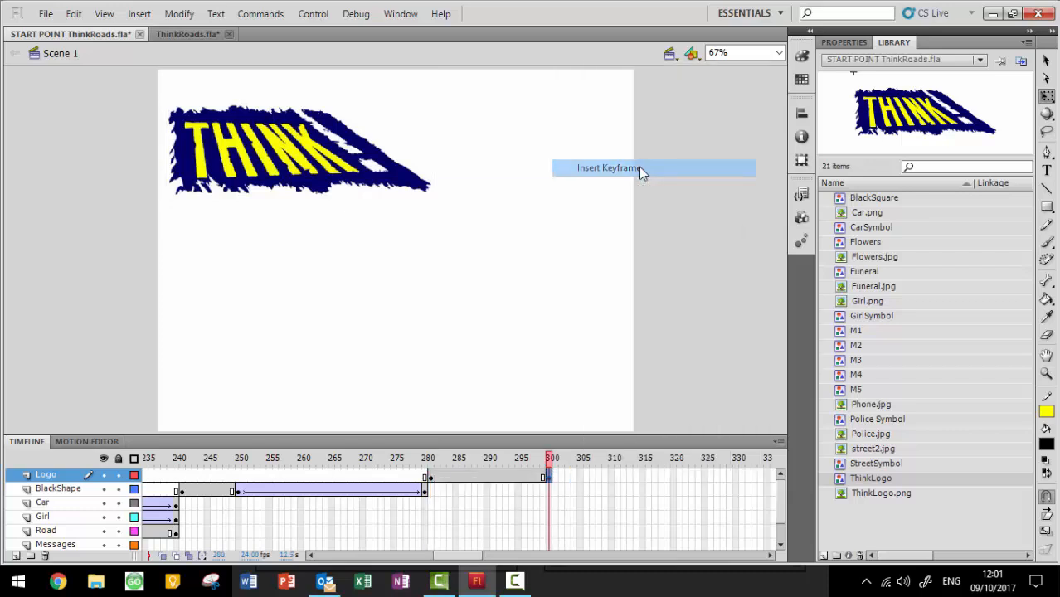
{"action": "left_click_drag", "start_coordinate": [318, 147], "coordinate": [521, 149]}
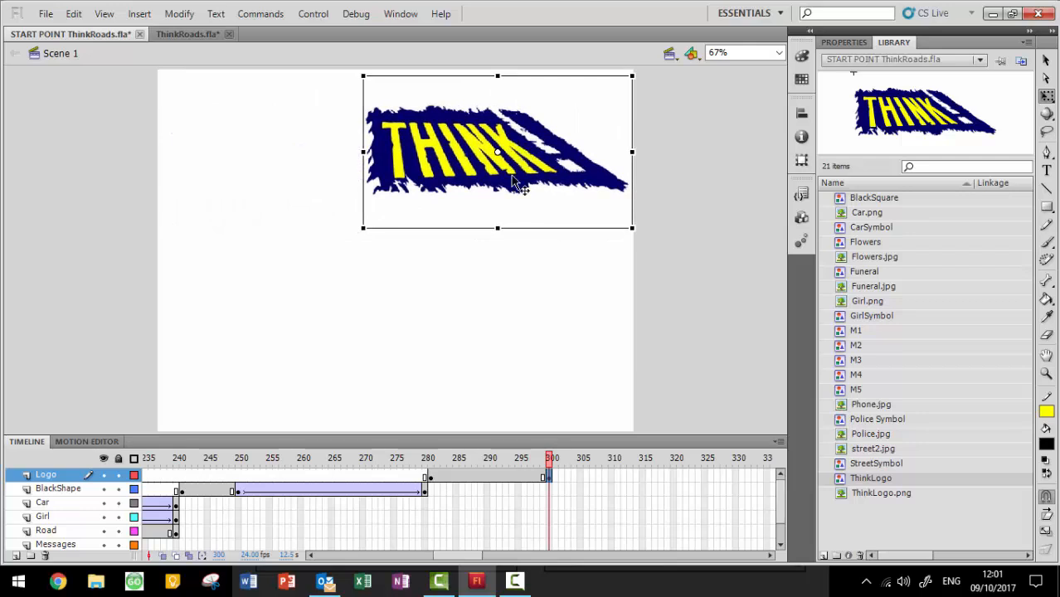
Create a classic tween between frames 281 and 300 of the Logo layer and scrub through the logo's movement
{"action": "right_click", "coordinate": [493, 477]}
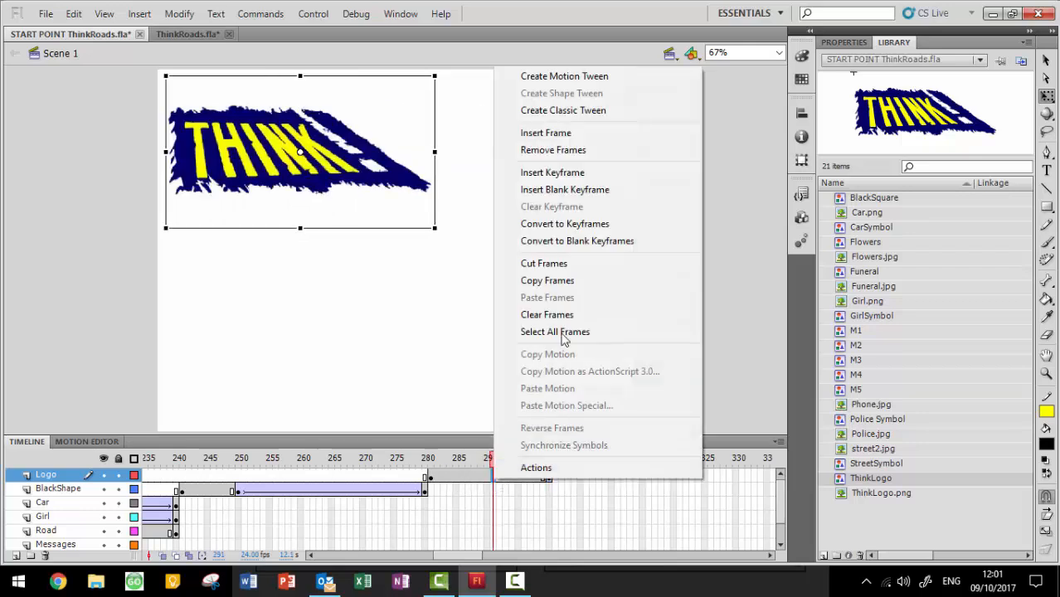
{"action": "left_click", "coordinate": [579, 112]}
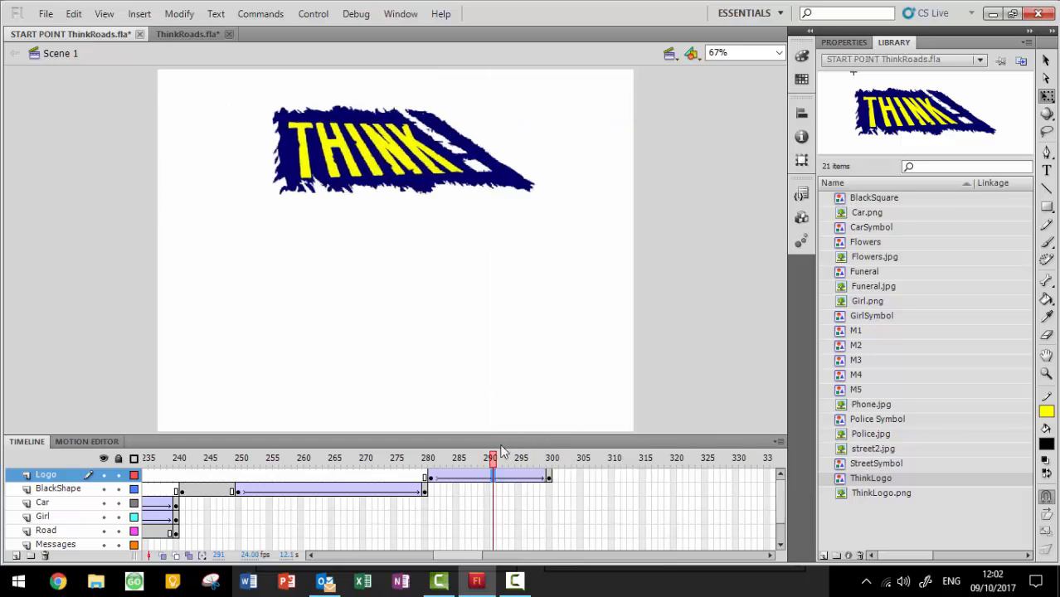
{"action": "left_click_drag", "start_coordinate": [485, 463], "coordinate": [550, 461]}
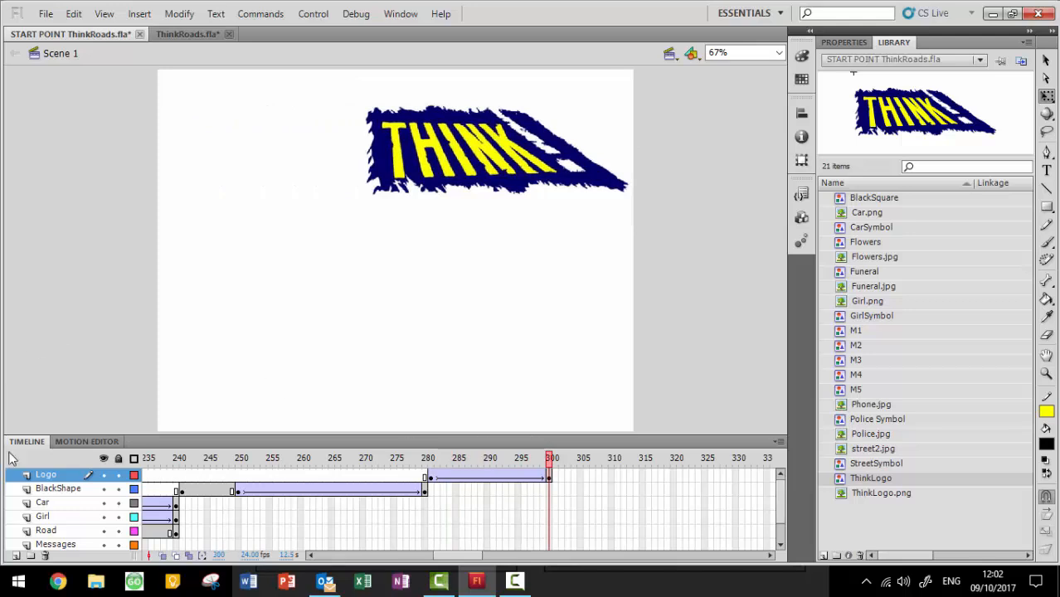
Insert a new layer above the Logo layer and name it Phone2
{"action": "right_click", "coordinate": [51, 479]}
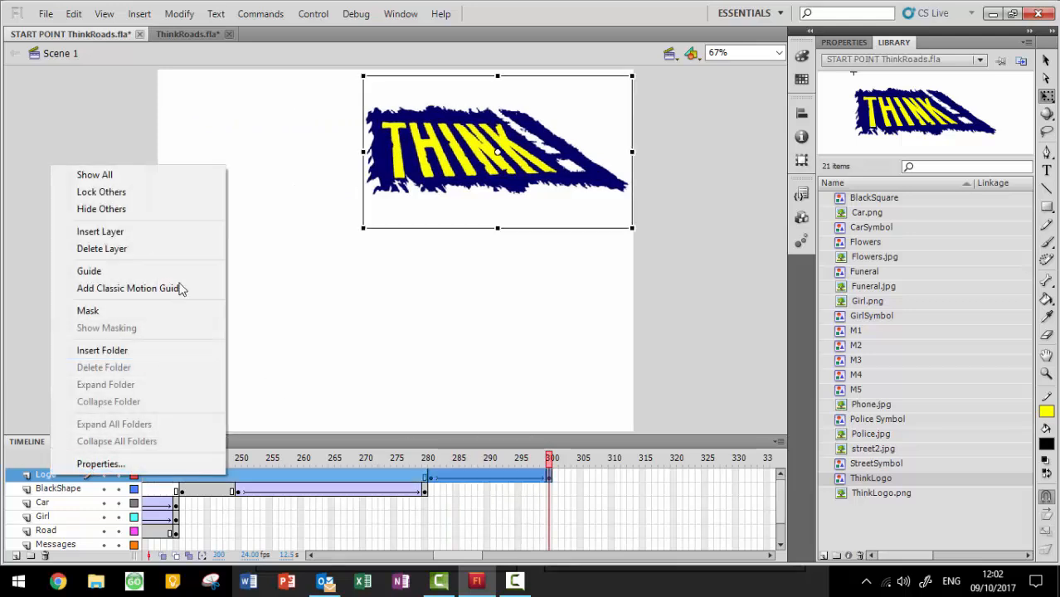
{"action": "left_click", "coordinate": [182, 232]}
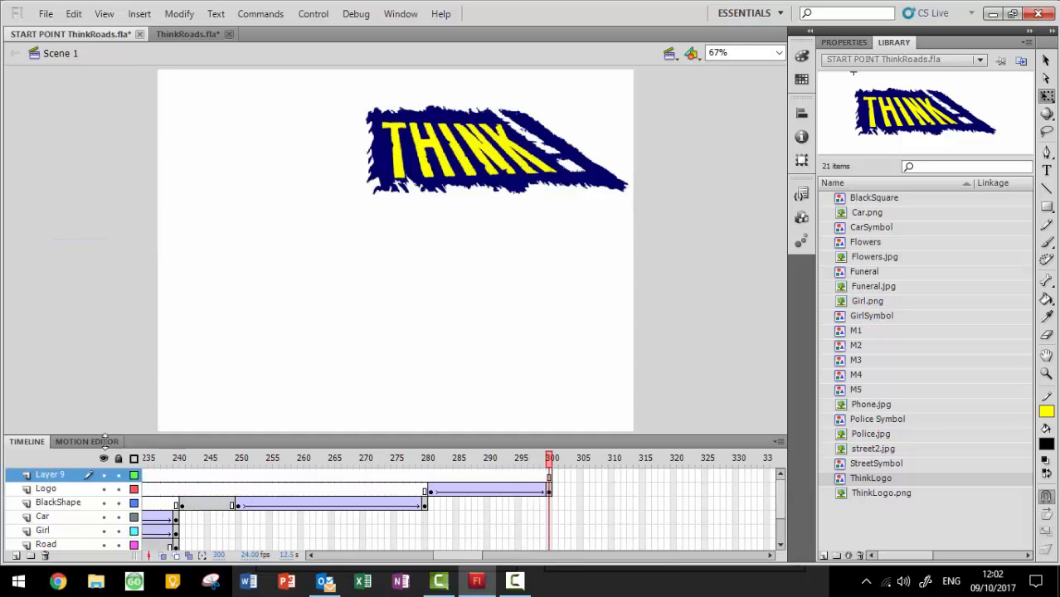
{"action": "double_click", "coordinate": [53, 475]}
{"action": "type", "text": "Phone2"}
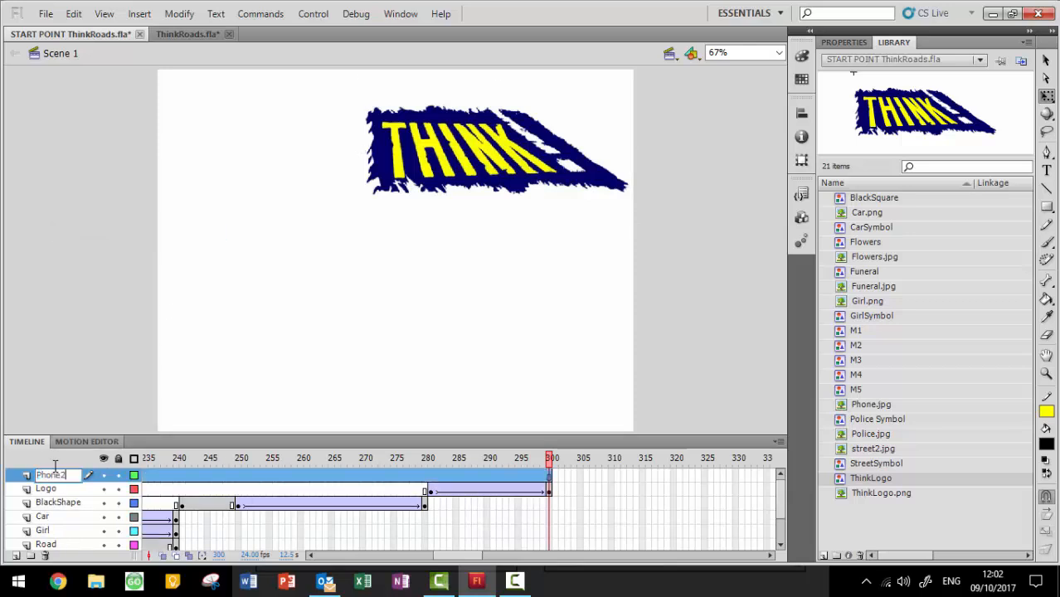
{"action": "key", "text": "Return"}
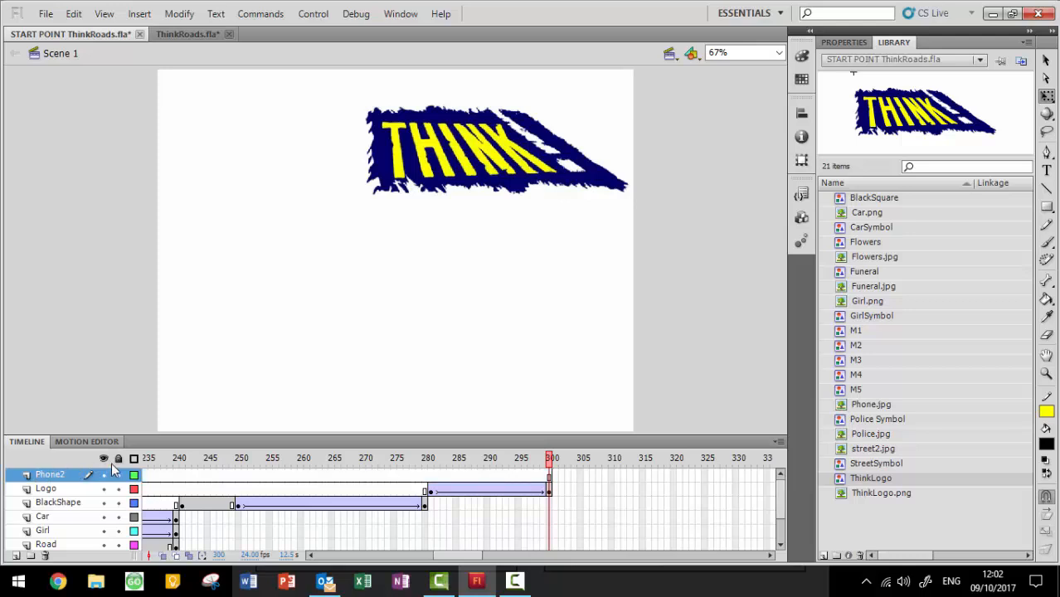
Insert a keyframe at frame 300 of the Phone2 layer and place Phone.jpg from the library on the stage's left side
{"action": "right_click", "coordinate": [550, 476]}
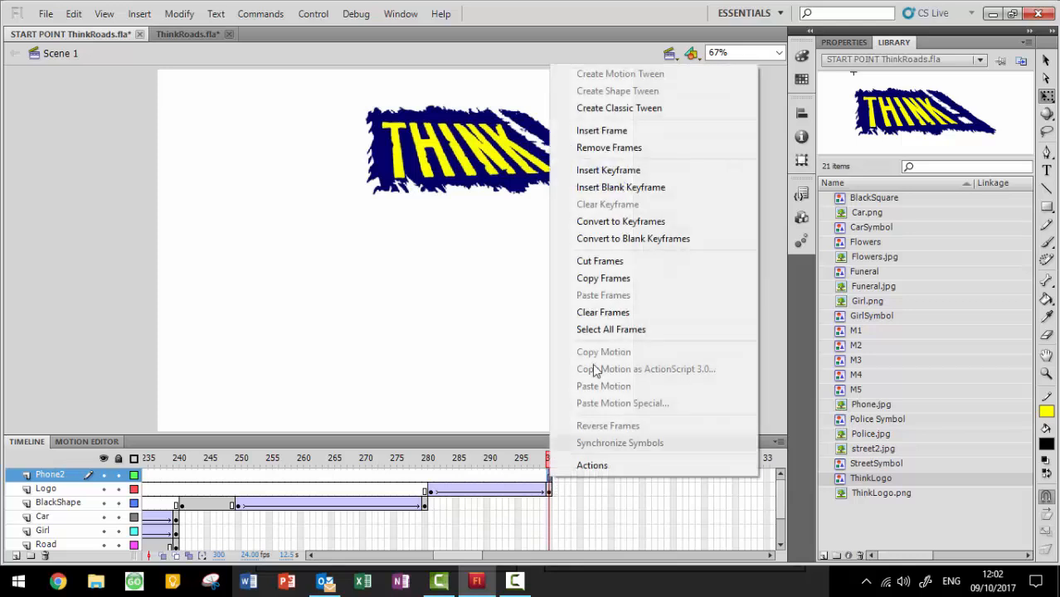
{"action": "left_click", "coordinate": [606, 170]}
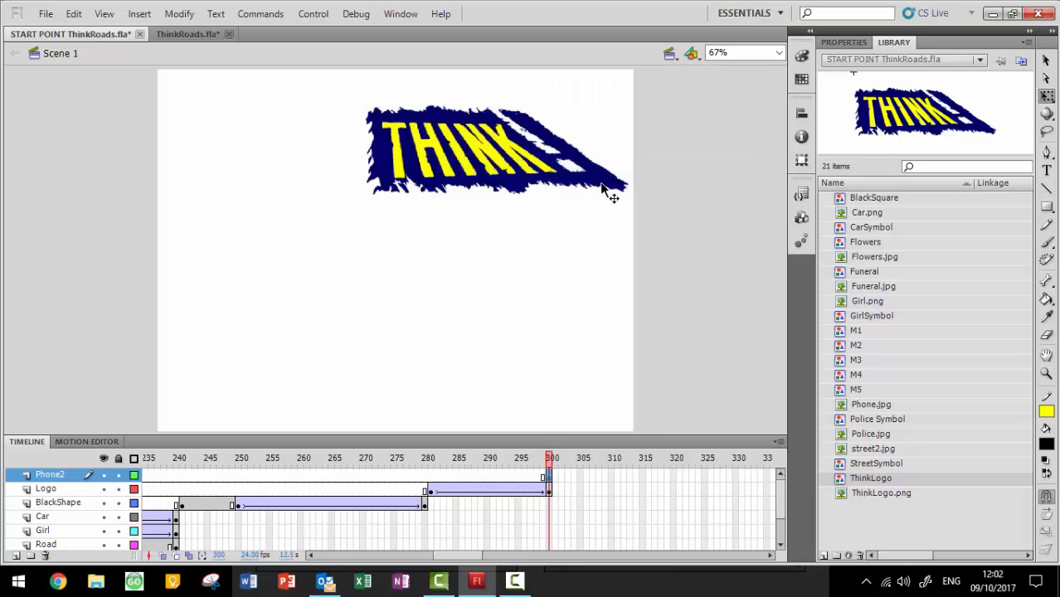
{"action": "left_click", "coordinate": [890, 405]}
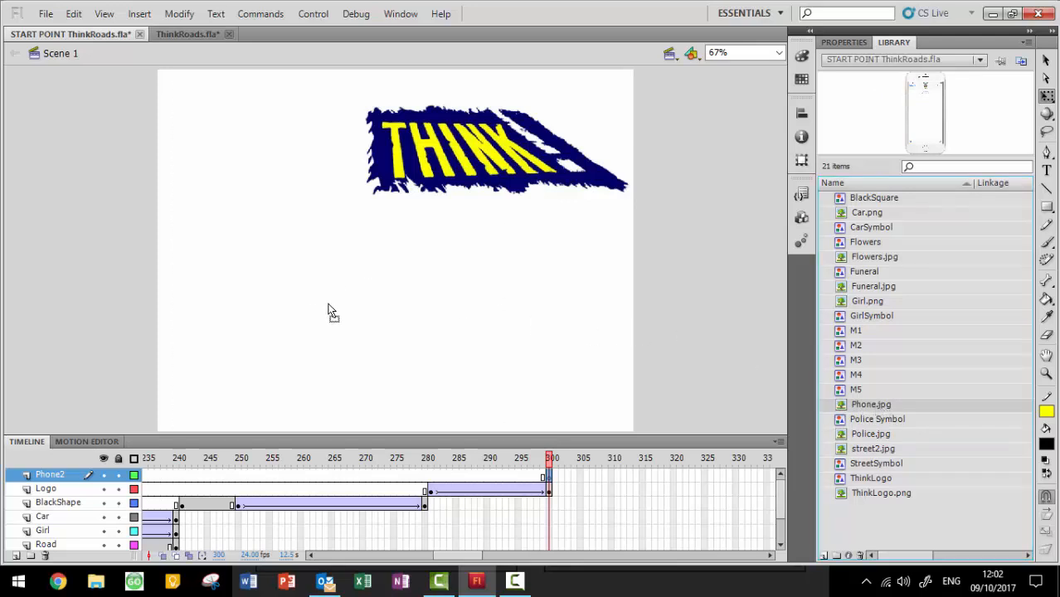
{"action": "left_click_drag", "start_coordinate": [327, 303], "coordinate": [320, 332]}
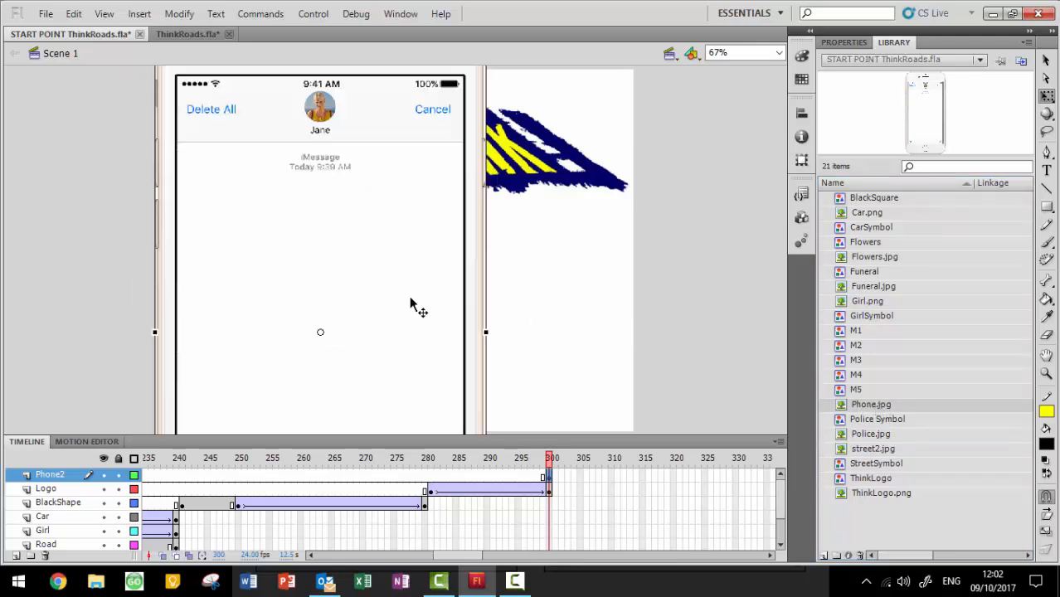
Scale the phone image down to fit within the stage's height and position it to the left of the THINK! logo
{"action": "left_click", "coordinate": [1048, 97]}
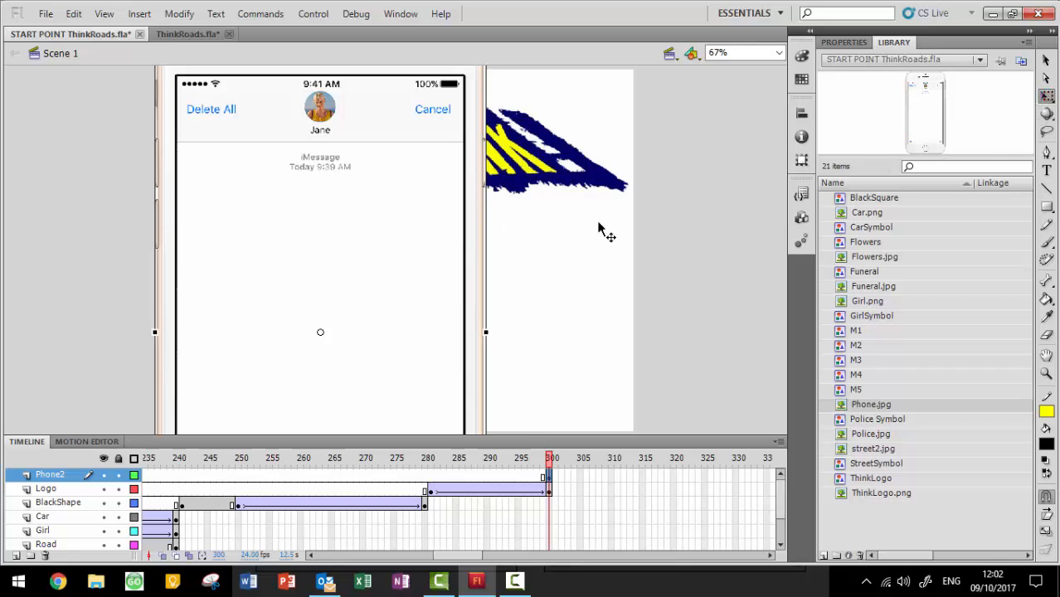
{"action": "left_click", "coordinate": [779, 52]}
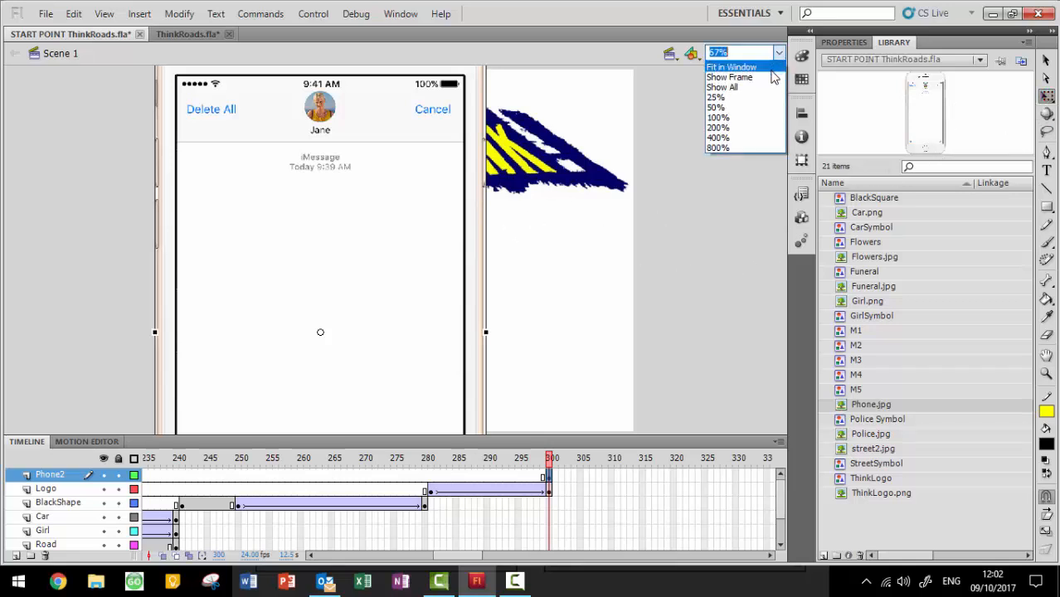
{"action": "left_click", "coordinate": [768, 87]}
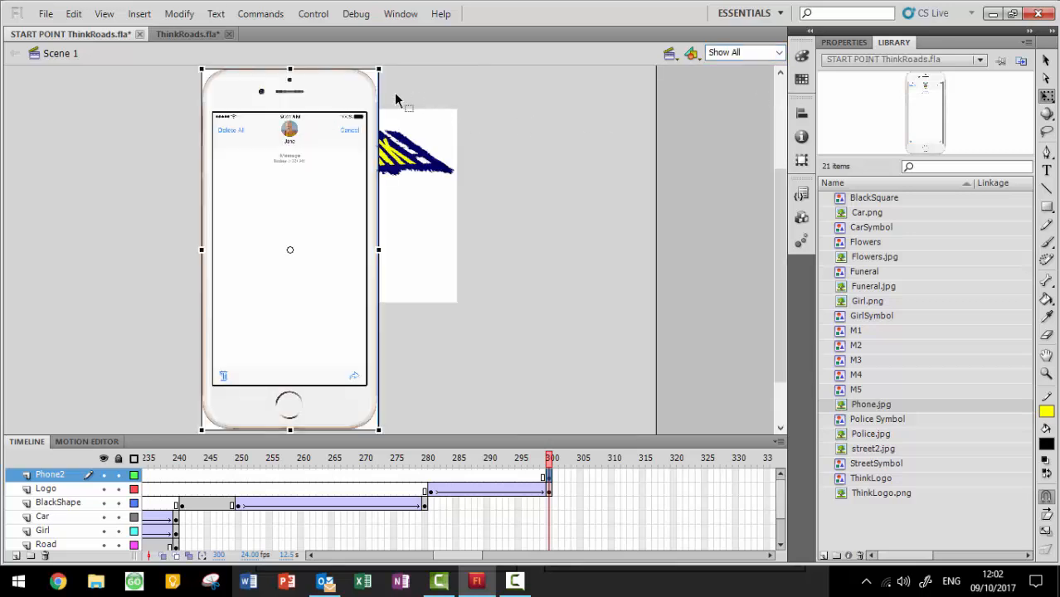
{"action": "left_click_drag", "start_coordinate": [379, 70], "coordinate": [331, 134]}
{"action": "left_click_drag", "start_coordinate": [269, 201], "coordinate": [272, 189]}
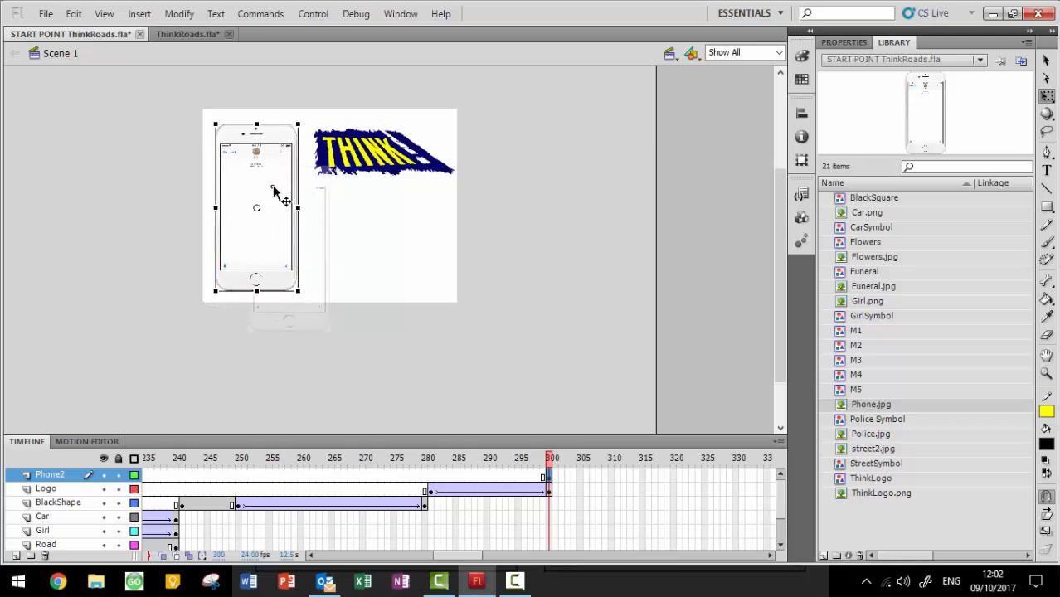
Insert keyframes at frame 380 of the Phone2 and Logo layers to extend the phone and the THINK! logo
{"action": "left_click", "coordinate": [779, 53]}
{"action": "left_click", "coordinate": [770, 72]}
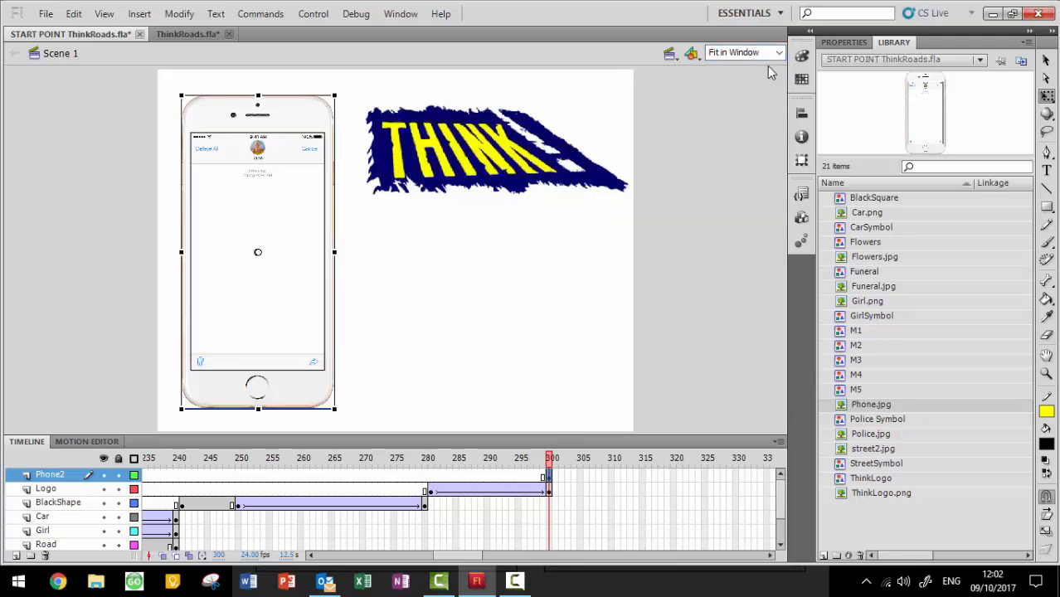
{"action": "left_click", "coordinate": [708, 235]}
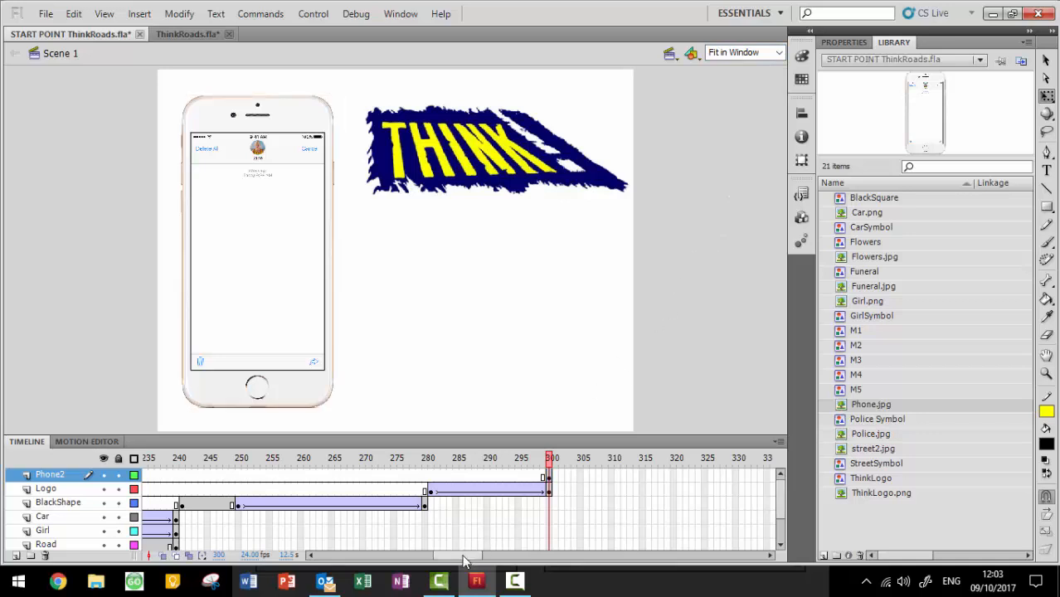
{"action": "left_click_drag", "start_coordinate": [465, 561], "coordinate": [494, 559]}
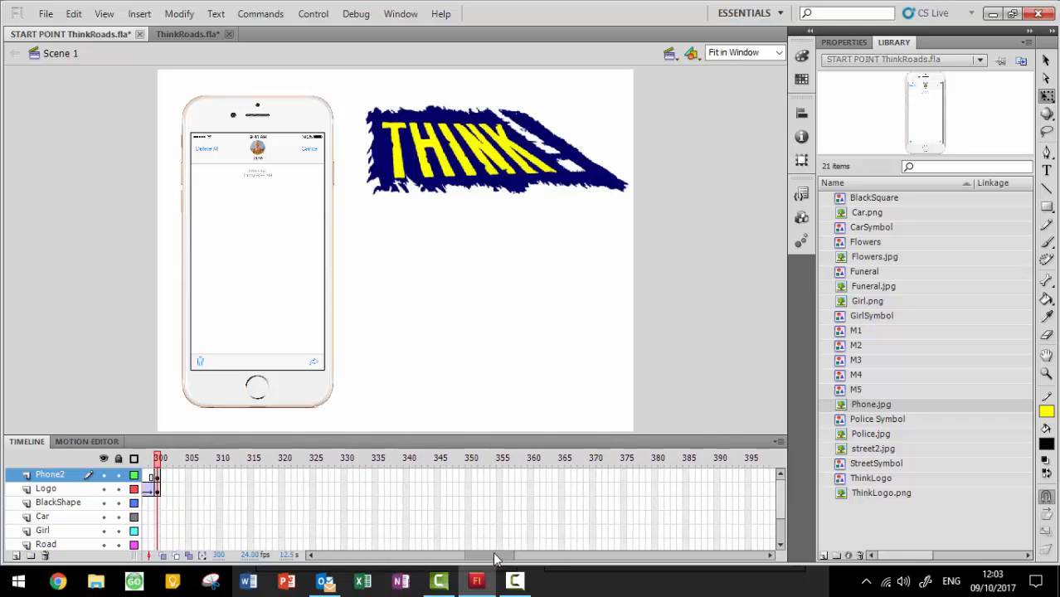
{"action": "right_click", "coordinate": [656, 477]}
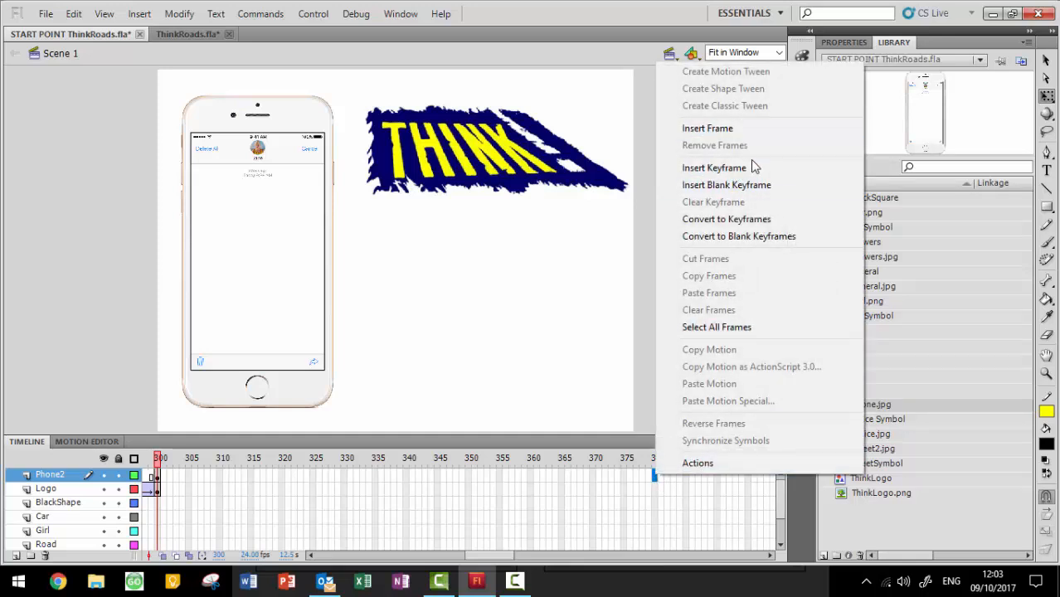
{"action": "left_click", "coordinate": [755, 167]}
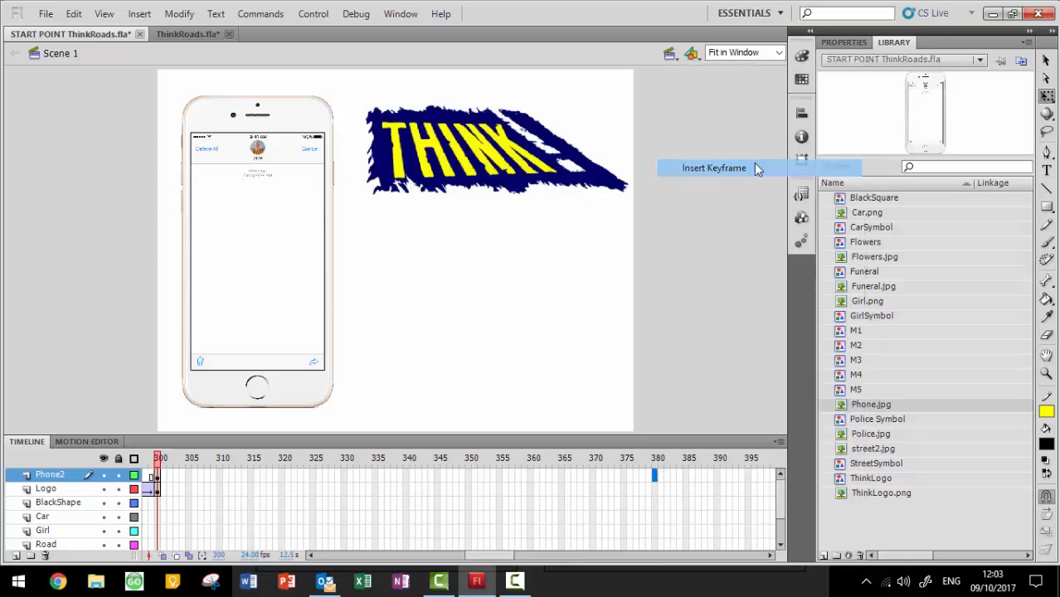
{"action": "left_click", "coordinate": [655, 490]}
{"action": "right_click", "coordinate": [654, 490]}
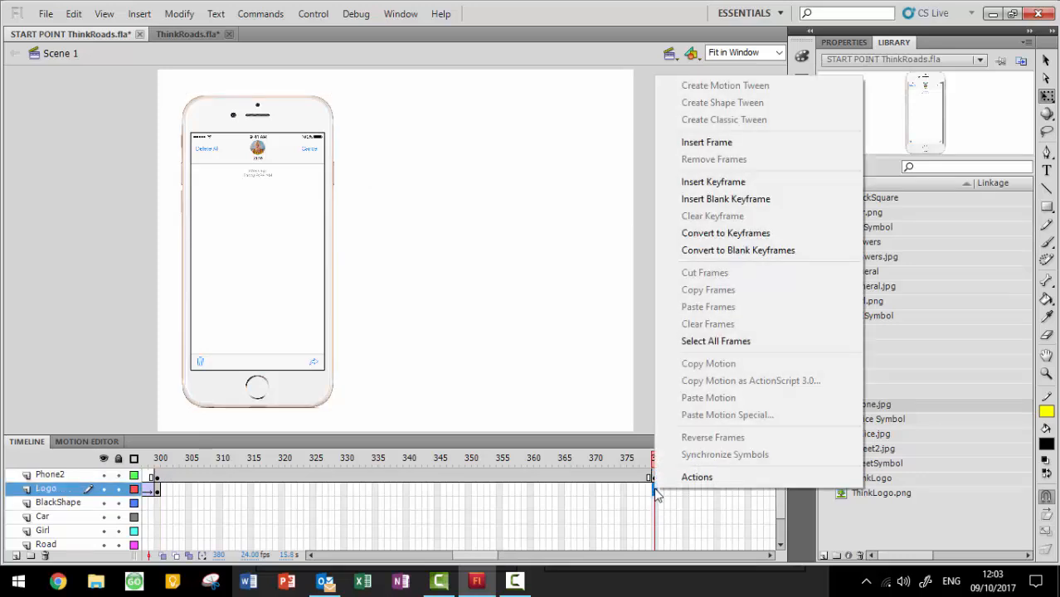
{"action": "left_click", "coordinate": [714, 182]}
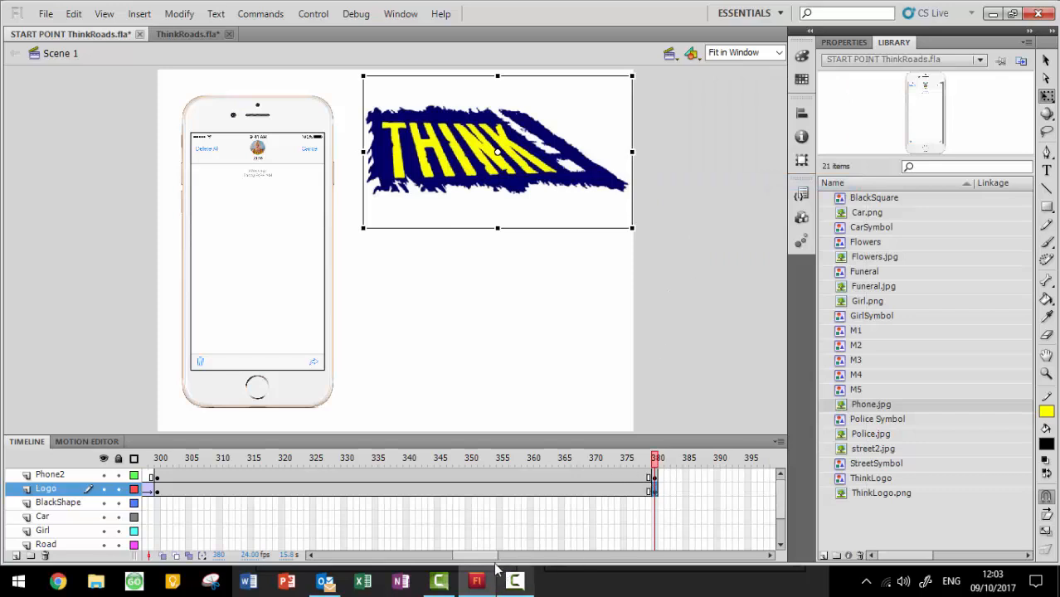
Insert a new layer above the Phone2 layer and name it Messages2
{"action": "left_click_drag", "start_coordinate": [491, 557], "coordinate": [478, 563]}
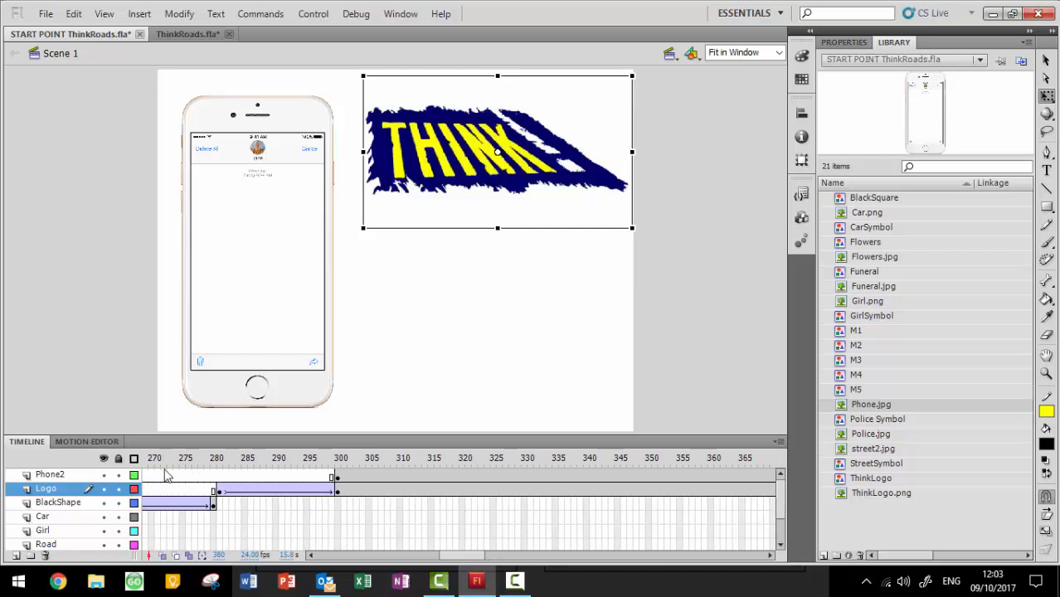
{"action": "left_click", "coordinate": [58, 476]}
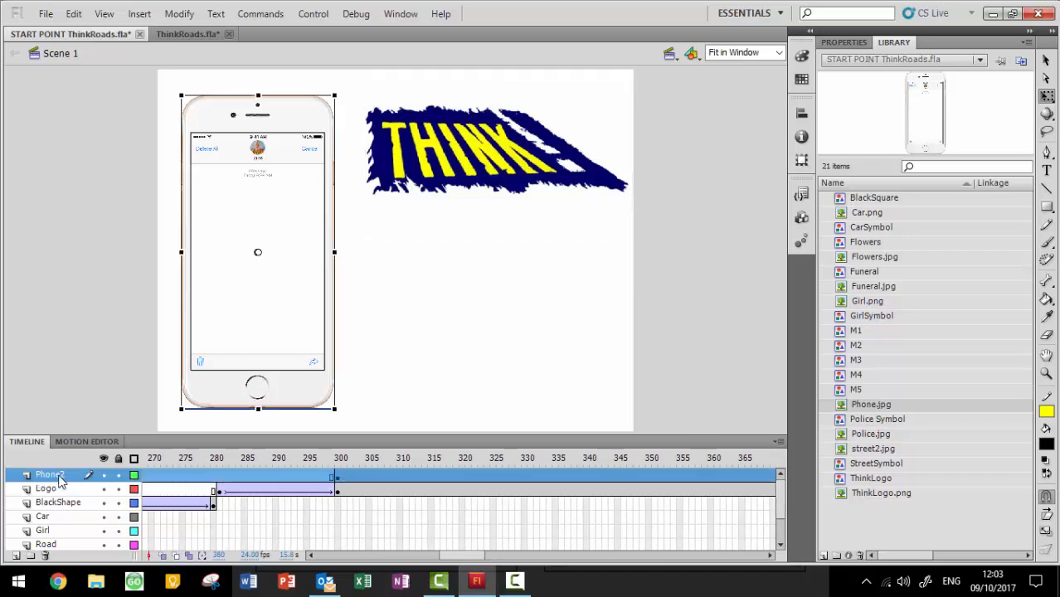
{"action": "right_click", "coordinate": [55, 477]}
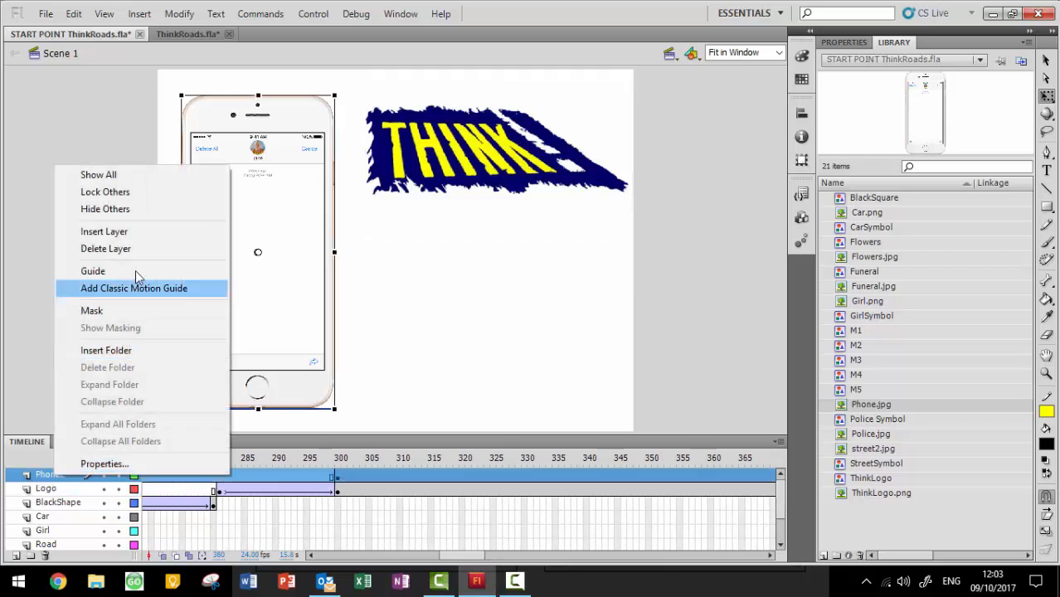
{"action": "left_click", "coordinate": [104, 232]}
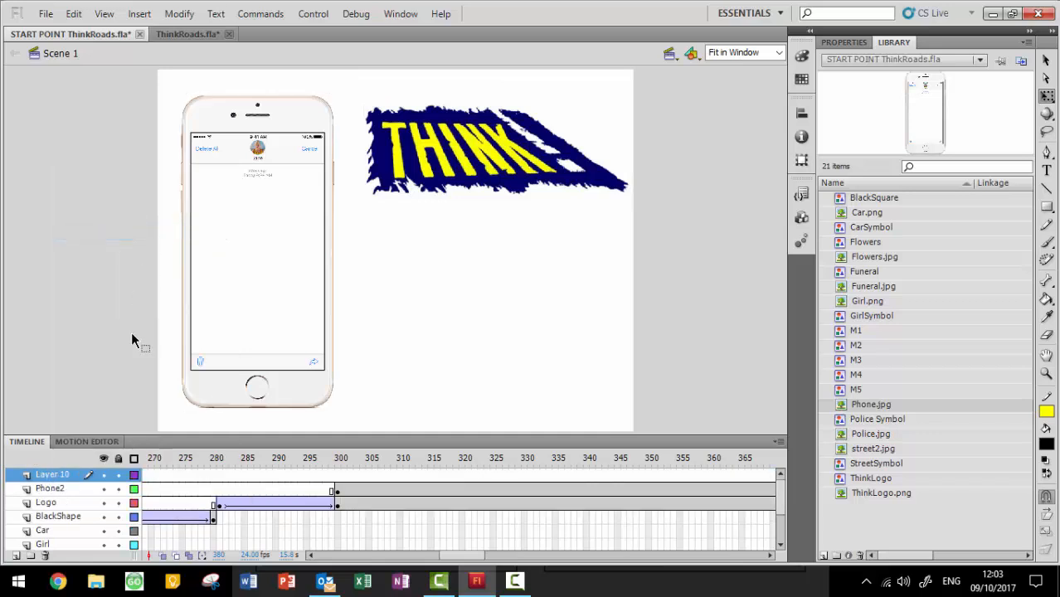
{"action": "double_click", "coordinate": [55, 477]}
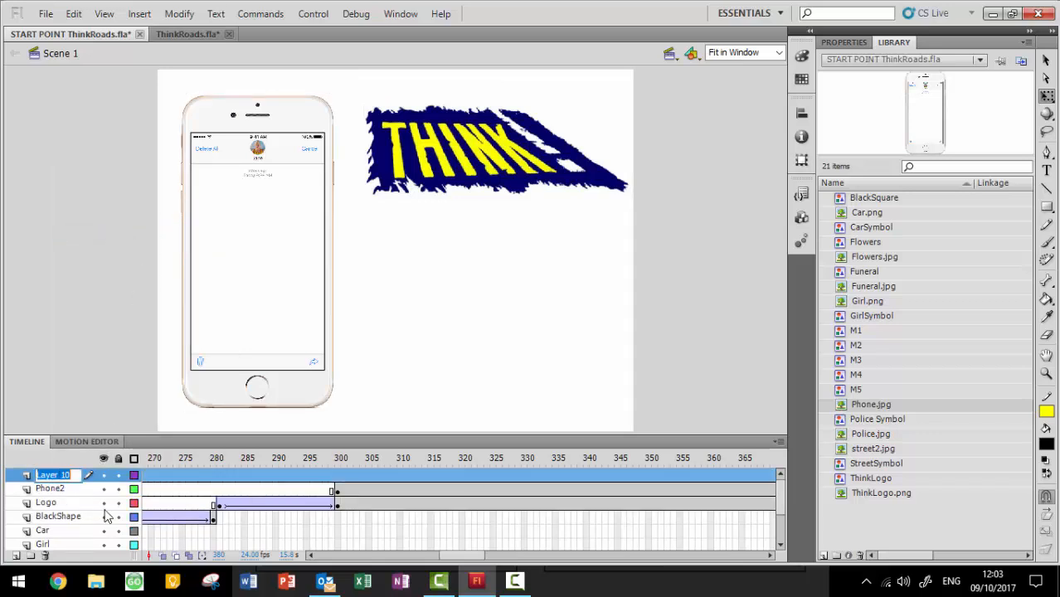
{"action": "type", "text": "Messages2"}
{"action": "key", "text": "Return"}
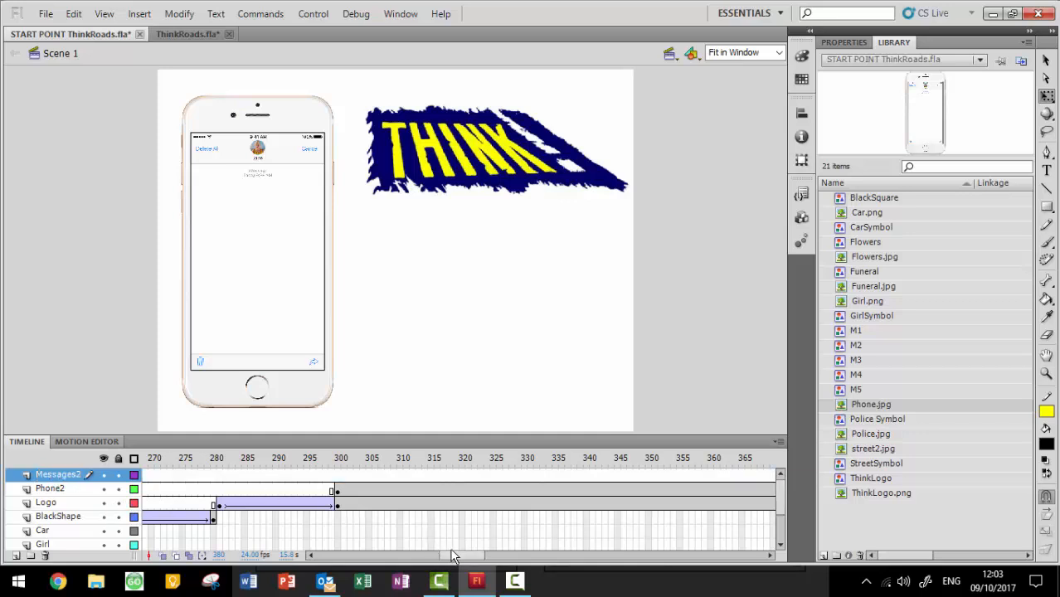
Insert a keyframe at frame 311 of the Messages2 layer and place the M4 message near the top of the phone's screen
{"action": "left_click_drag", "start_coordinate": [451, 544], "coordinate": [463, 561]}
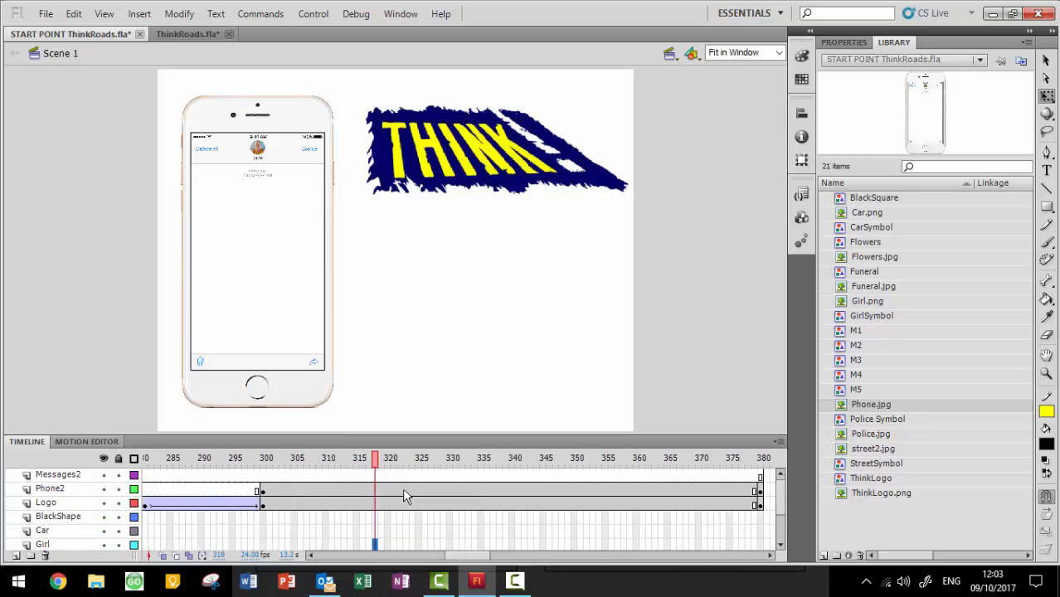
{"action": "left_click", "coordinate": [390, 476]}
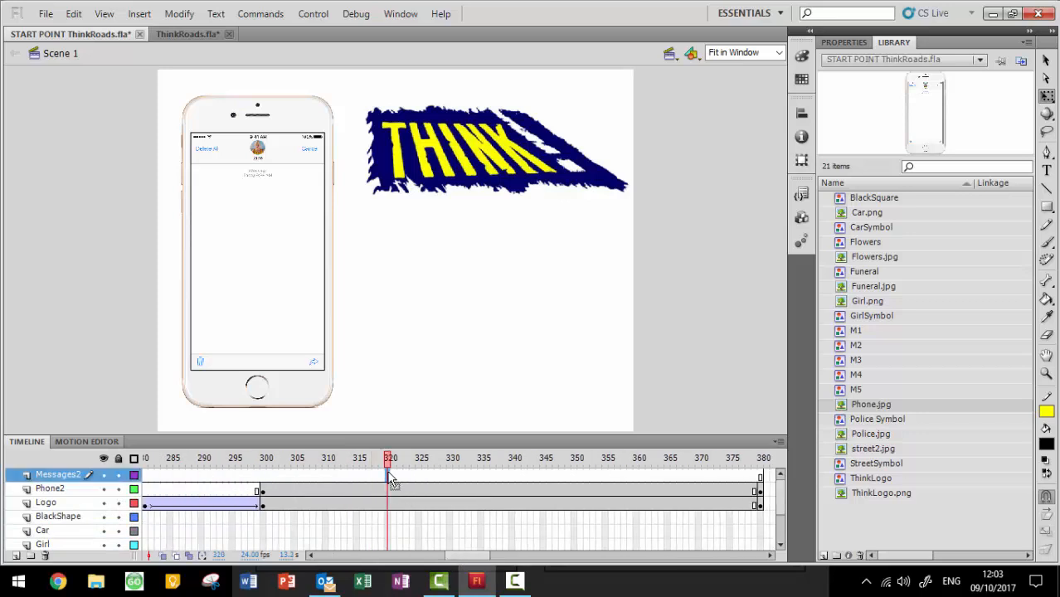
{"action": "left_click", "coordinate": [331, 477]}
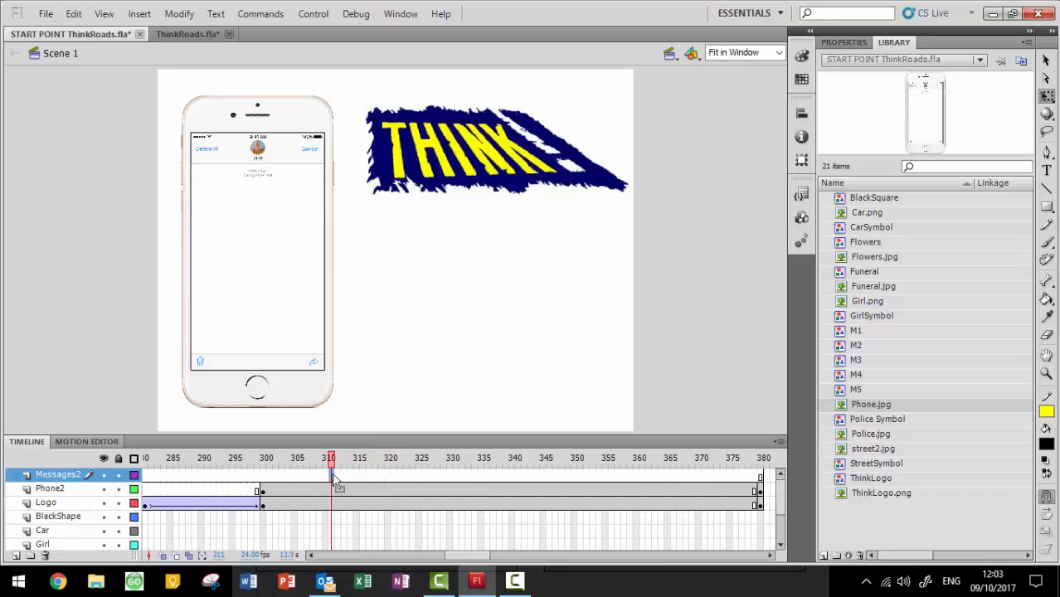
{"action": "right_click", "coordinate": [332, 476]}
{"action": "left_click", "coordinate": [477, 175]}
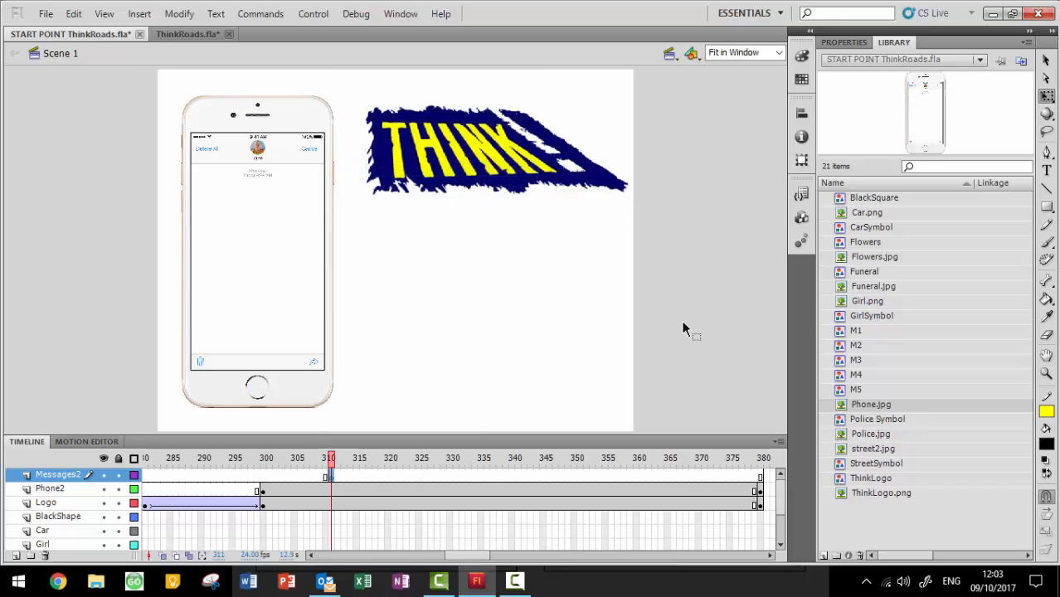
{"action": "left_click", "coordinate": [859, 379]}
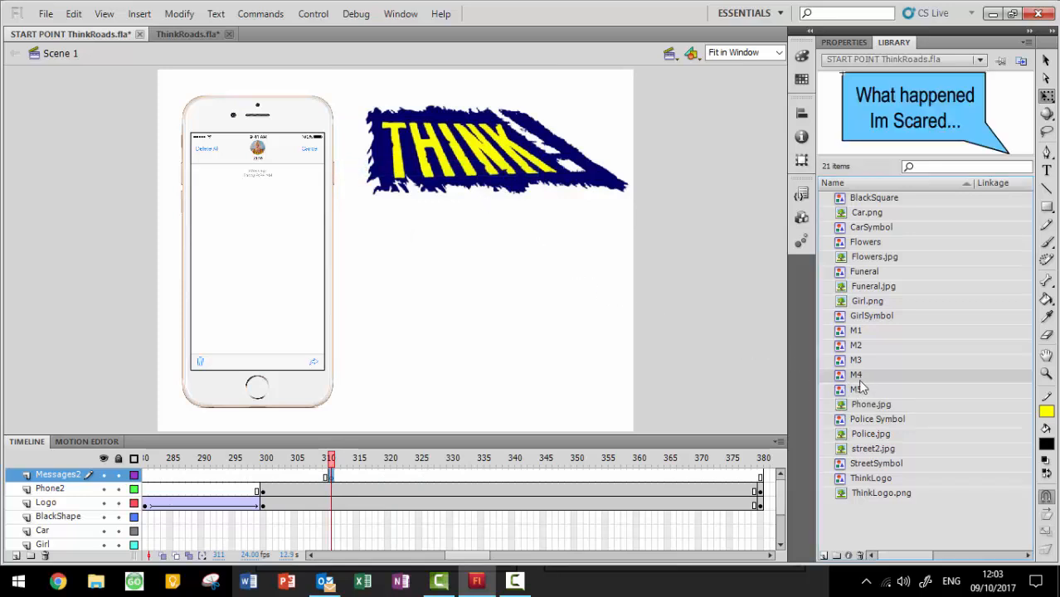
{"action": "left_click_drag", "start_coordinate": [877, 381], "coordinate": [235, 207]}
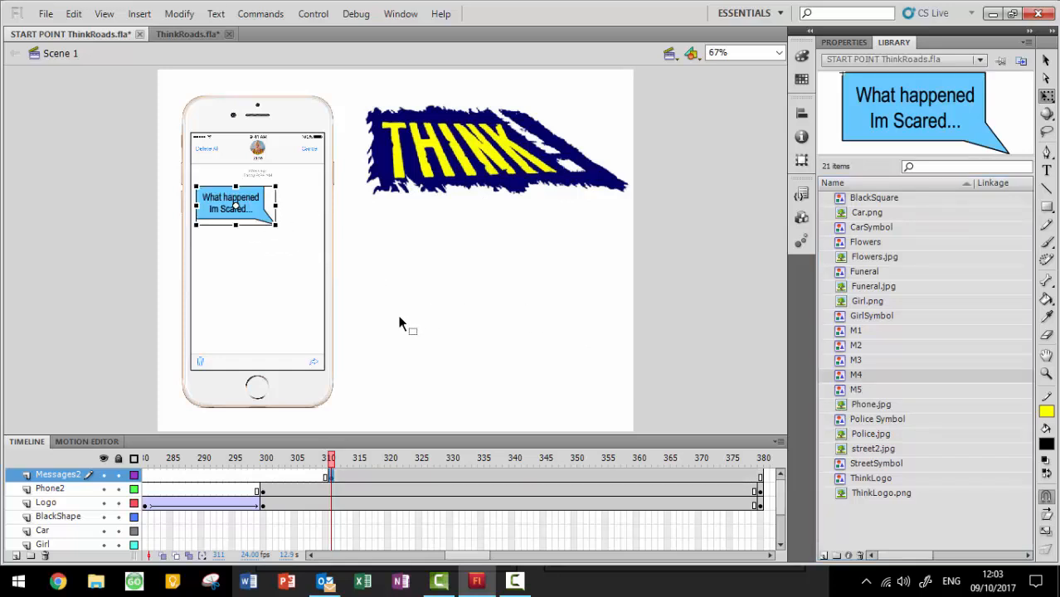
Insert a keyframe at frame 346 of the Messages2 layer and place the M5 message below the first message on the phone
{"action": "left_click", "coordinate": [548, 479]}
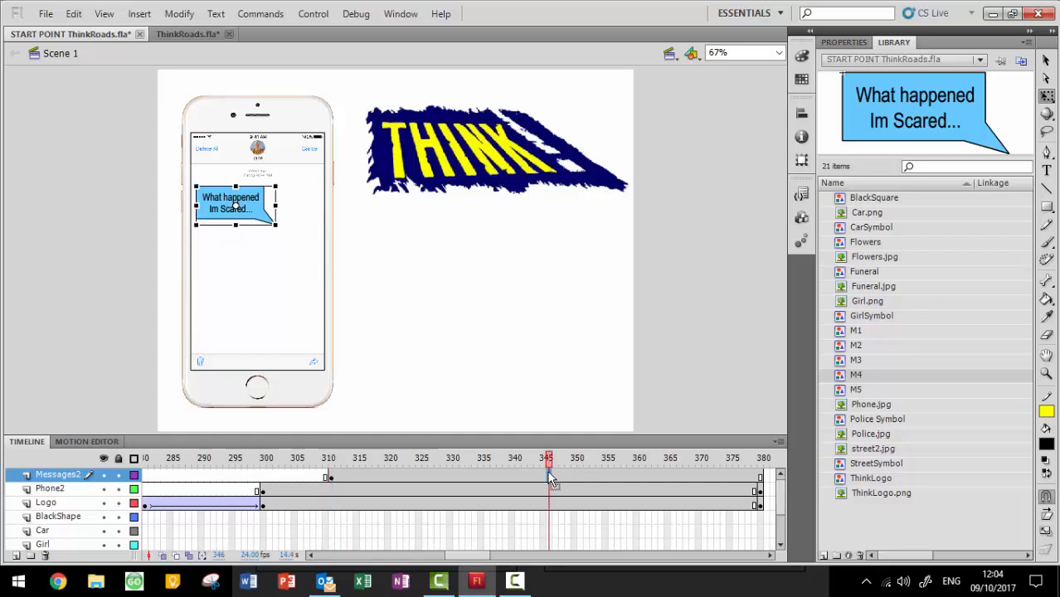
{"action": "right_click", "coordinate": [549, 479]}
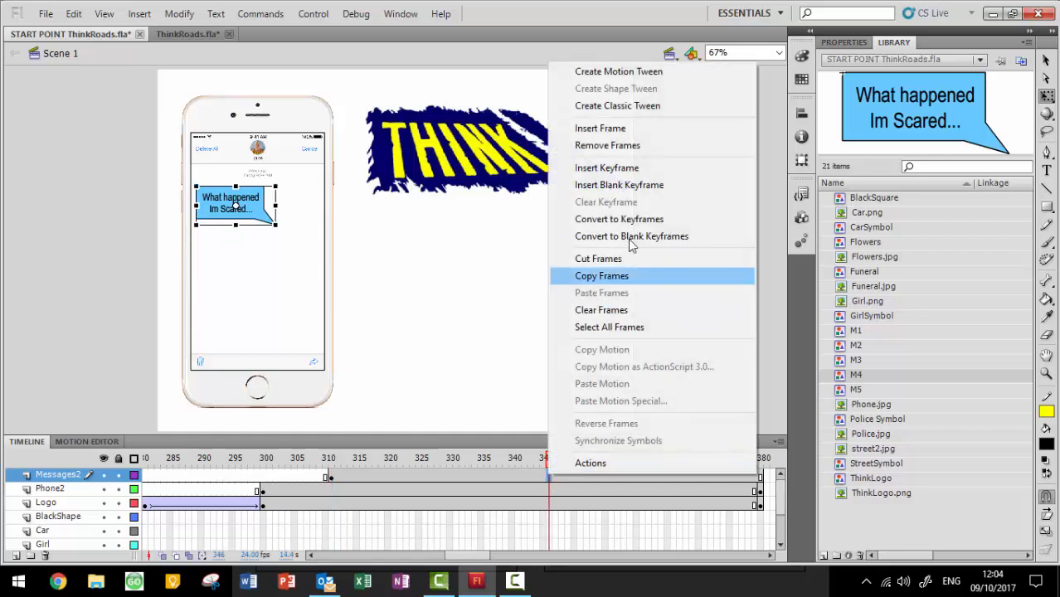
{"action": "left_click", "coordinate": [646, 172]}
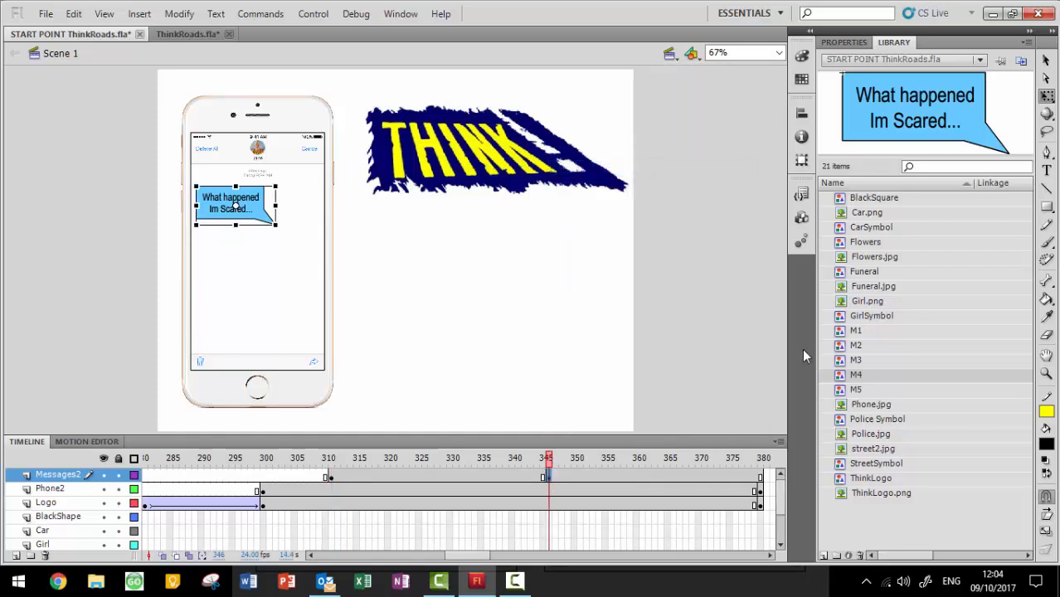
{"action": "left_click", "coordinate": [861, 391]}
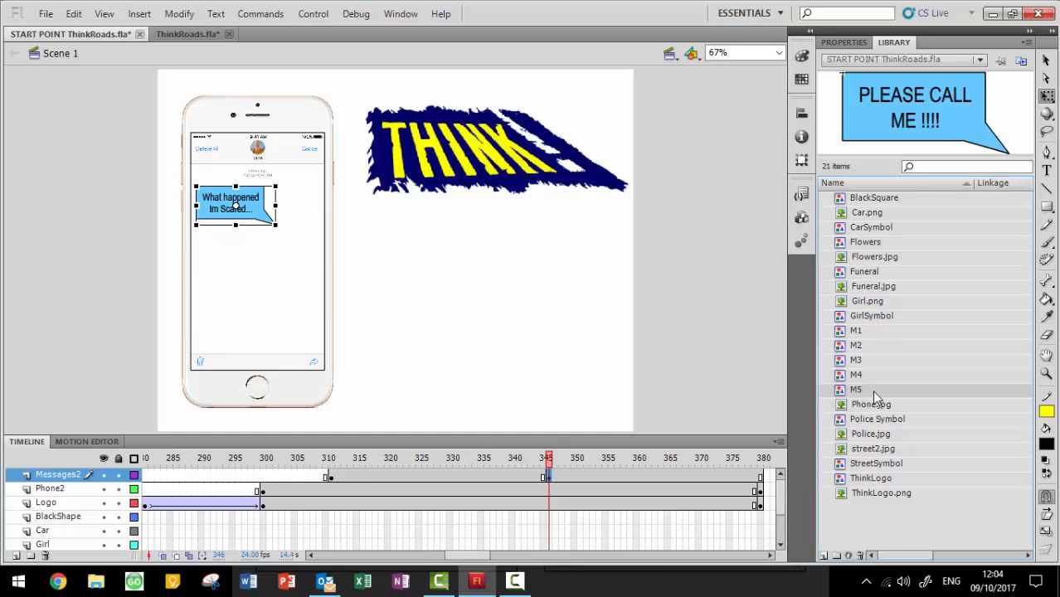
{"action": "left_click_drag", "start_coordinate": [876, 397], "coordinate": [237, 266]}
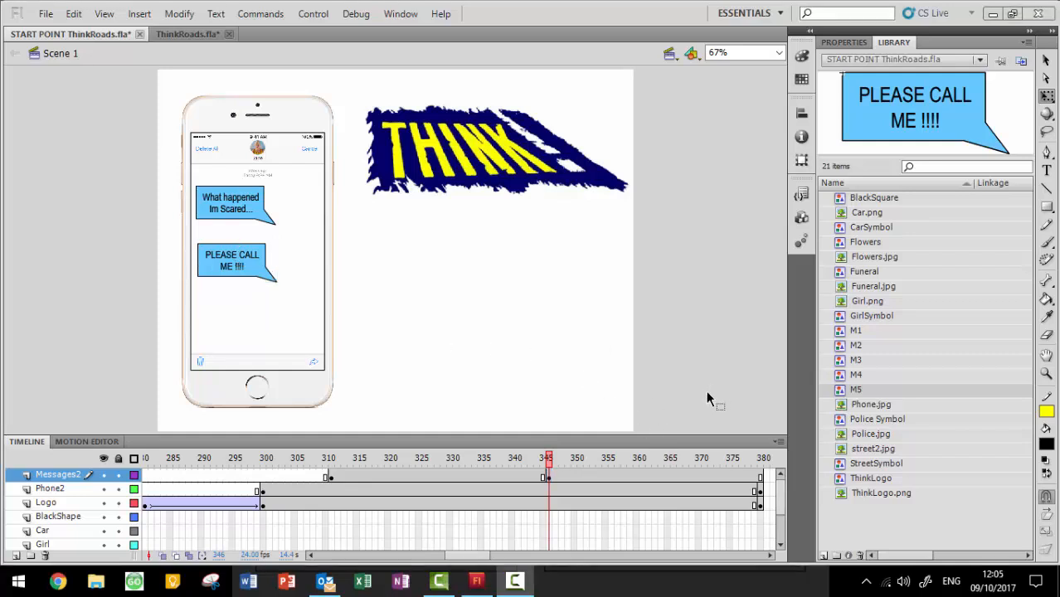
Insert a new layer above the Messages2 layer and name it Police
{"action": "right_click", "coordinate": [54, 478]}
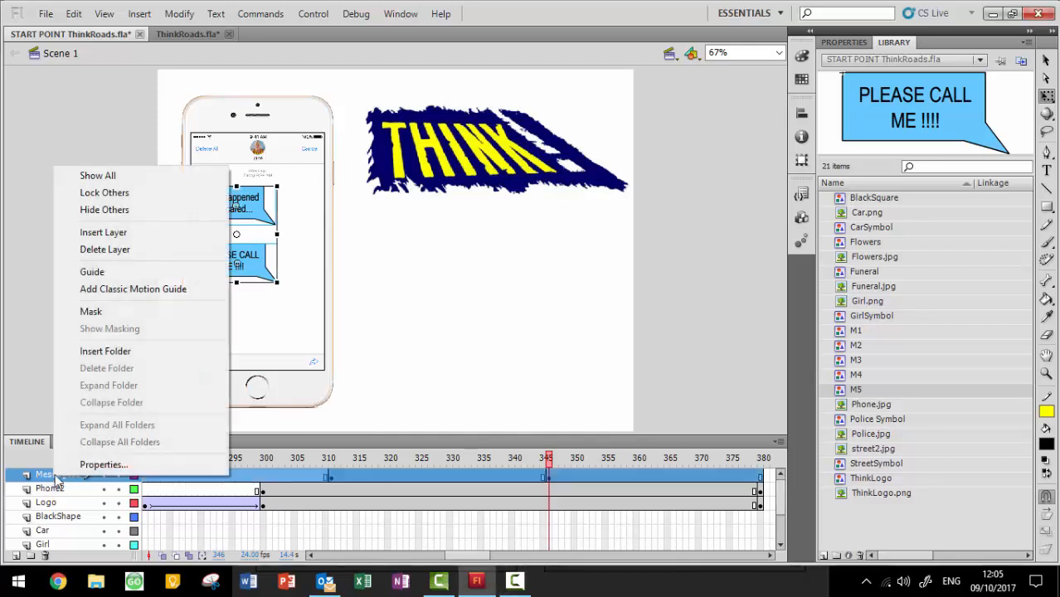
{"action": "left_click", "coordinate": [195, 233]}
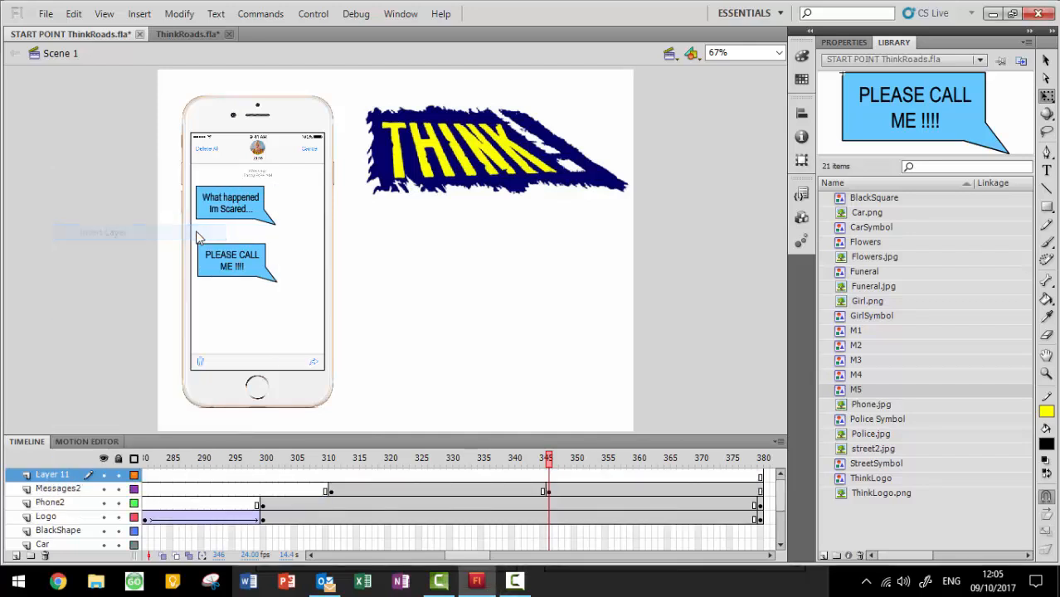
{"action": "double_click", "coordinate": [50, 475]}
{"action": "type", "text": "Police"}
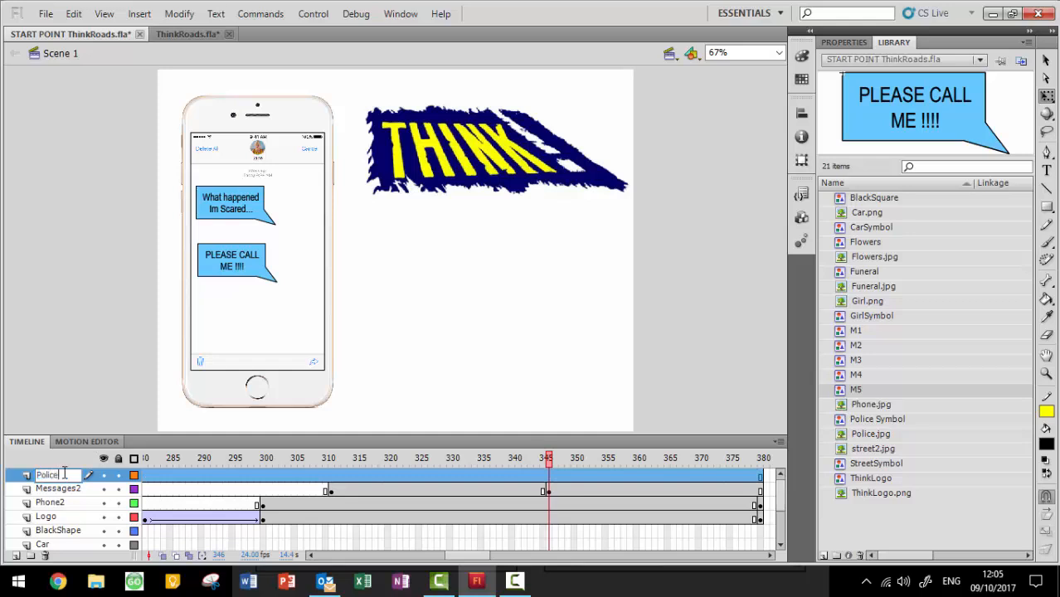
{"action": "key", "text": "Return"}
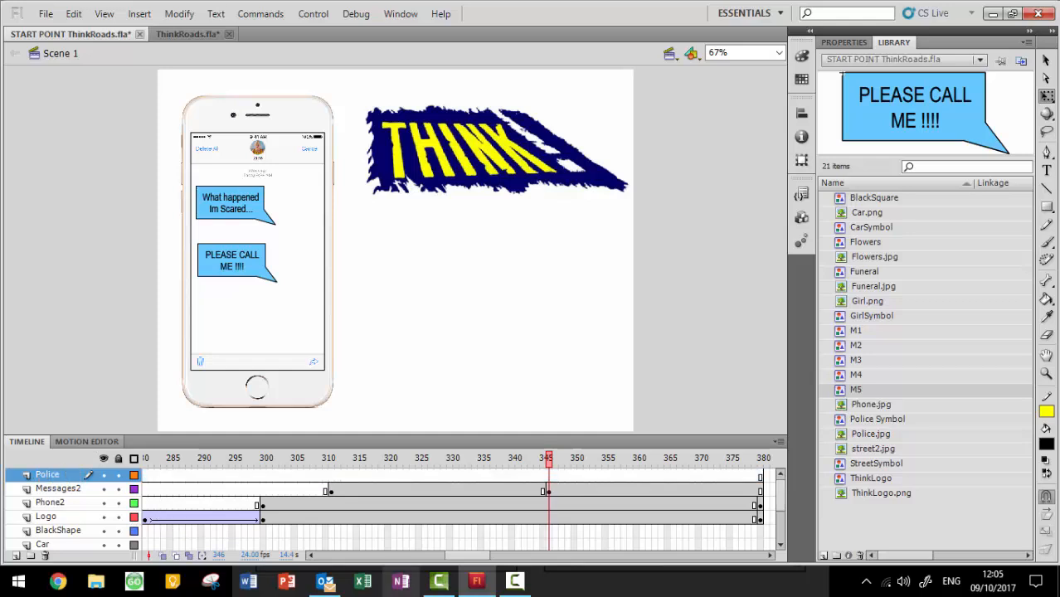
Insert a keyframe at frame 381 of the Police layer and place Police Symbol from the library in the middle of the stage
{"action": "left_click", "coordinate": [770, 556]}
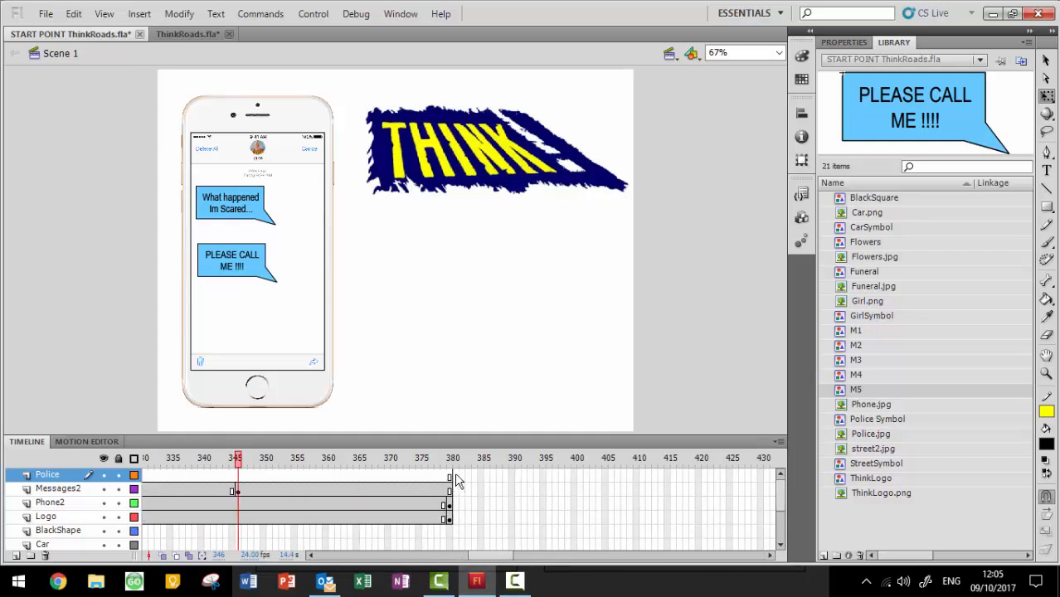
{"action": "left_click", "coordinate": [454, 477]}
{"action": "right_click", "coordinate": [455, 481]}
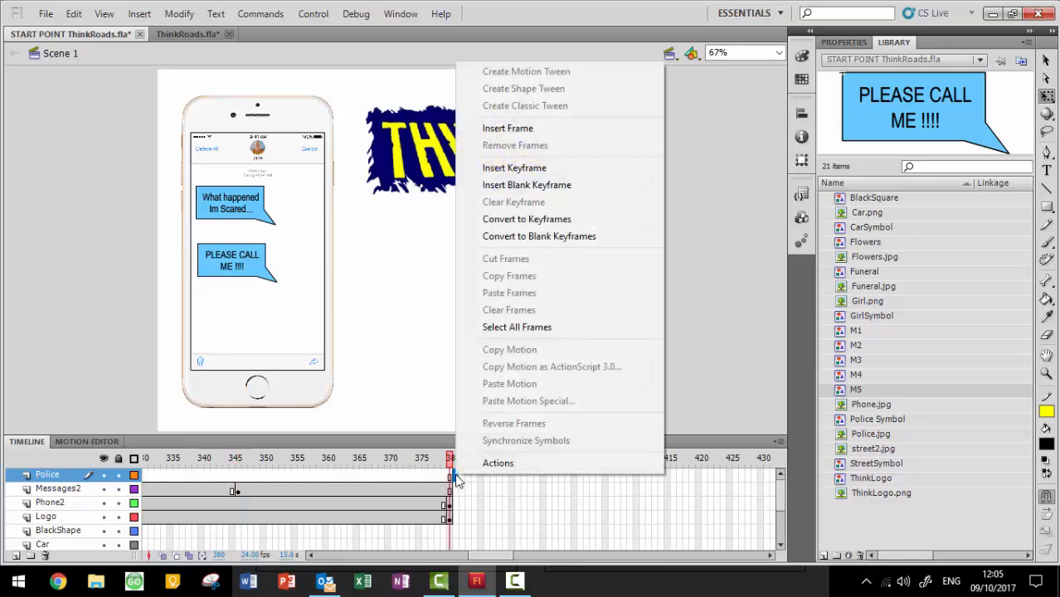
{"action": "left_click", "coordinate": [624, 171]}
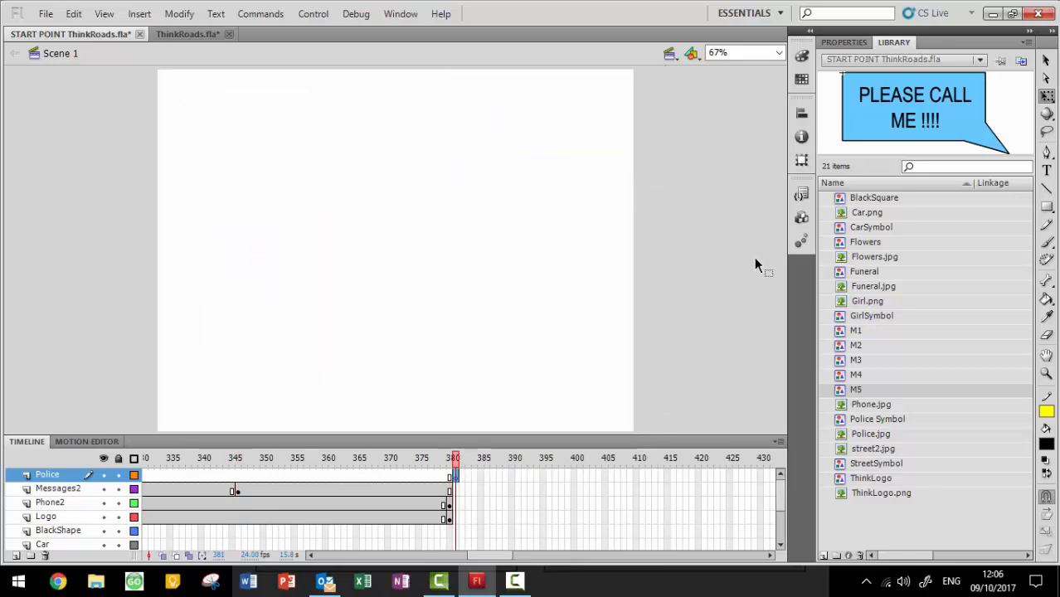
{"action": "left_click", "coordinate": [879, 420]}
{"action": "left_click_drag", "start_coordinate": [863, 420], "coordinate": [397, 258]}
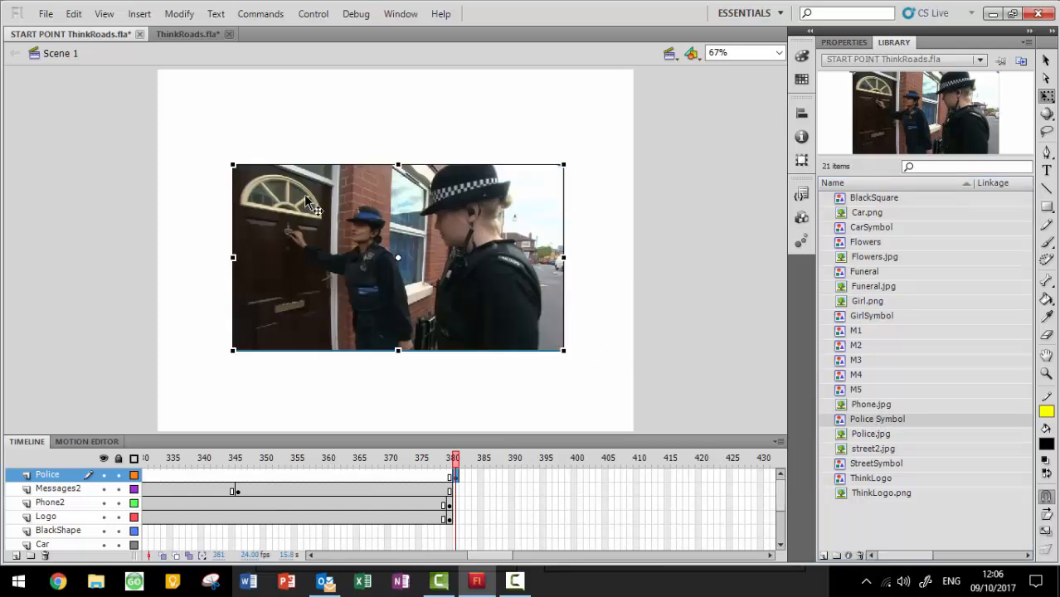
Enlarge the police image to nearly the stage's full width, centre it, and insert a keyframe at frame 390 of the Police layer
{"action": "left_click_drag", "start_coordinate": [231, 164], "coordinate": [165, 128]}
{"action": "left_click_drag", "start_coordinate": [381, 229], "coordinate": [377, 228]}
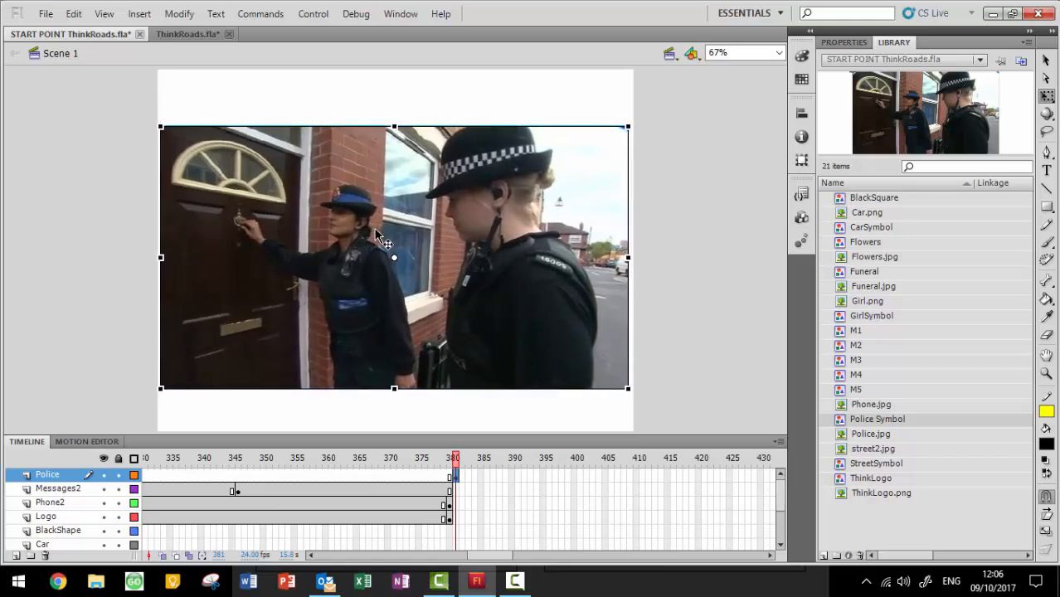
{"action": "right_click", "coordinate": [511, 478]}
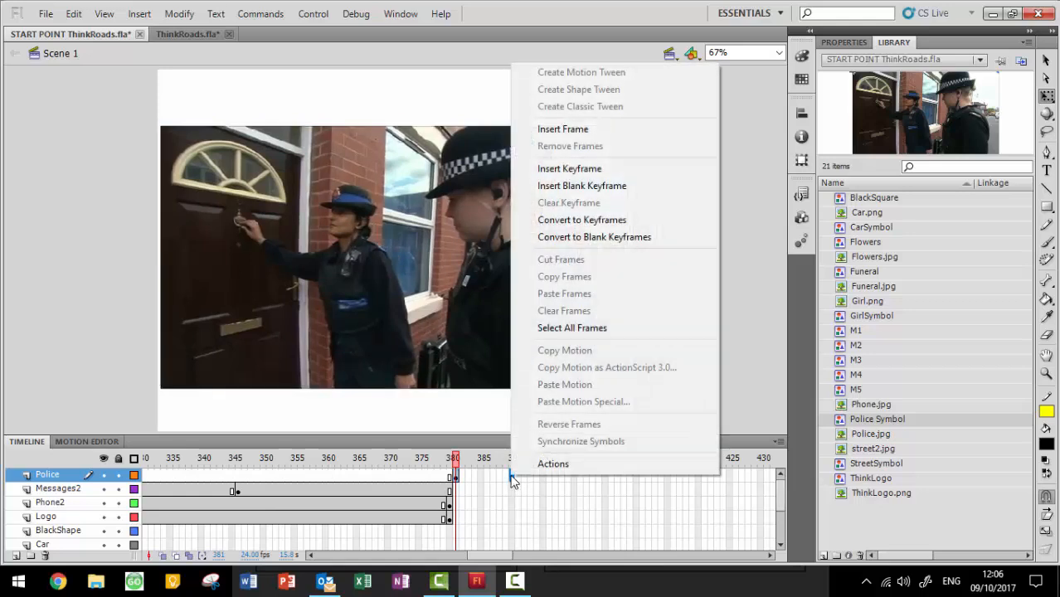
{"action": "left_click", "coordinate": [652, 172]}
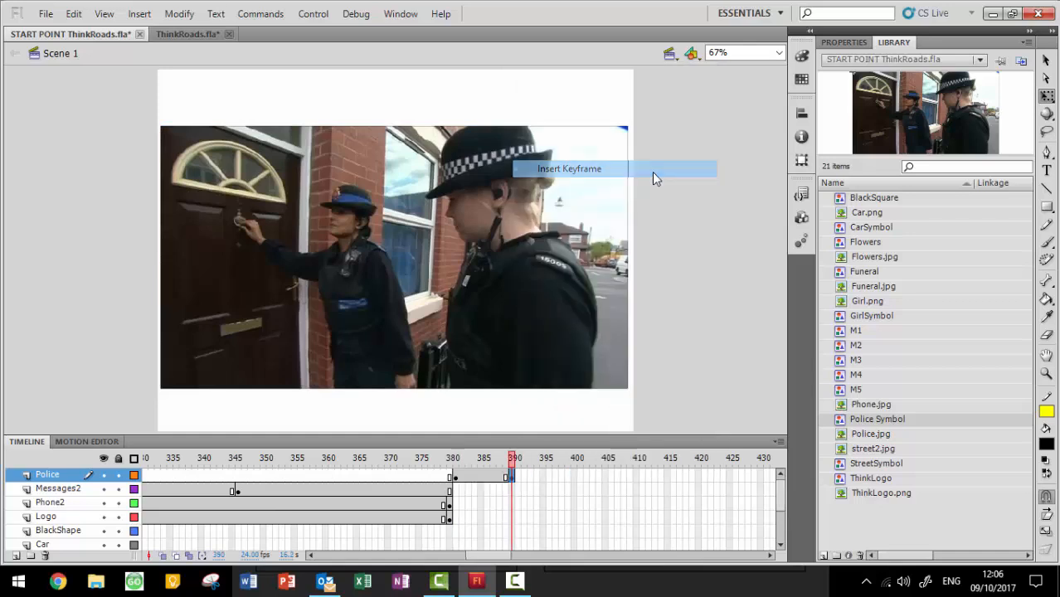
Insert keyframes at frames 410 and 417 of the Police layer
{"action": "right_click", "coordinate": [636, 478]}
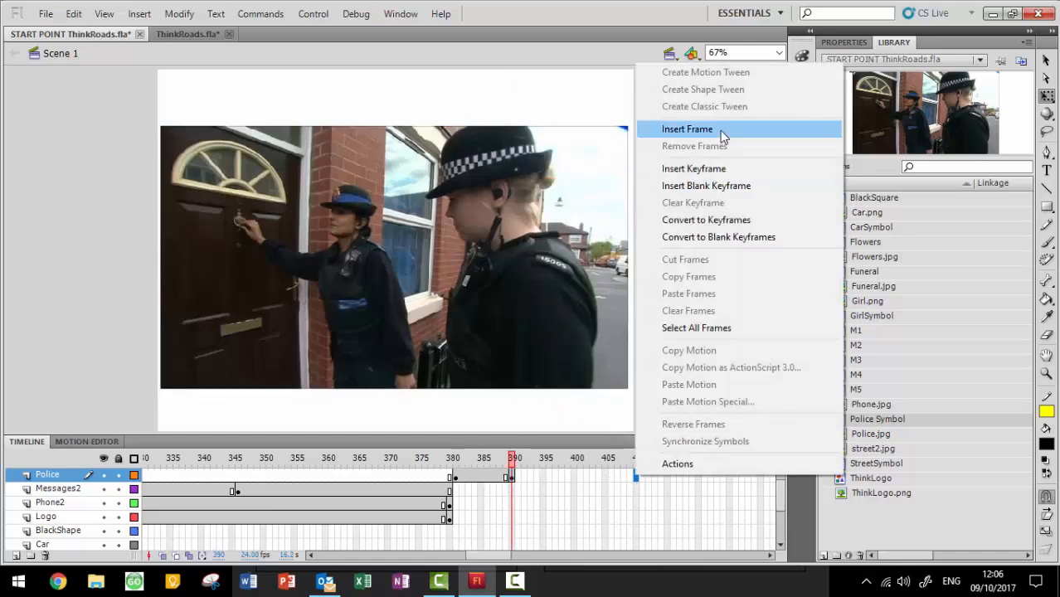
{"action": "left_click", "coordinate": [721, 171]}
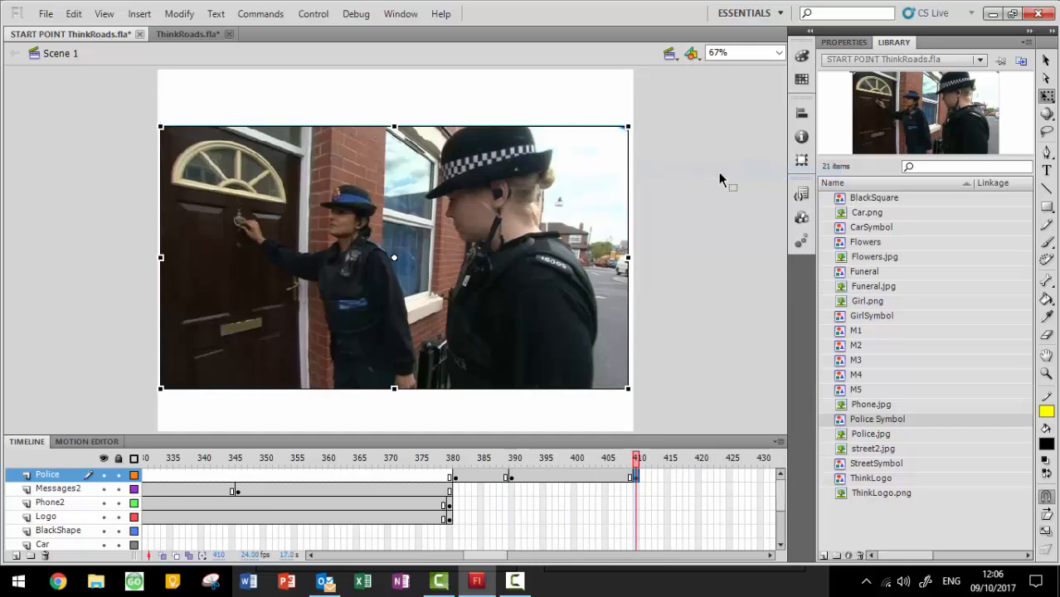
{"action": "right_click", "coordinate": [686, 479]}
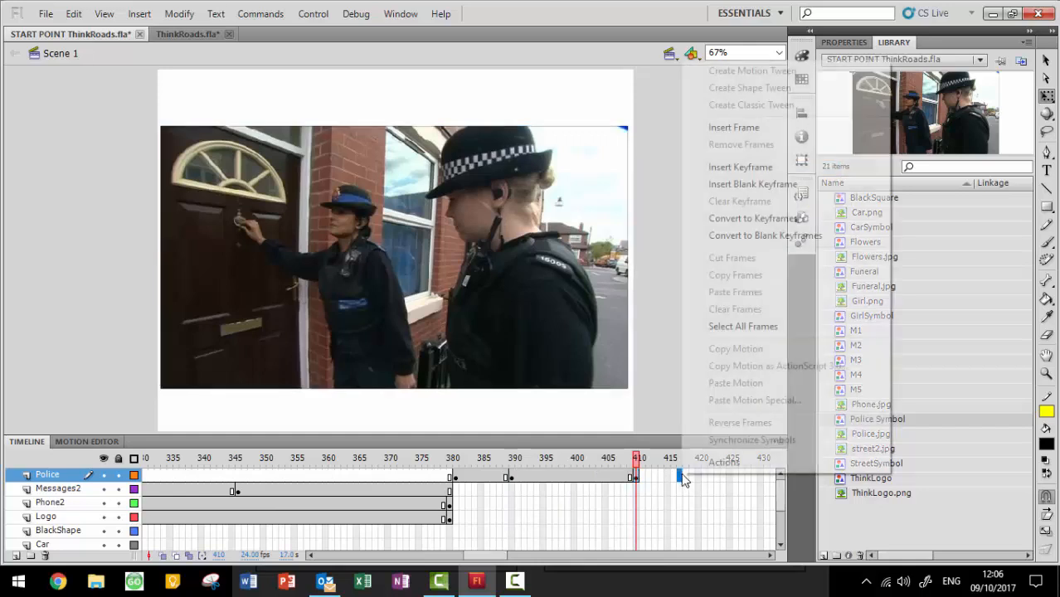
{"action": "left_click", "coordinate": [741, 170]}
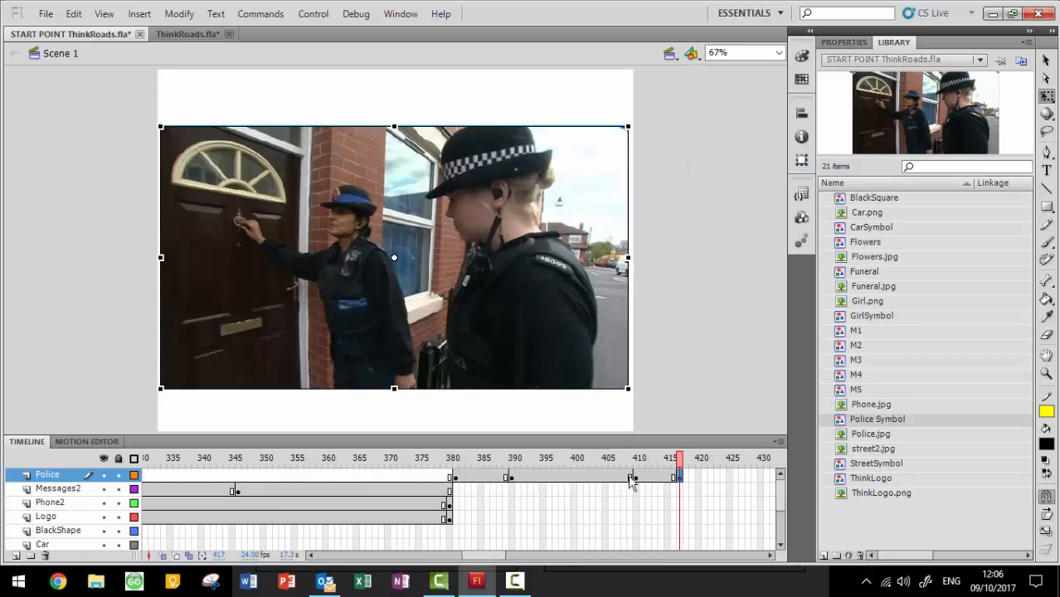
Set the police image's colour effect to Alpha 0% at frame 381 of the Police layer
{"action": "left_click", "coordinate": [457, 479]}
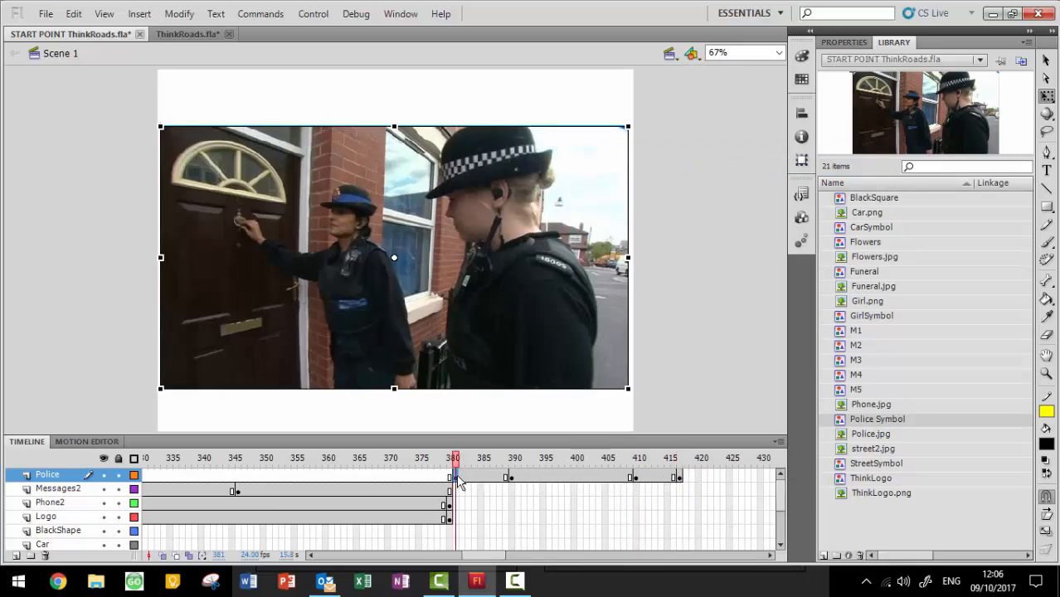
{"action": "left_click", "coordinate": [834, 43]}
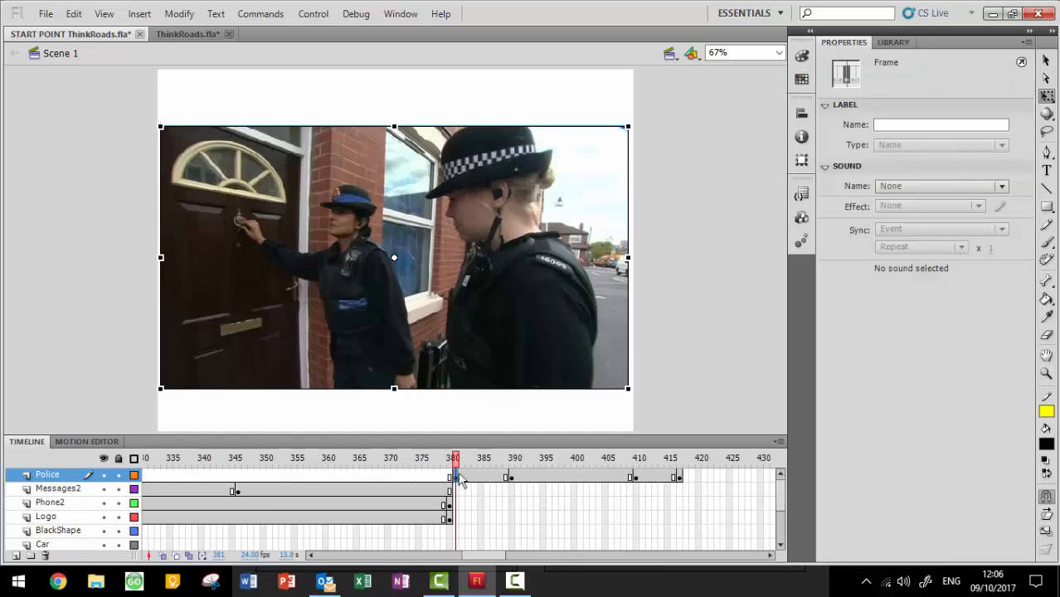
{"action": "left_click", "coordinate": [498, 276]}
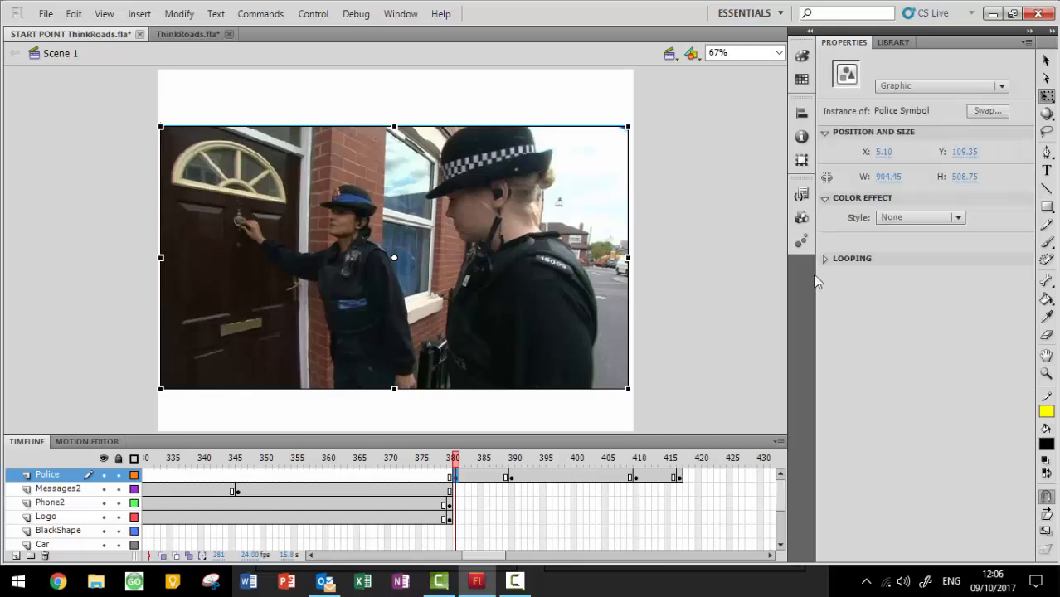
{"action": "left_click", "coordinate": [901, 224]}
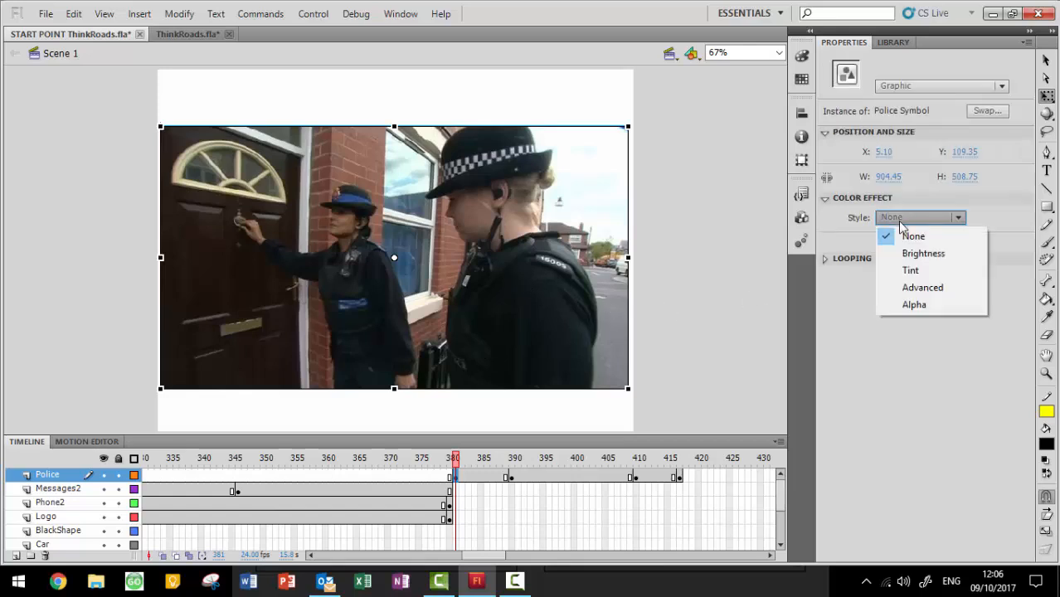
{"action": "left_click", "coordinate": [941, 304]}
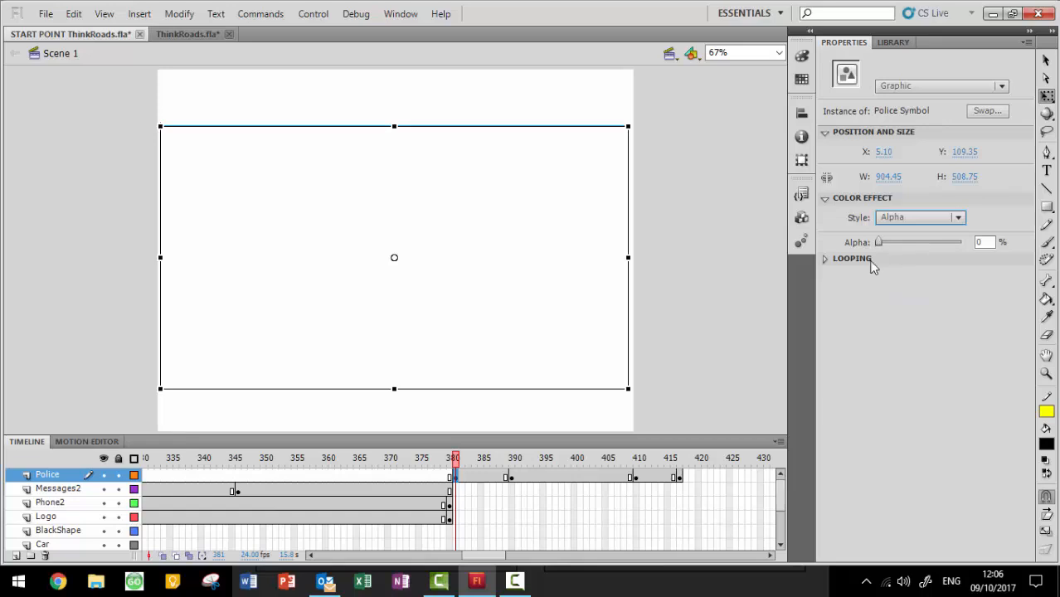
Set the police image's colour effect to Alpha 0% at frame 417 of the Police layer
{"action": "left_click", "coordinate": [680, 479]}
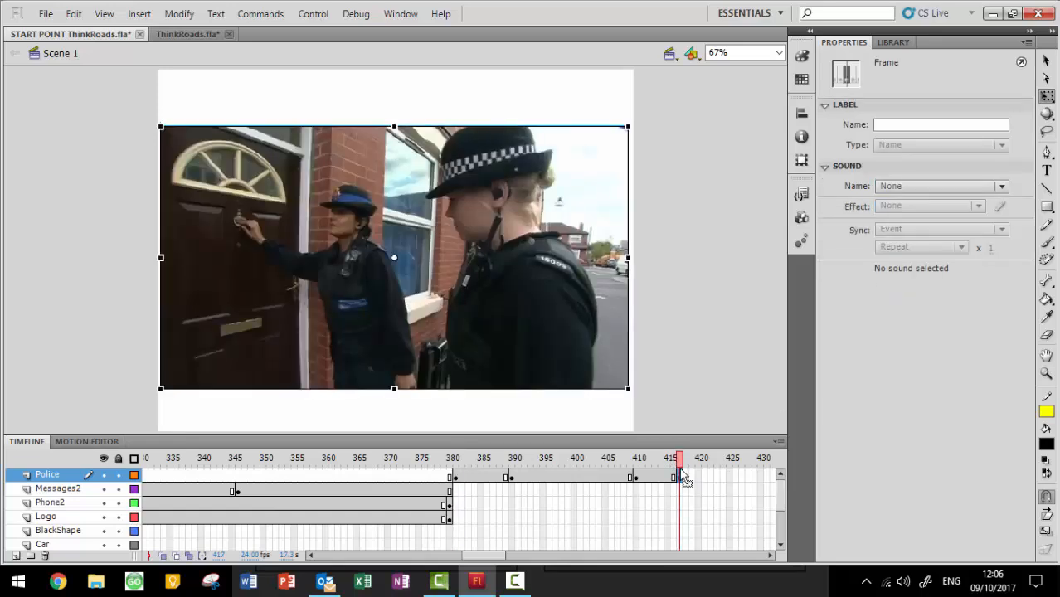
{"action": "left_click", "coordinate": [529, 207]}
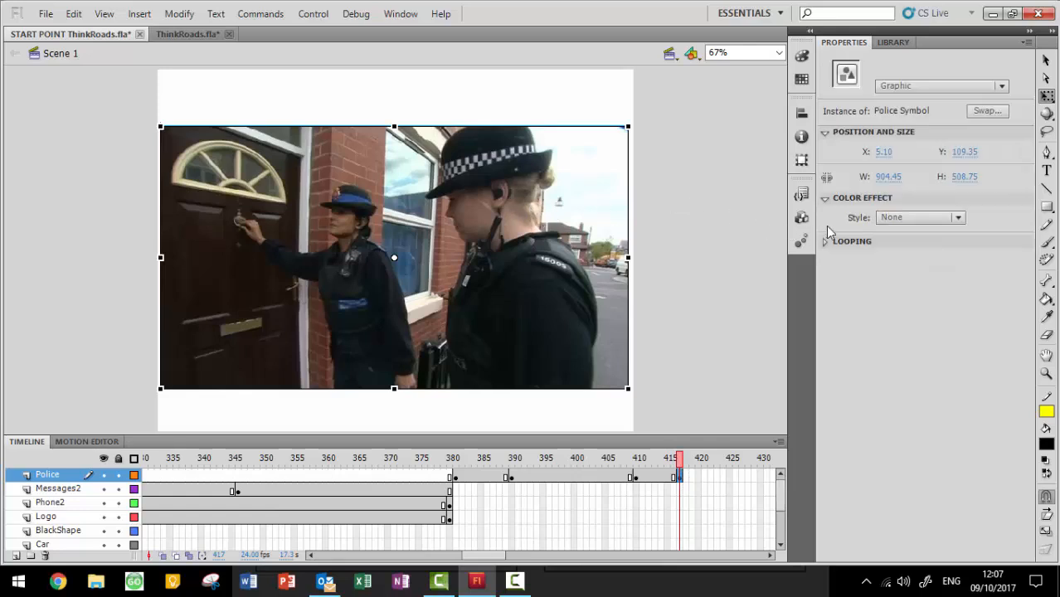
{"action": "left_click", "coordinate": [881, 220]}
{"action": "left_click", "coordinate": [946, 306]}
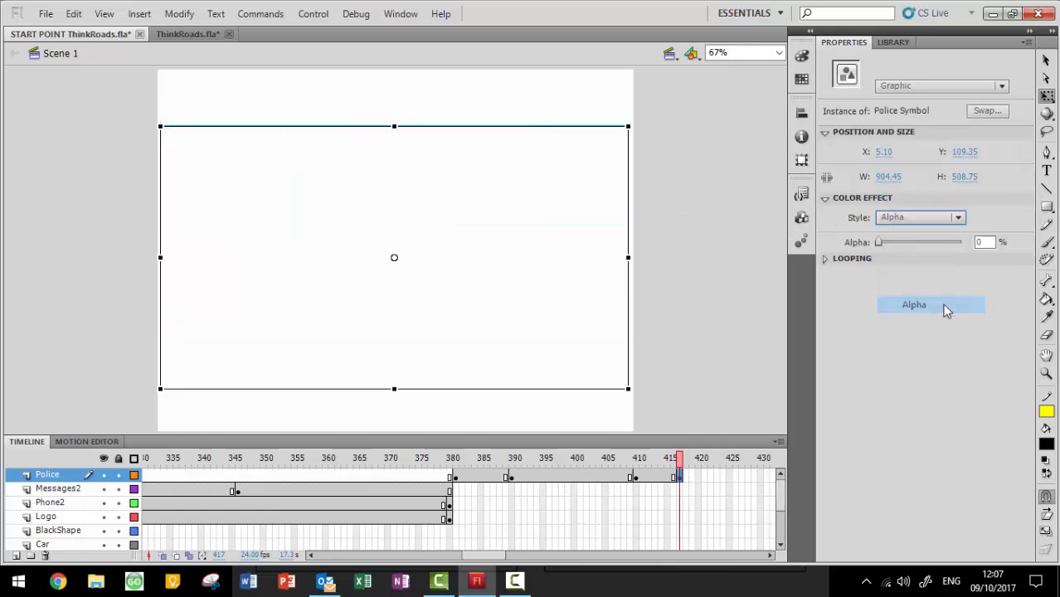
Create classic tweens on the Police layer between frames 381 and 390 and between 410 and 417, and preview the fades
{"action": "right_click", "coordinate": [481, 479]}
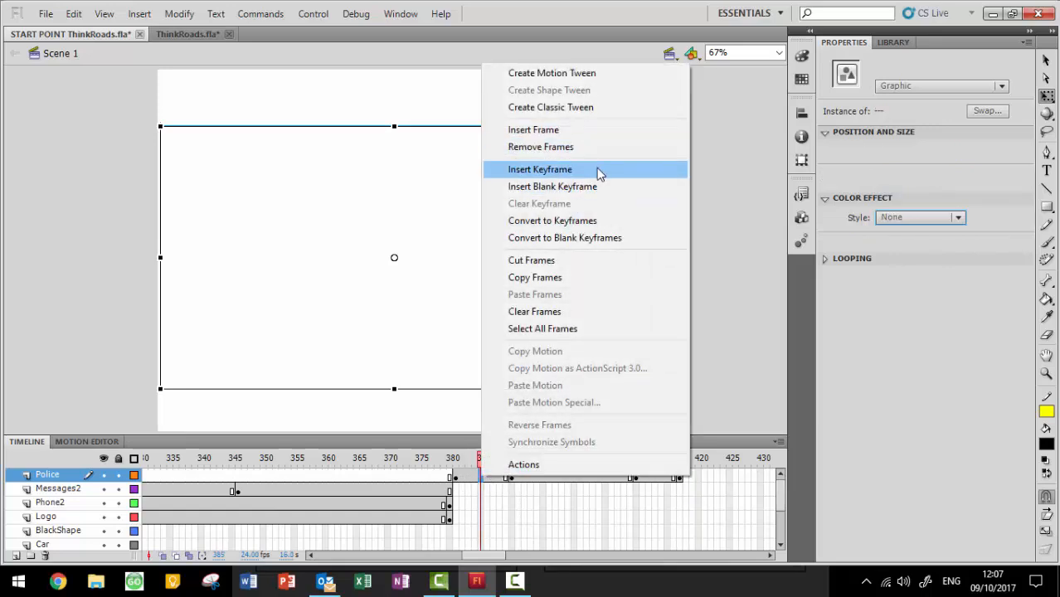
{"action": "left_click", "coordinate": [603, 109]}
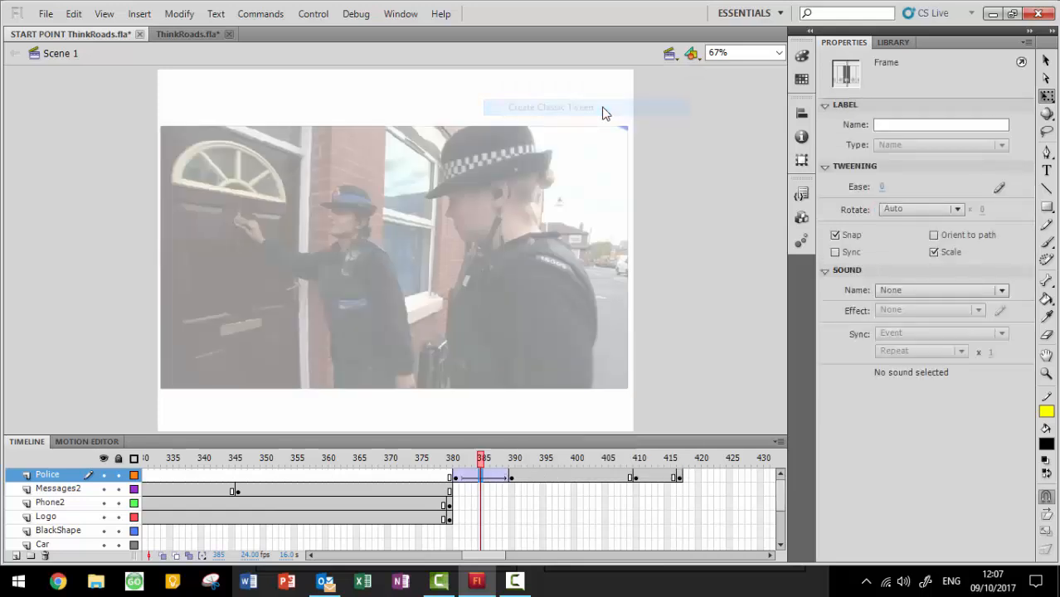
{"action": "right_click", "coordinate": [656, 480]}
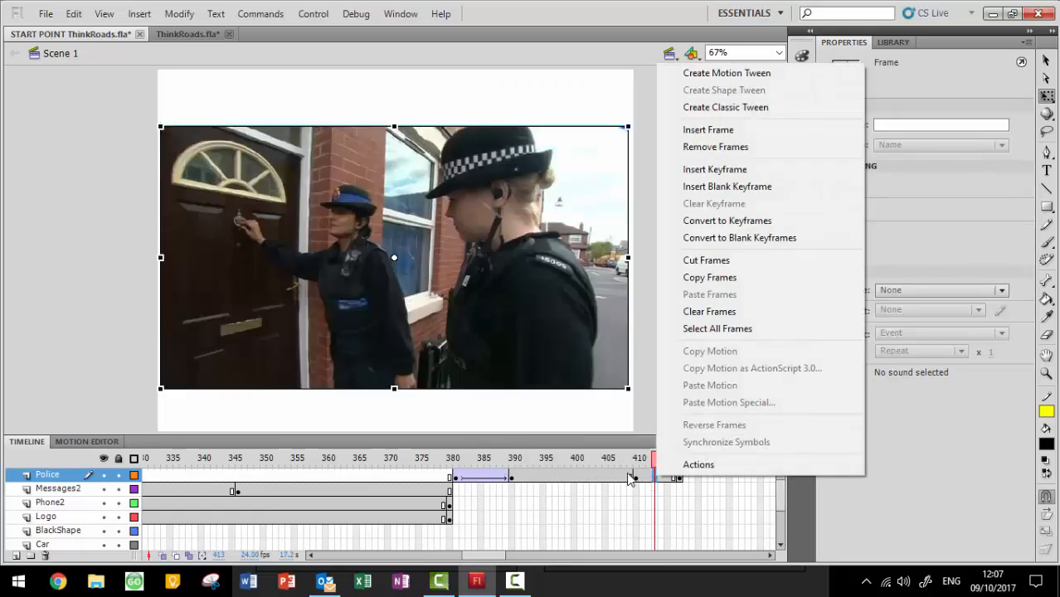
{"action": "left_click", "coordinate": [726, 108]}
{"action": "left_click_drag", "start_coordinate": [454, 461], "coordinate": [681, 463]}
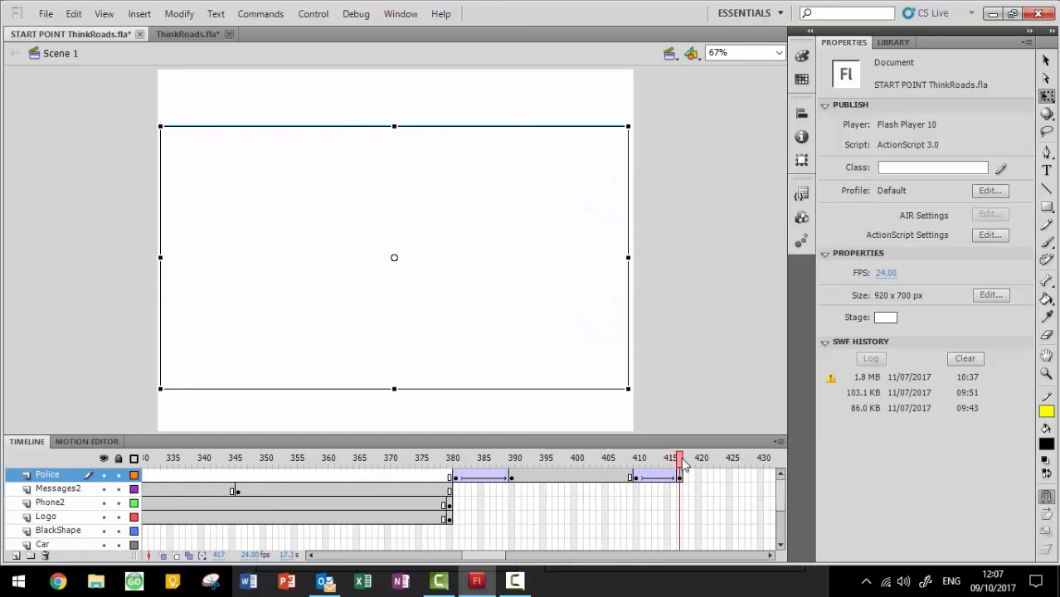
Insert a new layer above the Police layer and add a keyframe at its frame 418
{"action": "right_click", "coordinate": [50, 482]}
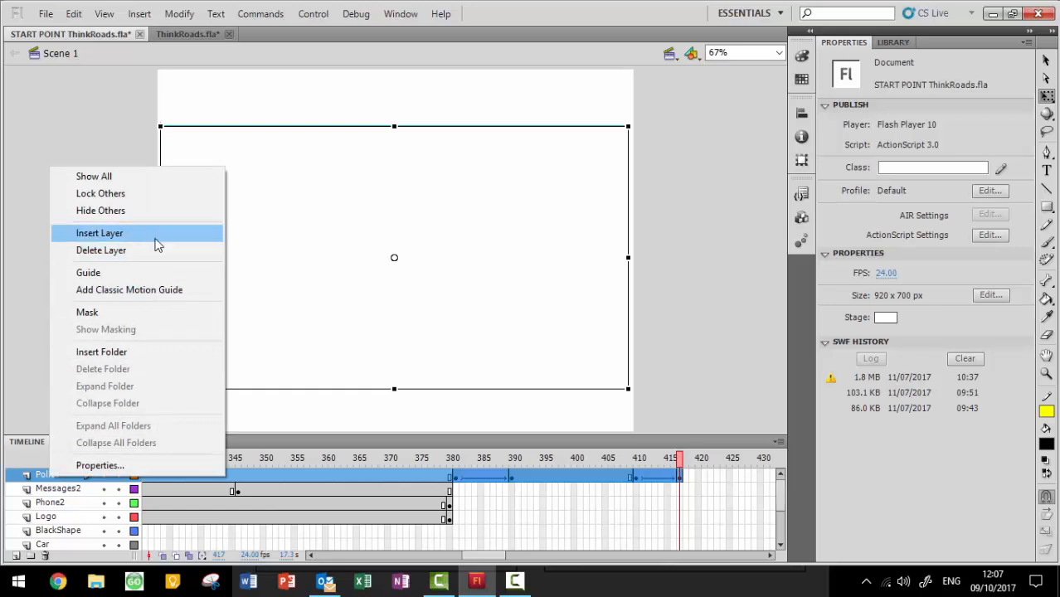
{"action": "left_click", "coordinate": [133, 234]}
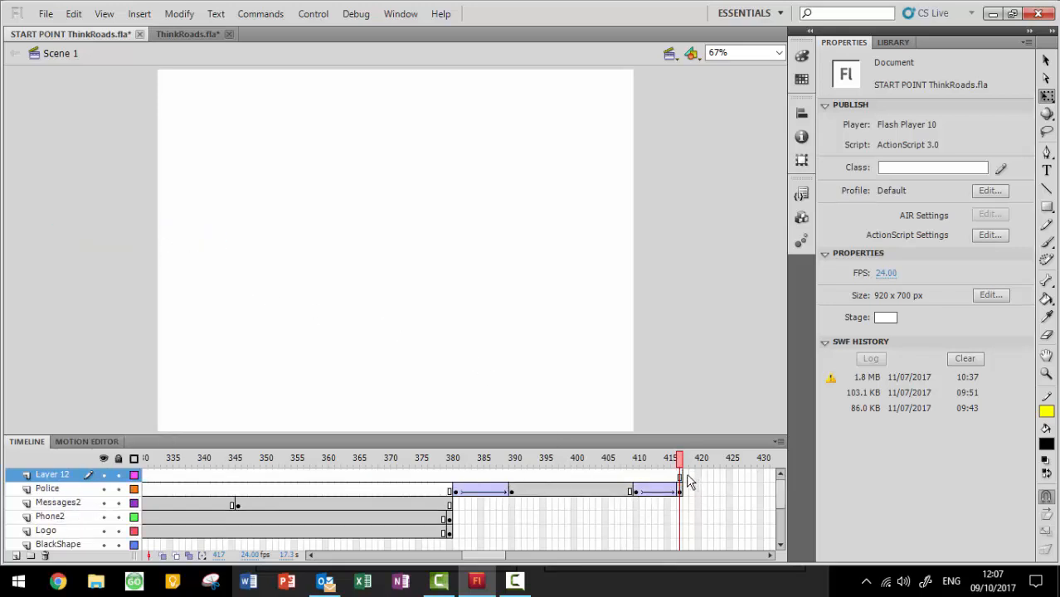
{"action": "right_click", "coordinate": [684, 479]}
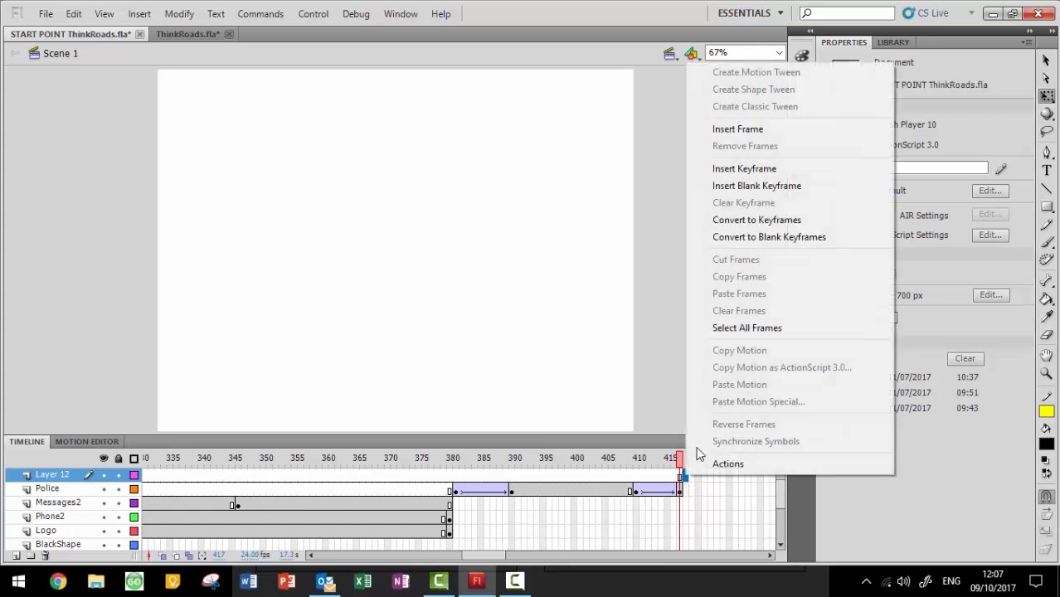
{"action": "left_click", "coordinate": [790, 169]}
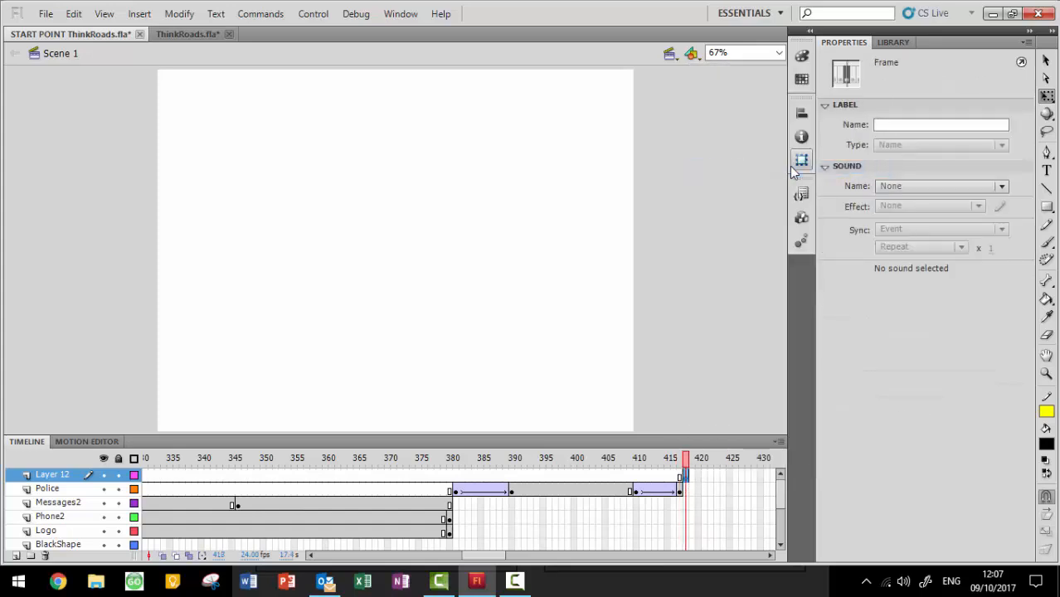
Place the Flowers symbol from the library on the stage, enlarge it to about 862 by 573 px and centre it
{"action": "left_click", "coordinate": [894, 42]}
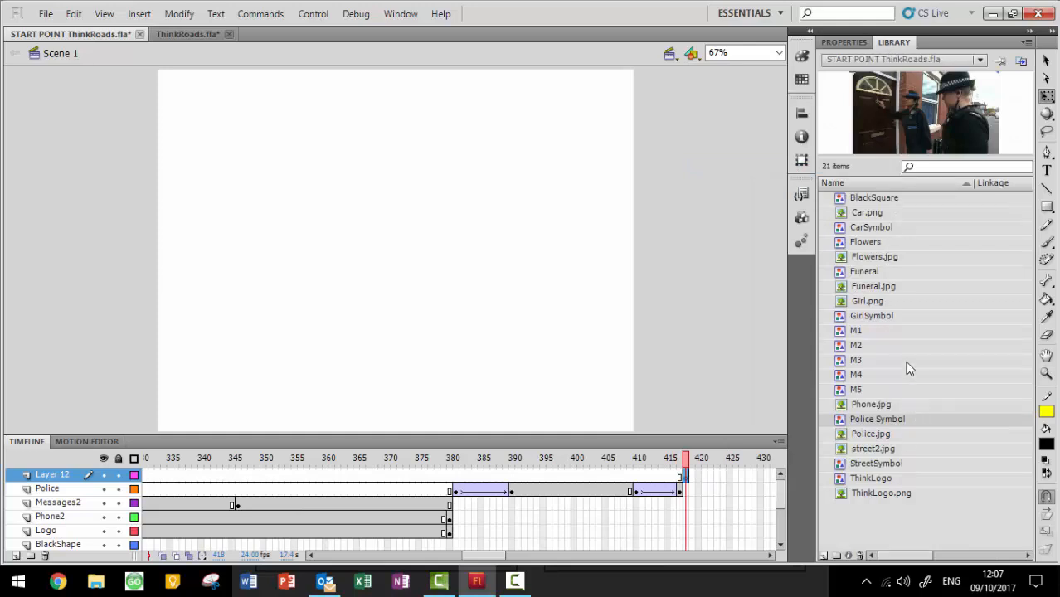
{"action": "left_click", "coordinate": [876, 243]}
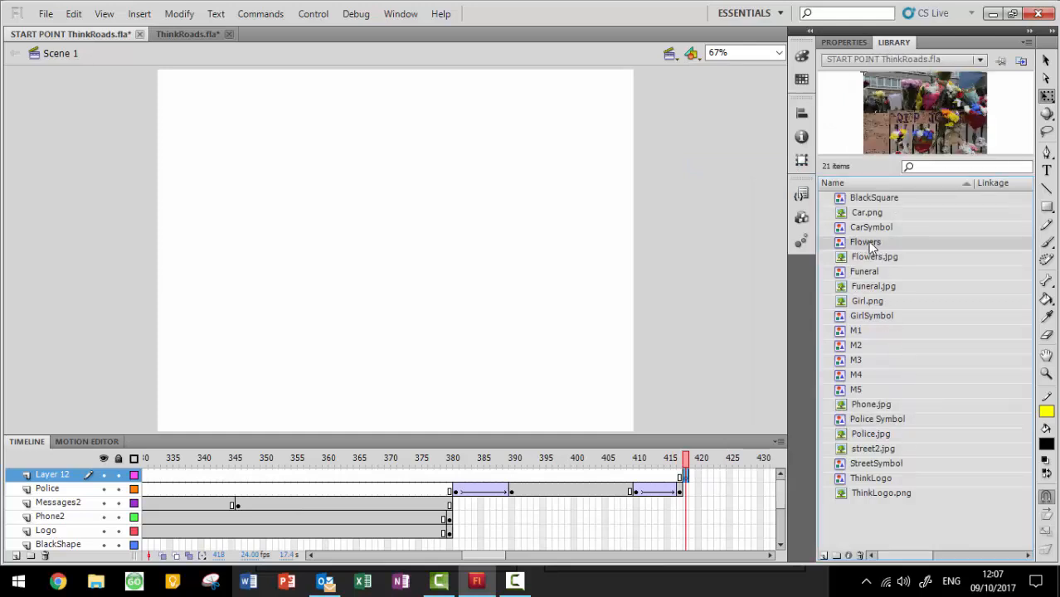
{"action": "left_click_drag", "start_coordinate": [876, 243], "coordinate": [356, 239]}
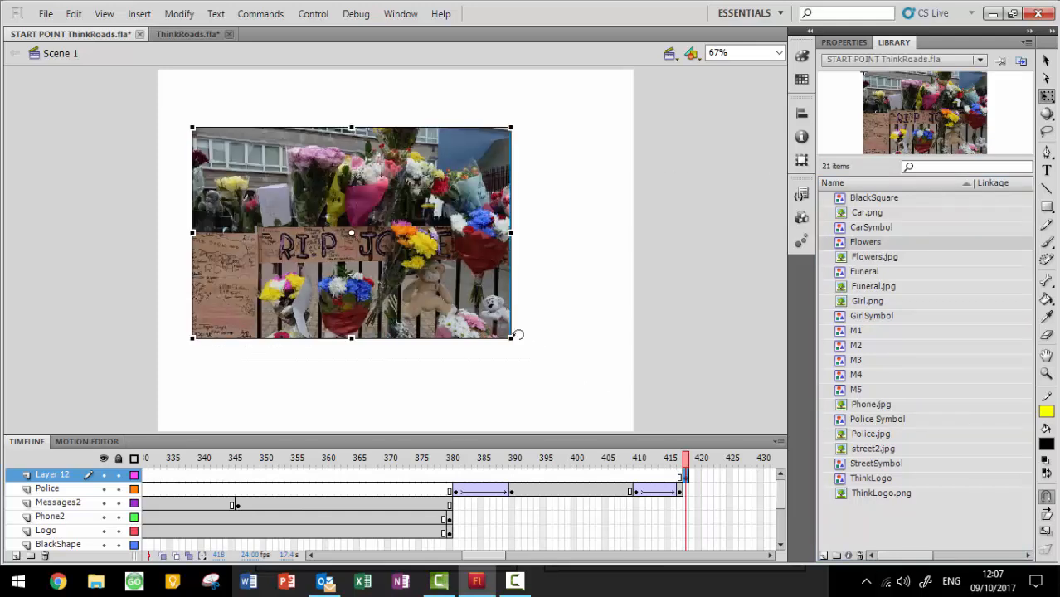
{"action": "left_click_drag", "start_coordinate": [512, 341], "coordinate": [570, 384]}
{"action": "left_click_drag", "start_coordinate": [453, 289], "coordinate": [500, 305]}
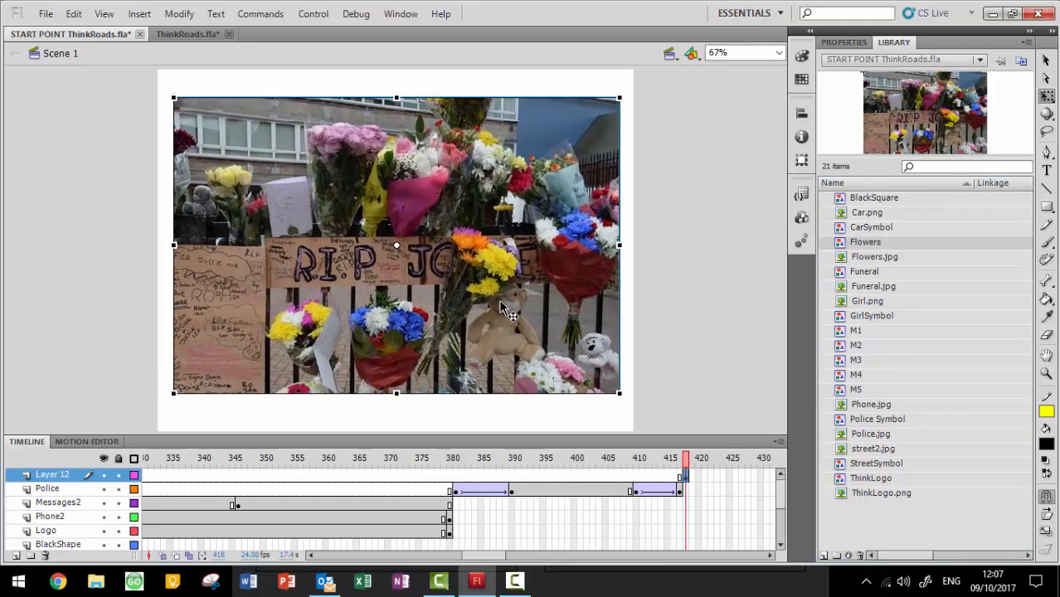
Insert keyframes at frames 425, 440 and 448 of the flowers layer
{"action": "left_click", "coordinate": [770, 556]}
{"action": "left_click", "coordinate": [770, 556]}
{"action": "left_click", "coordinate": [770, 556]}
{"action": "left_click", "coordinate": [770, 556]}
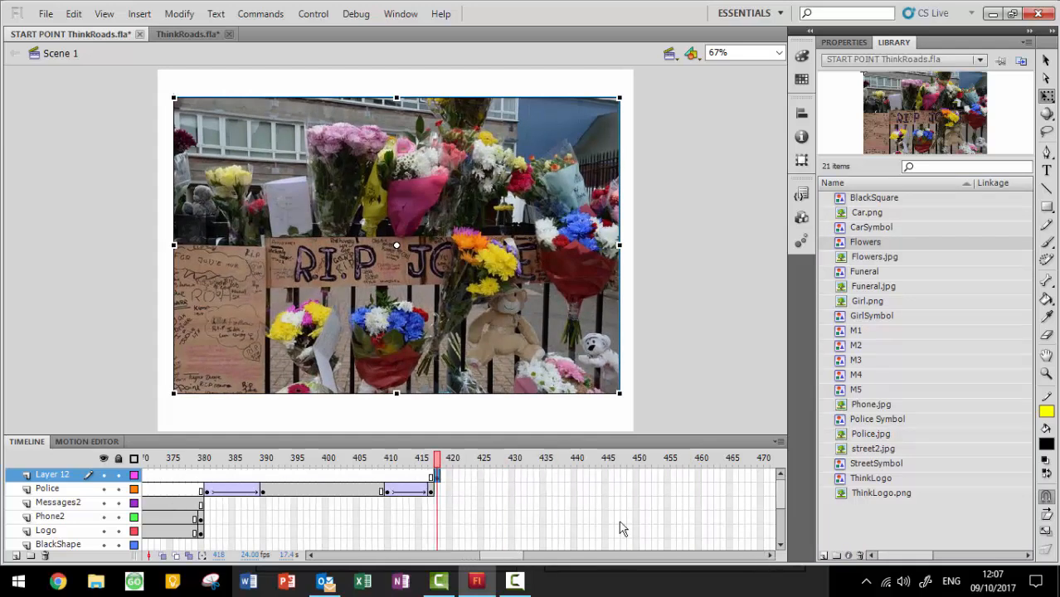
{"action": "right_click", "coordinate": [486, 482]}
{"action": "left_click", "coordinate": [546, 182]}
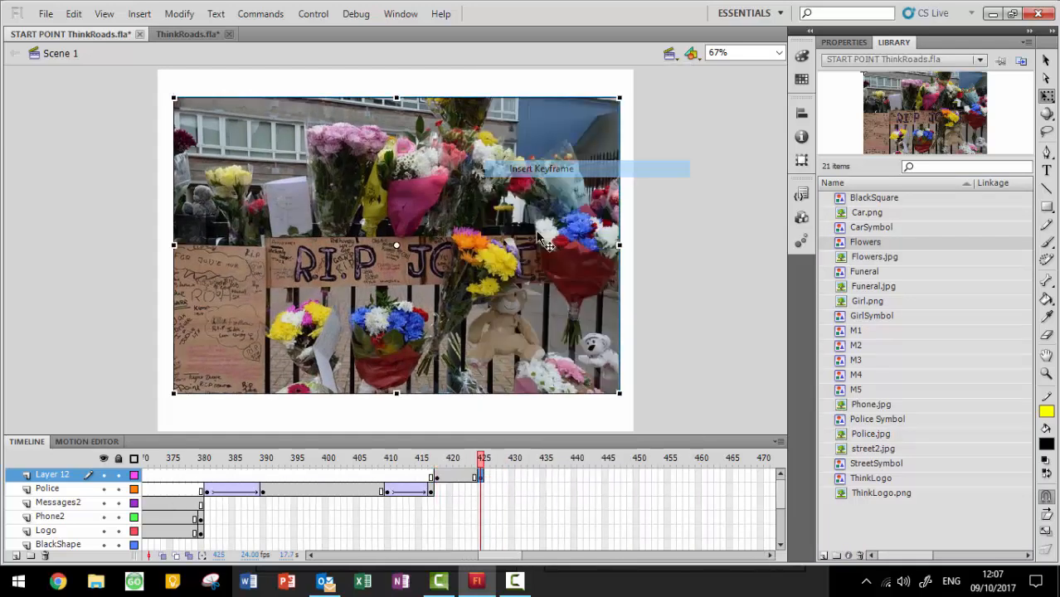
{"action": "right_click", "coordinate": [579, 478]}
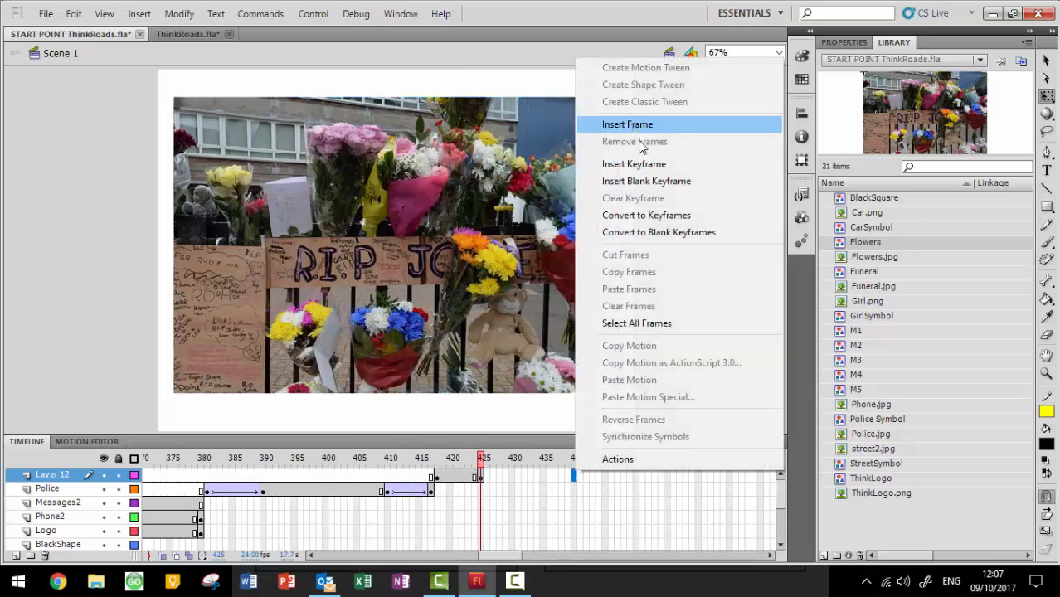
{"action": "left_click", "coordinate": [639, 163]}
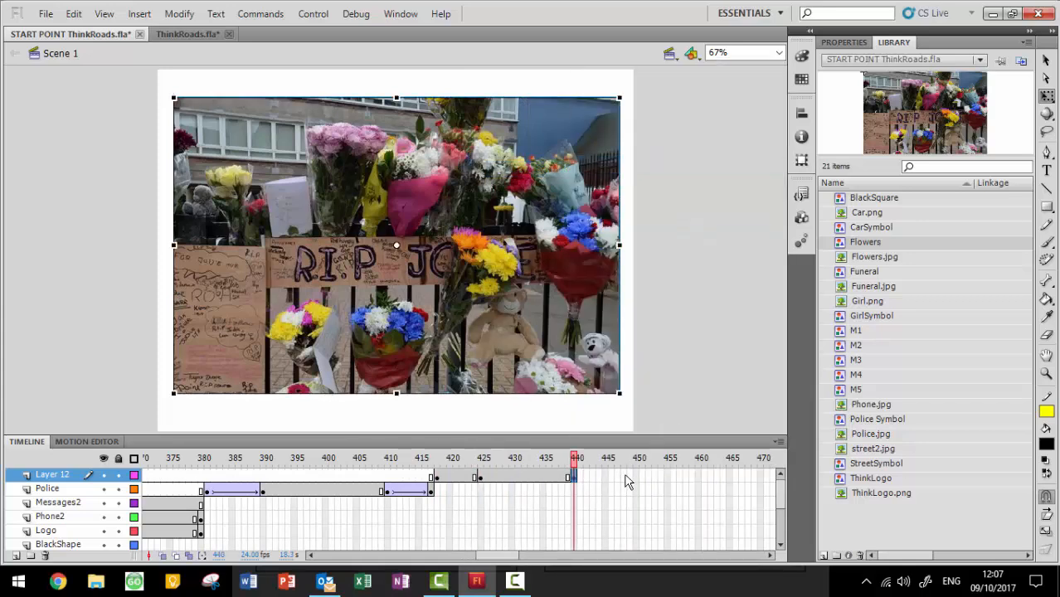
{"action": "right_click", "coordinate": [627, 480]}
{"action": "left_click", "coordinate": [690, 170]}
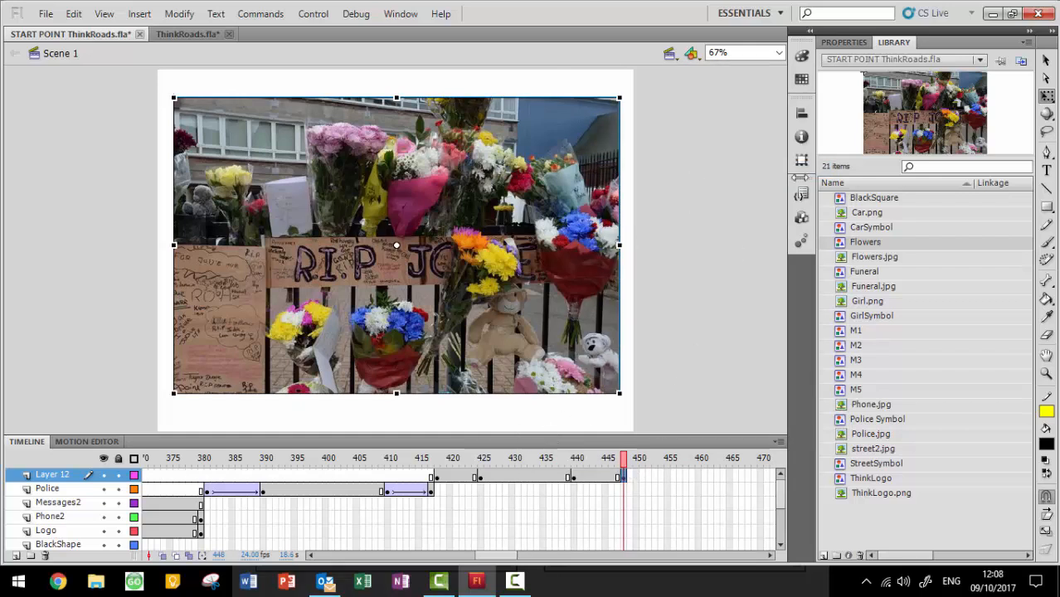
Set the flowers image's colour effect to Alpha 0% at frame 448
{"action": "left_click", "coordinate": [844, 42]}
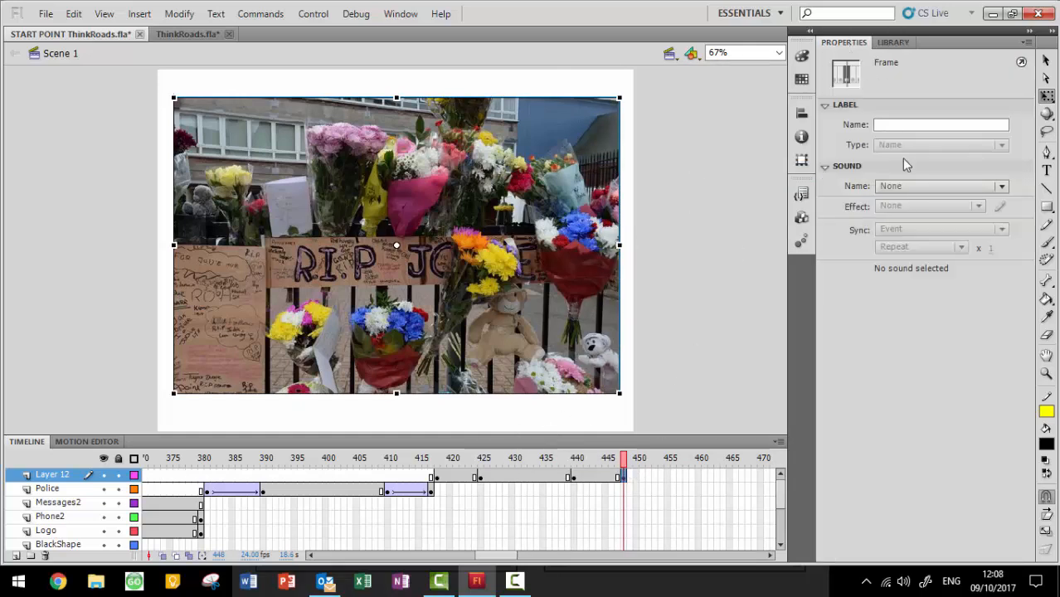
{"action": "left_click", "coordinate": [603, 313]}
{"action": "left_click", "coordinate": [937, 217]}
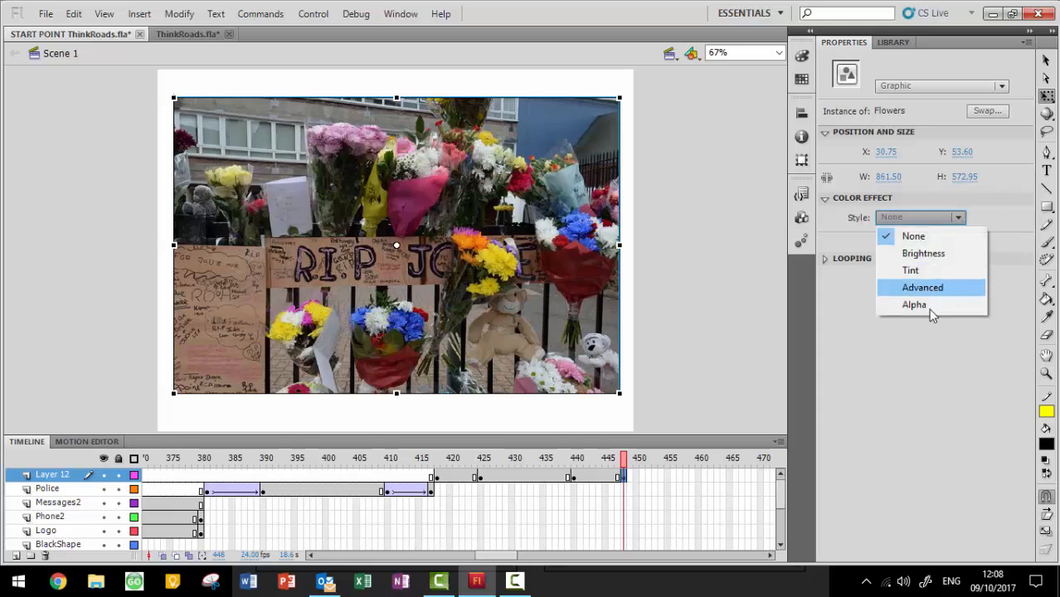
{"action": "left_click", "coordinate": [929, 307]}
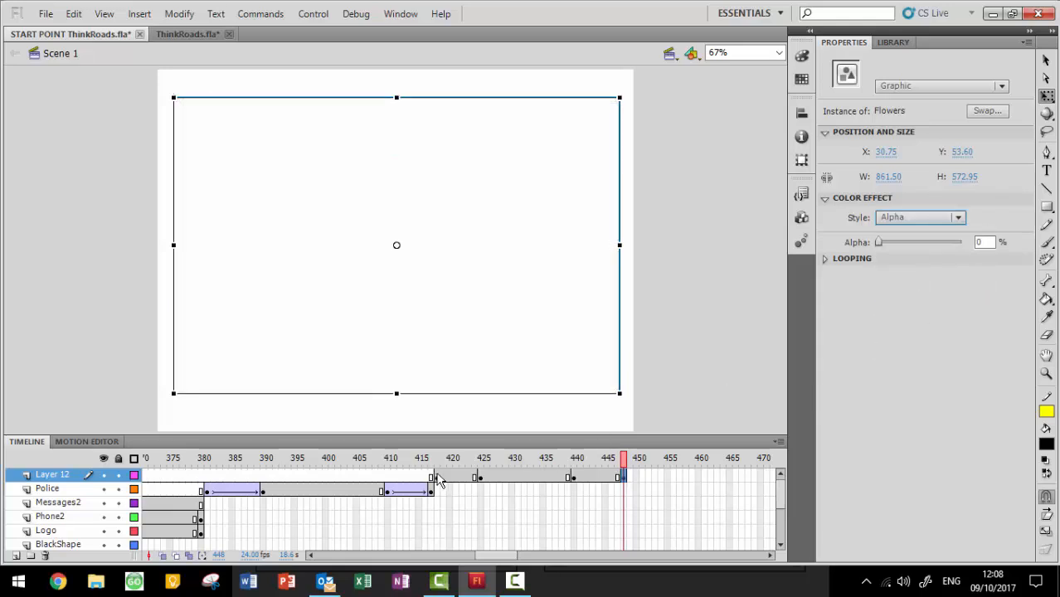
Set the flowers image's colour effect to Alpha 0% at frame 418
{"action": "left_click", "coordinate": [438, 477]}
{"action": "left_click", "coordinate": [499, 283]}
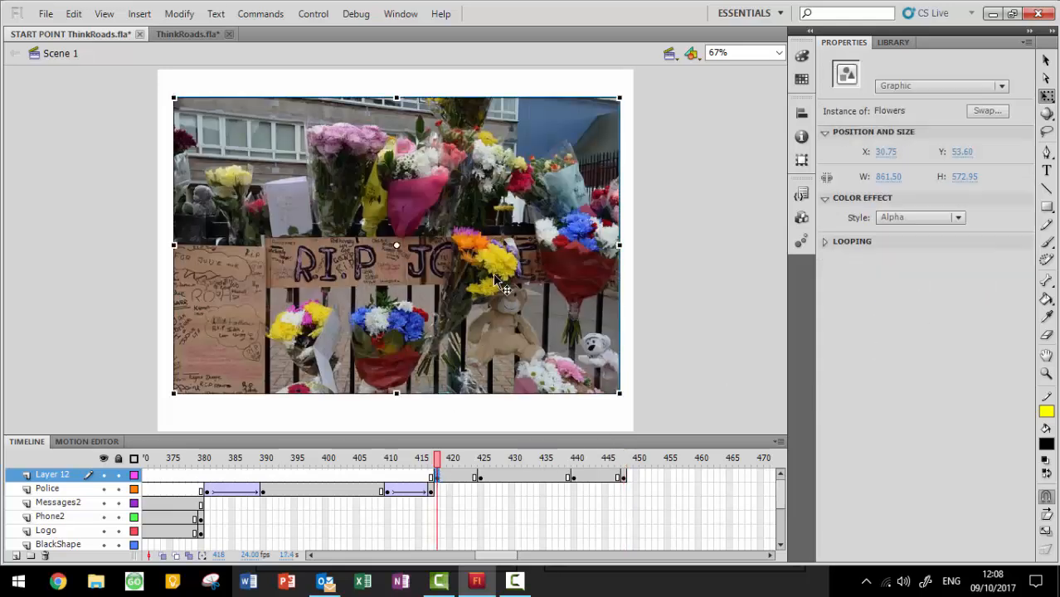
{"action": "left_click", "coordinate": [900, 219]}
{"action": "left_click", "coordinate": [922, 304]}
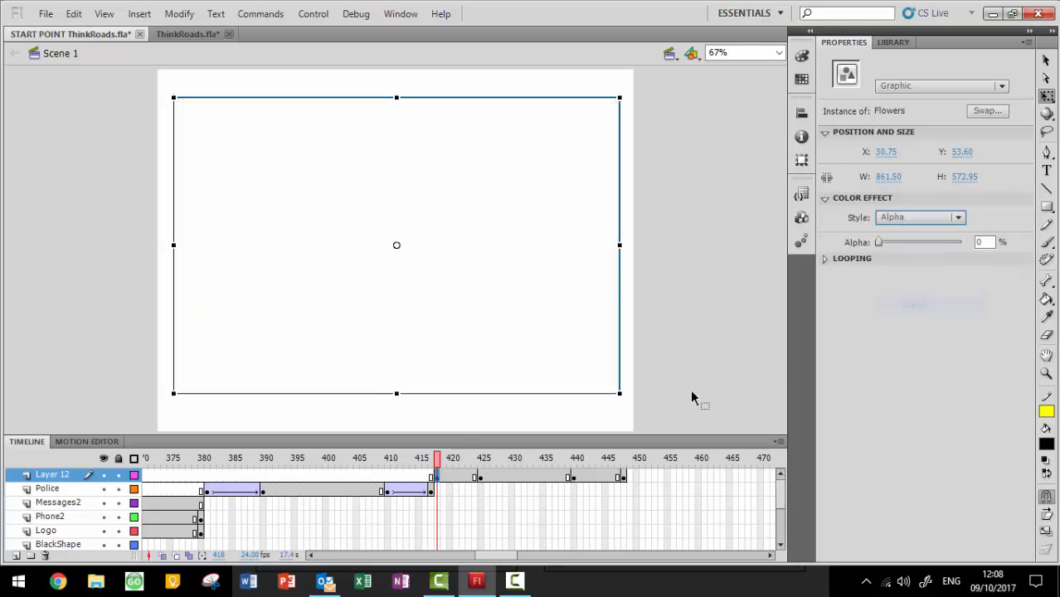
Create classic tweens between frames 418 and 425 and frames 440 and 448 of the flowers layer, then preview the fades
{"action": "right_click", "coordinate": [455, 480]}
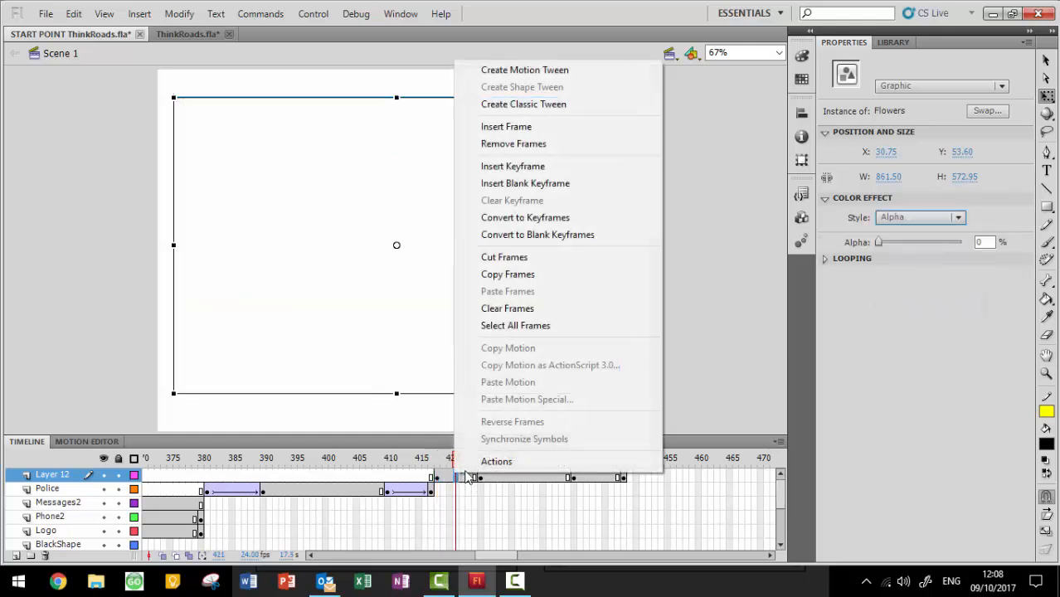
{"action": "left_click", "coordinate": [640, 106]}
{"action": "right_click", "coordinate": [604, 480]}
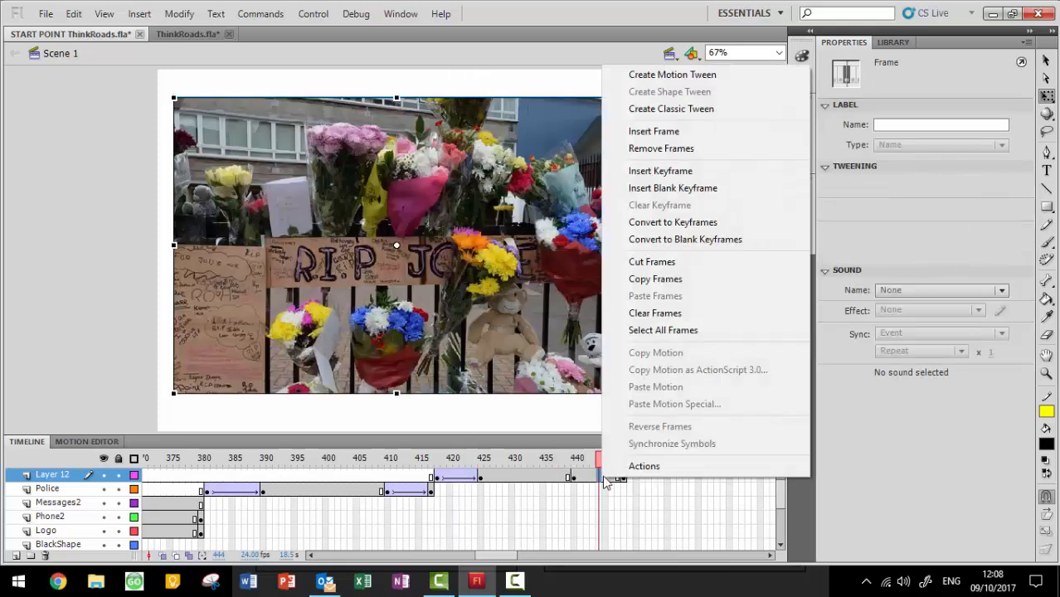
{"action": "left_click", "coordinate": [723, 111]}
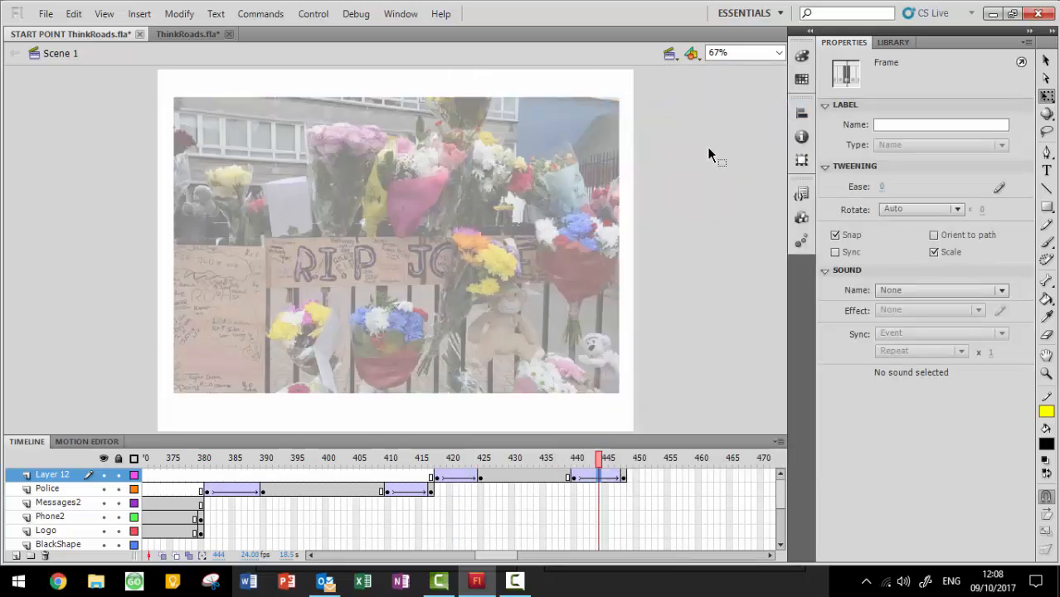
{"action": "left_click", "coordinate": [235, 462]}
{"action": "left_click_drag", "start_coordinate": [236, 462], "coordinate": [628, 471]}
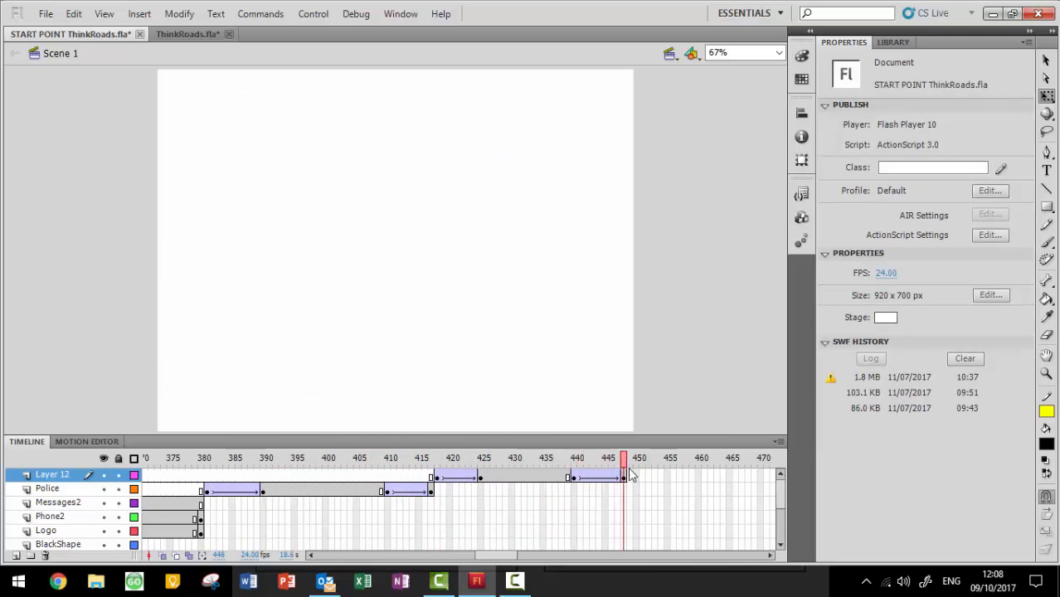
Rename the layer holding the flowers image as Flowers
{"action": "double_click", "coordinate": [61, 477]}
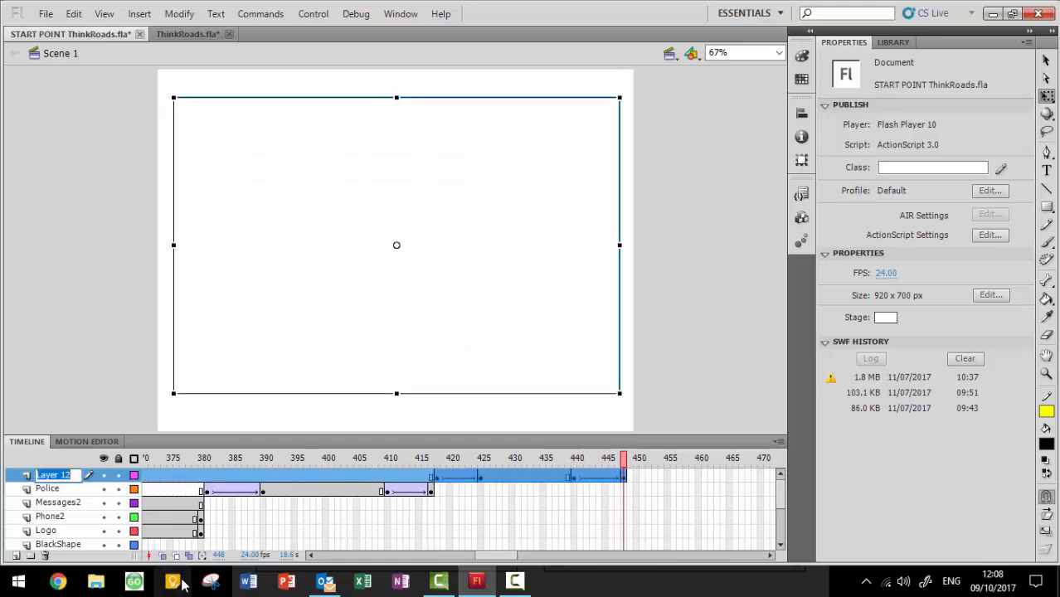
{"action": "type", "text": "Flowers"}
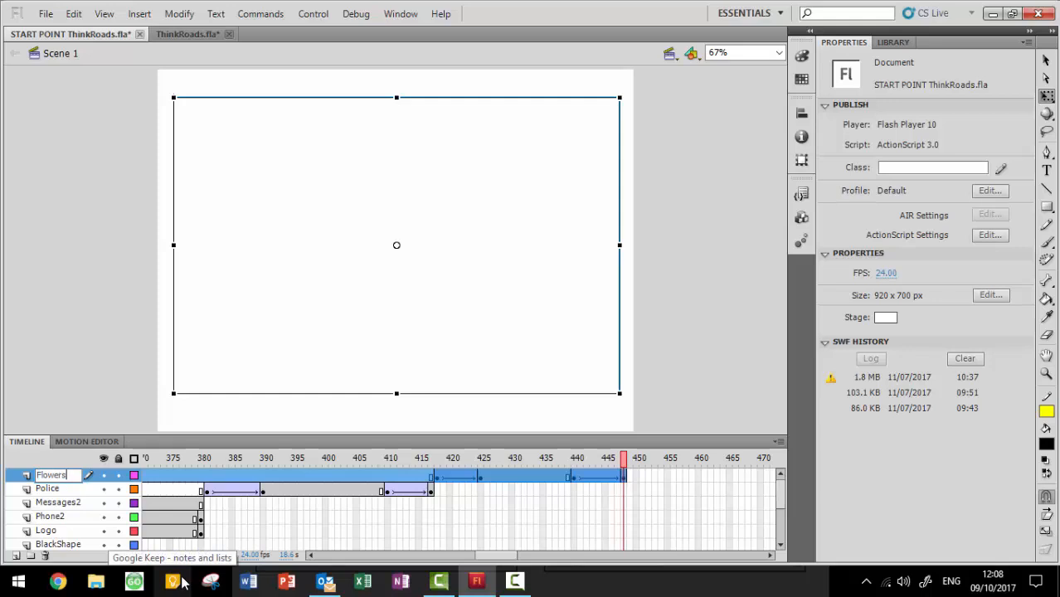
{"action": "key", "text": "Return"}
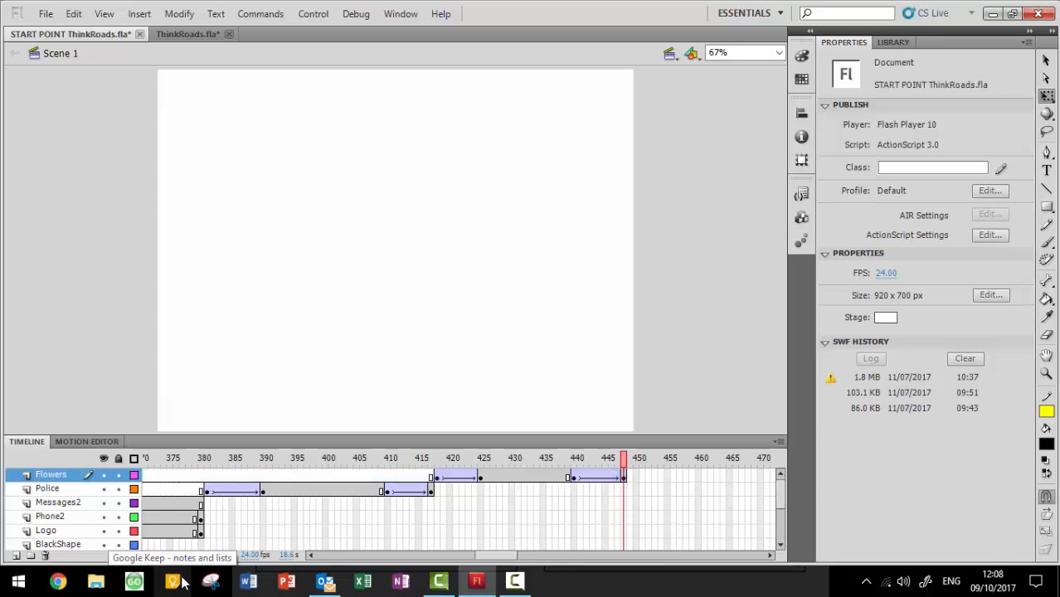
Insert a new layer above the Flowers layer and name it Funeral
{"action": "right_click", "coordinate": [55, 476]}
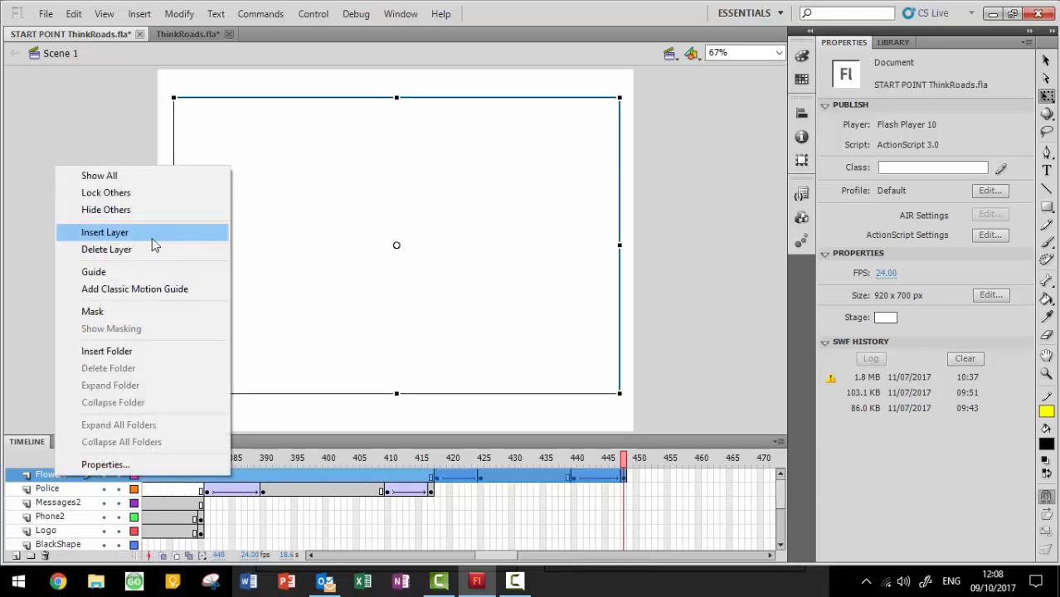
{"action": "left_click", "coordinate": [158, 239]}
{"action": "double_click", "coordinate": [61, 477]}
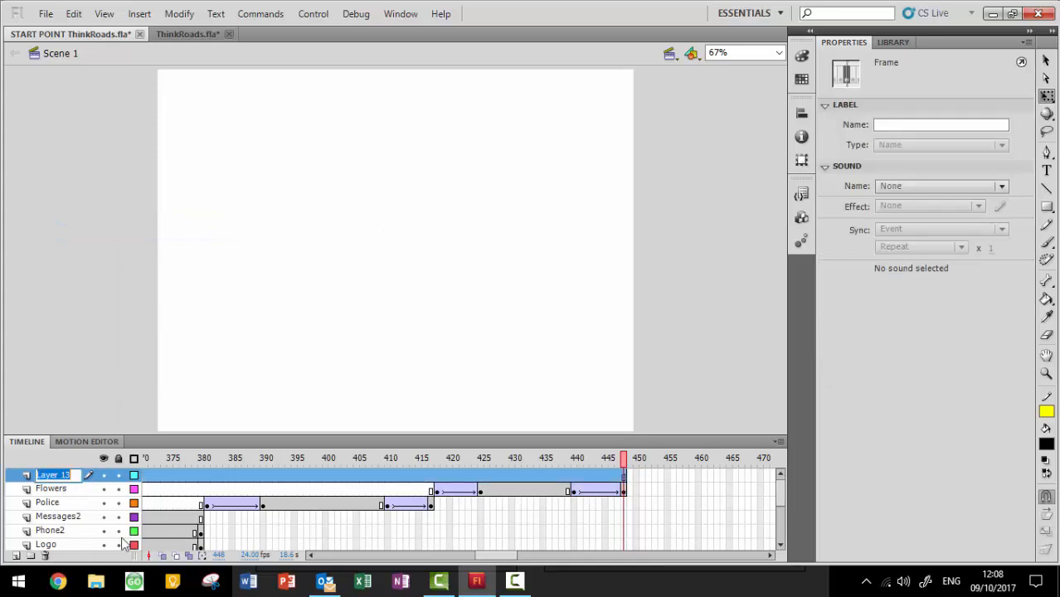
{"action": "type", "text": "Funera"}
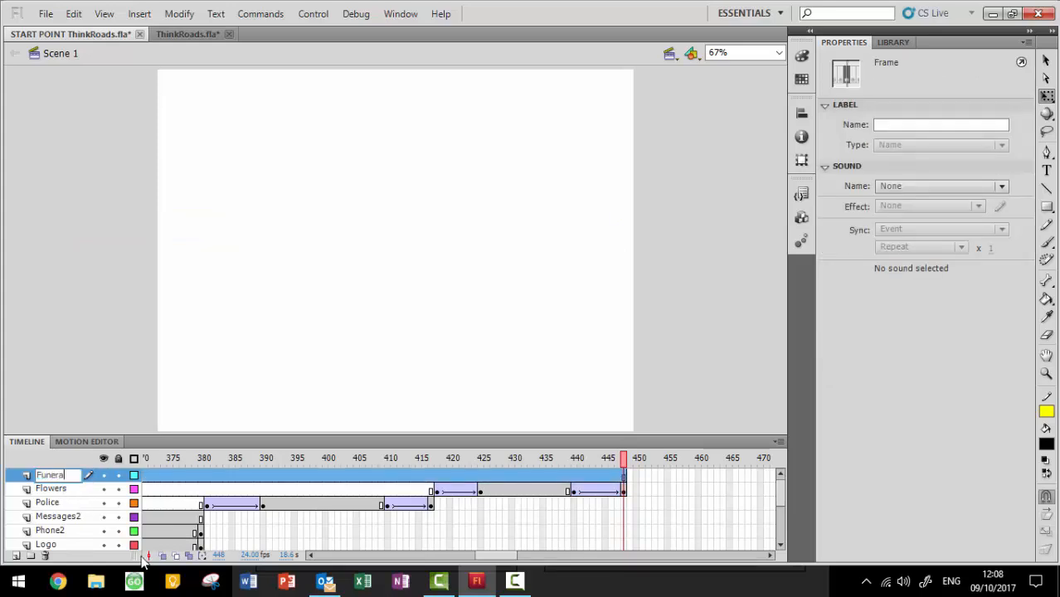
{"action": "type", "text": "l"}
{"action": "key", "text": "Return"}
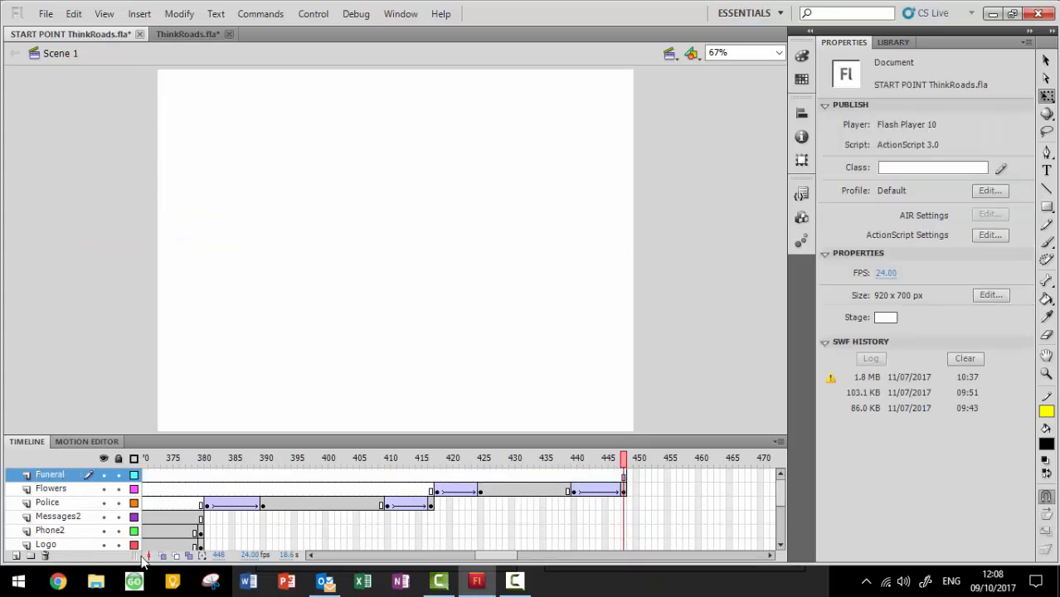
Insert a keyframe at frame 449 of the Funeral layer and place the Funeral symbol from the library centrally on the stage
{"action": "right_click", "coordinate": [629, 478]}
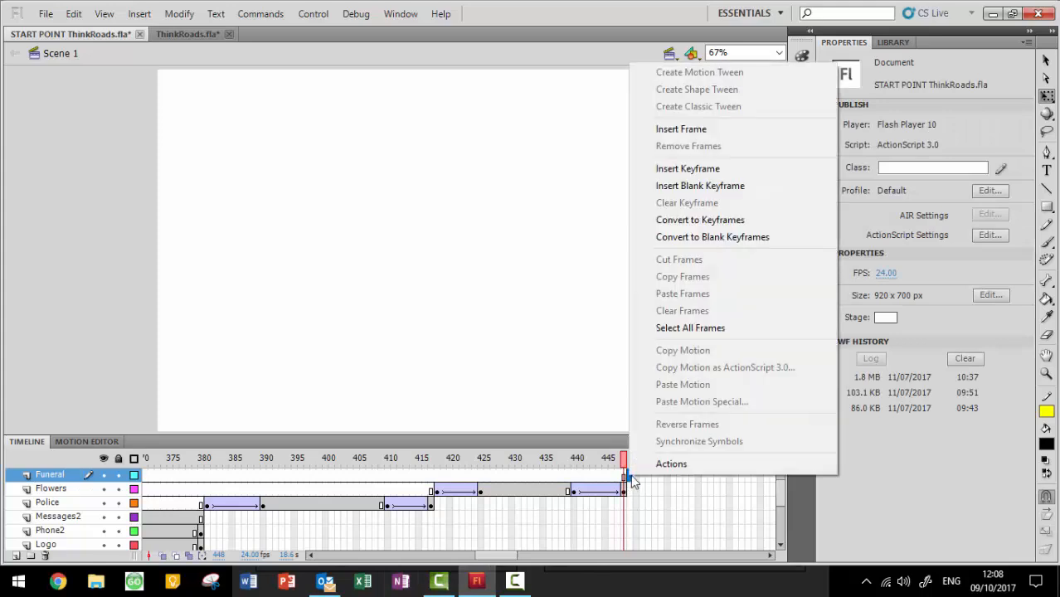
{"action": "left_click", "coordinate": [759, 169]}
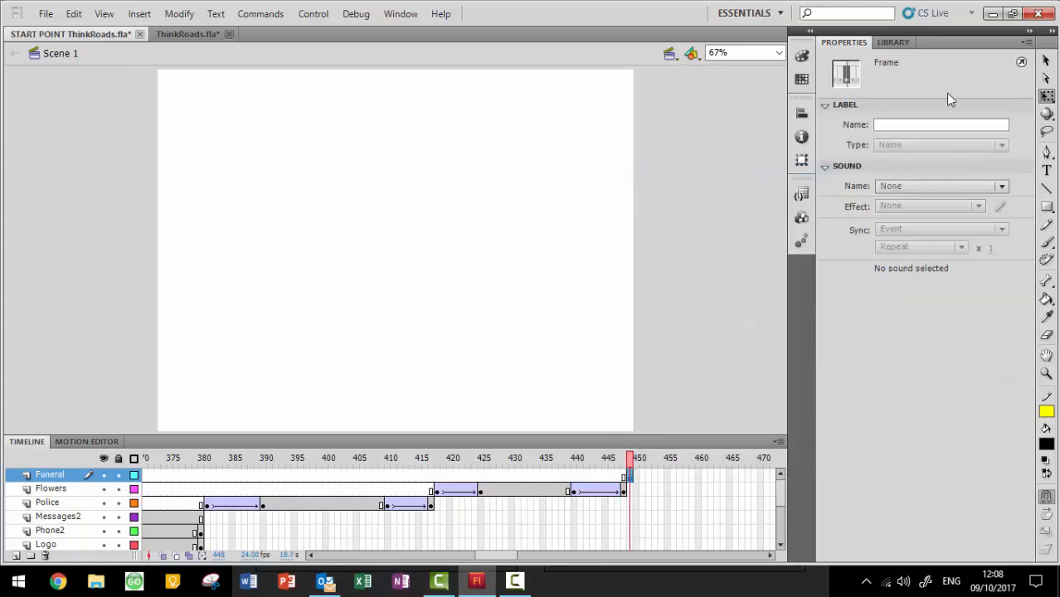
{"action": "left_click", "coordinate": [897, 43]}
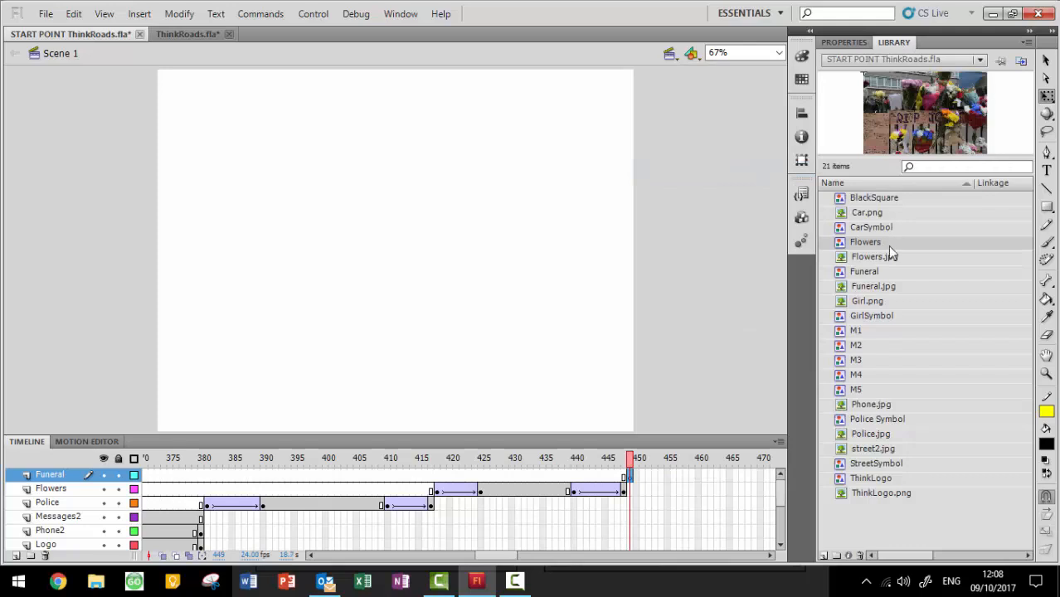
{"action": "left_click", "coordinate": [867, 273]}
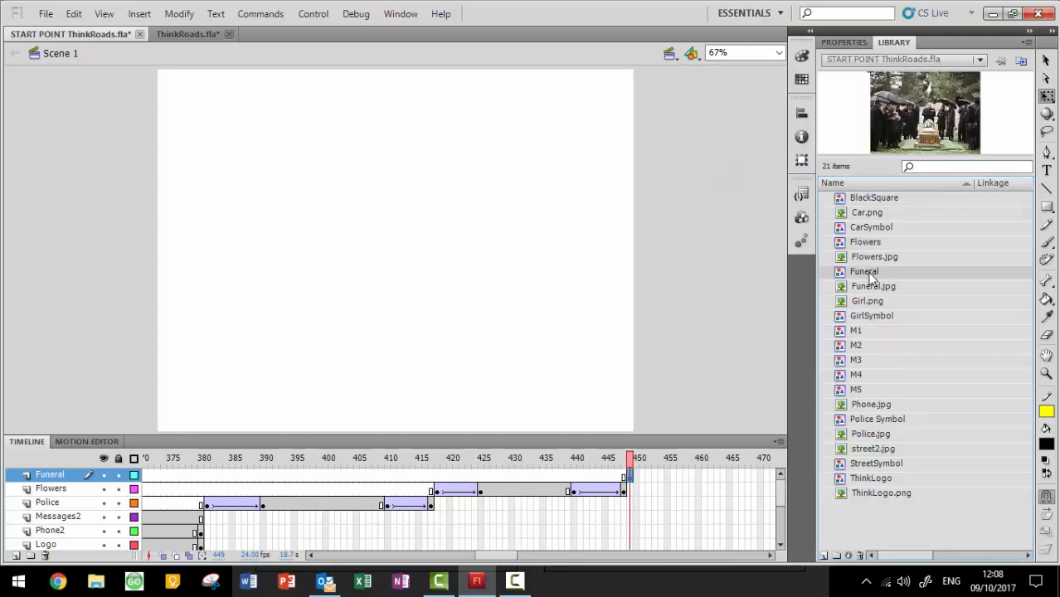
{"action": "left_click_drag", "start_coordinate": [867, 272], "coordinate": [406, 267]}
Insert keyframes at frames 458, 473 and 480 of the Funeral layer
{"action": "right_click", "coordinate": [685, 476]}
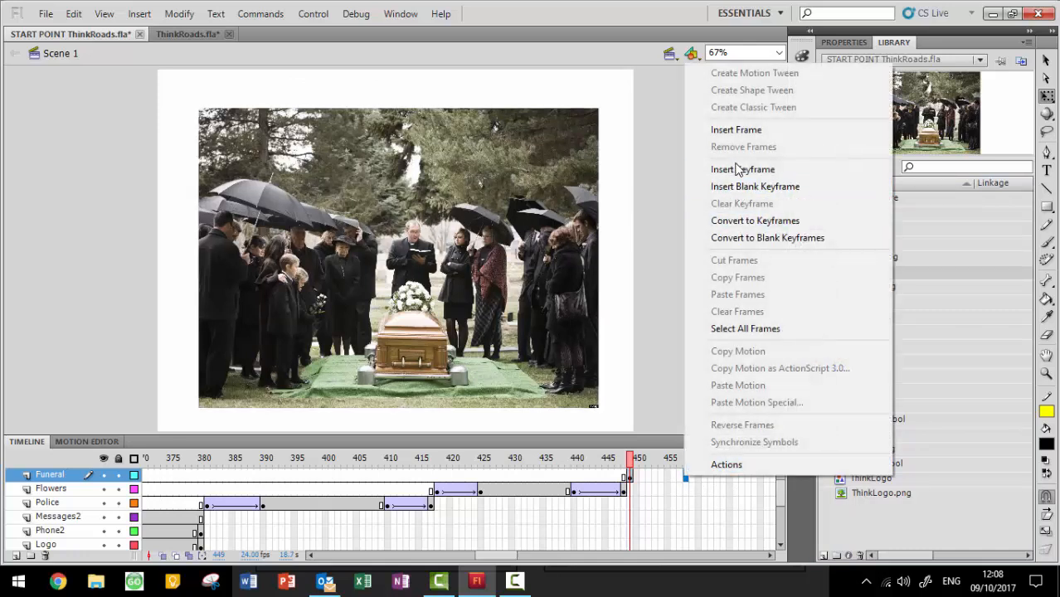
{"action": "left_click", "coordinate": [737, 170]}
{"action": "left_click", "coordinate": [770, 556]}
{"action": "left_click", "coordinate": [769, 556]}
{"action": "left_click", "coordinate": [770, 556]}
{"action": "left_click", "coordinate": [770, 556]}
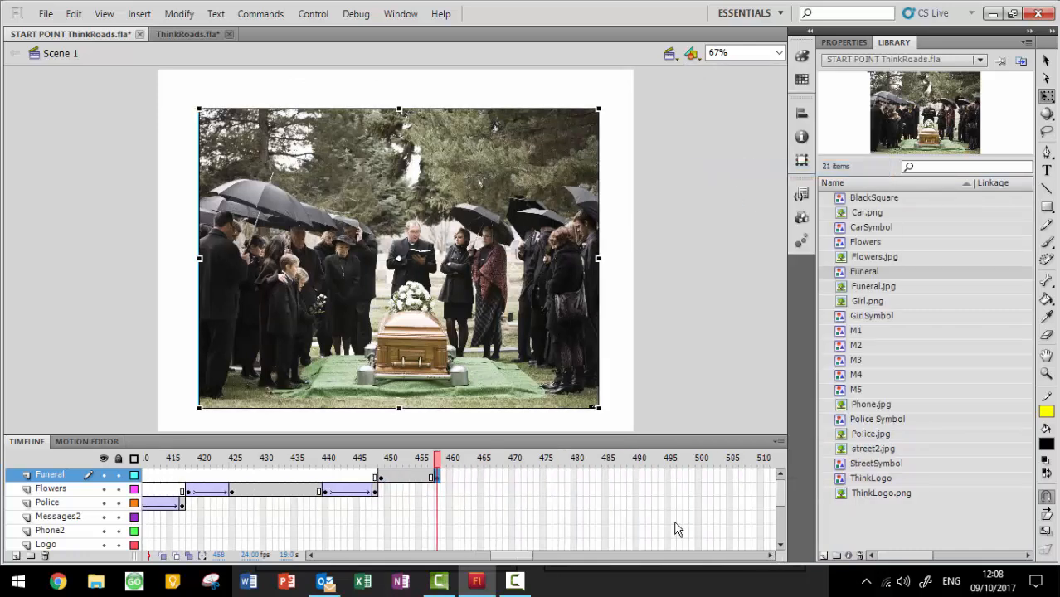
{"action": "right_click", "coordinate": [532, 485]}
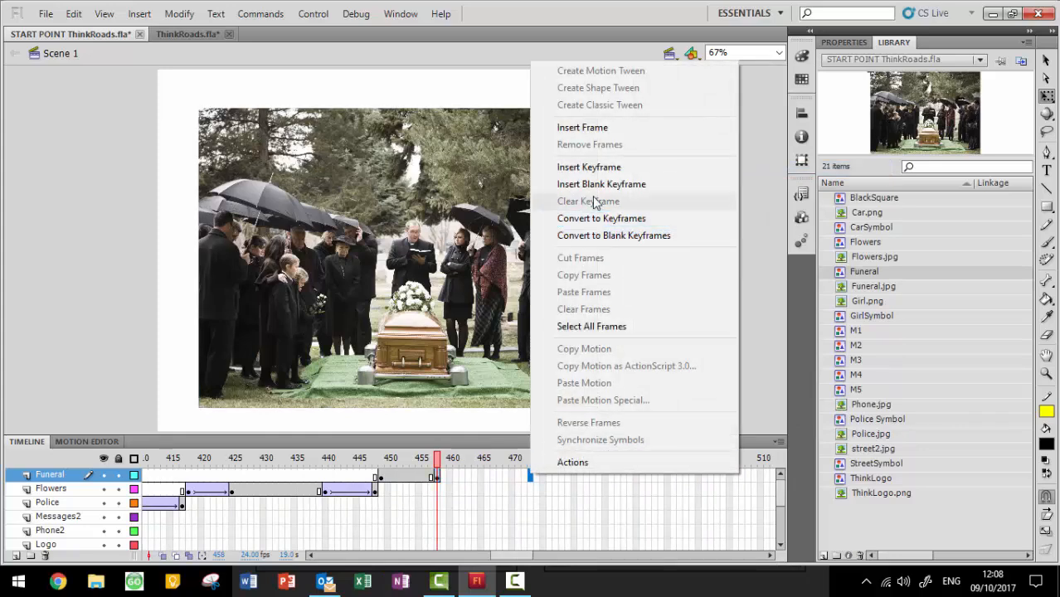
{"action": "left_click", "coordinate": [593, 170]}
{"action": "right_click", "coordinate": [575, 478]}
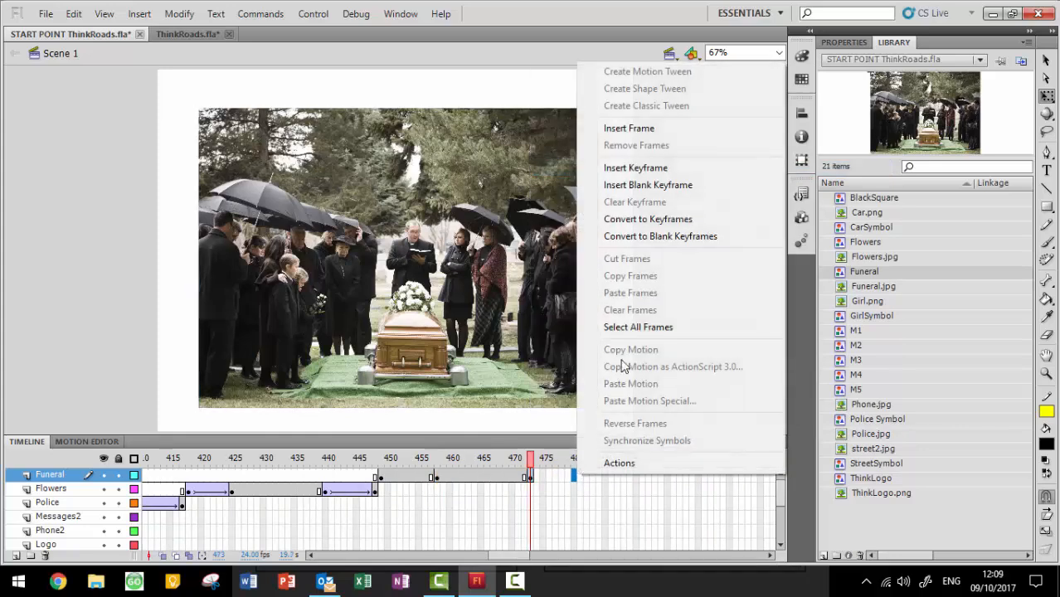
{"action": "left_click", "coordinate": [657, 167]}
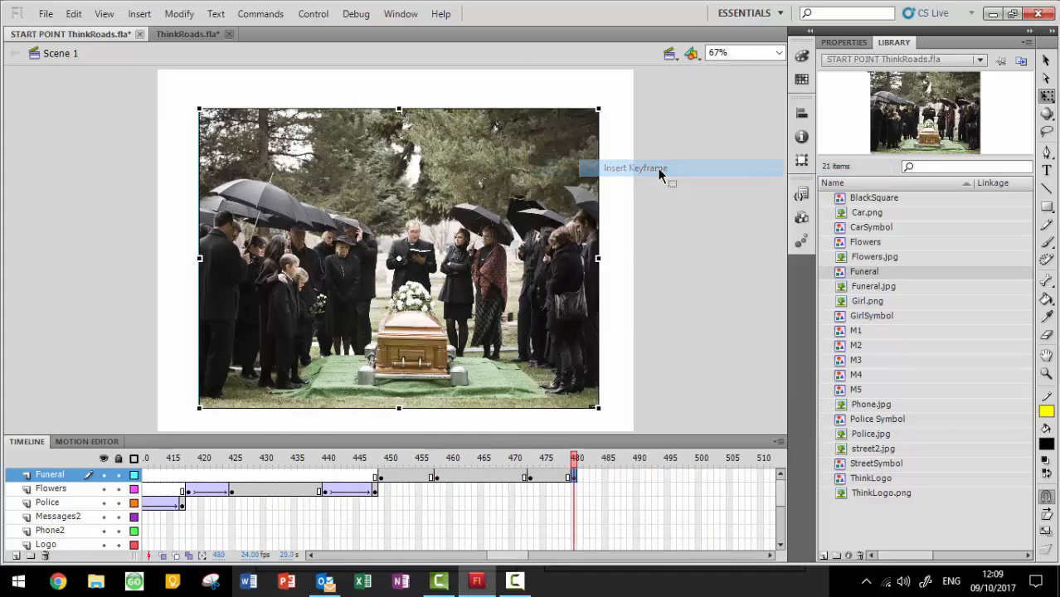
Set the funeral image's colour effect to Alpha 0% at frame 449
{"action": "left_click", "coordinate": [379, 478]}
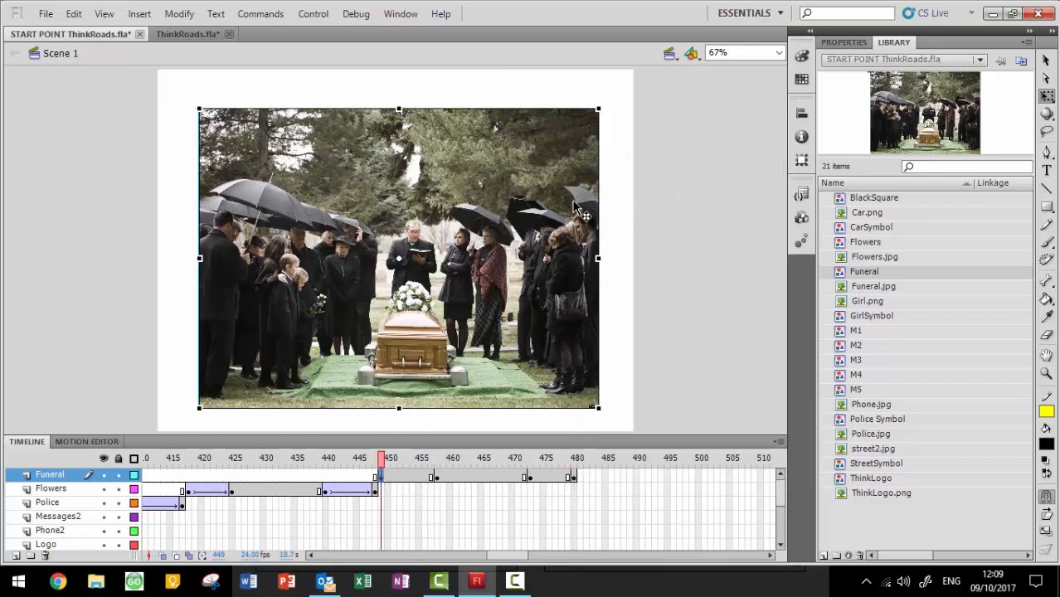
{"action": "left_click", "coordinate": [845, 44]}
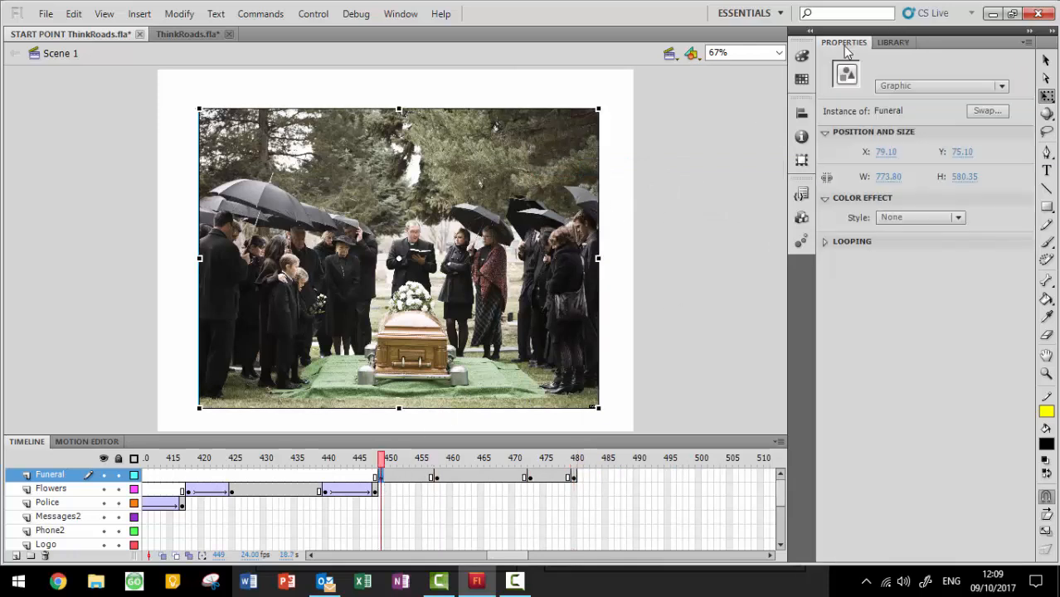
{"action": "left_click", "coordinate": [957, 218]}
{"action": "left_click", "coordinate": [946, 306]}
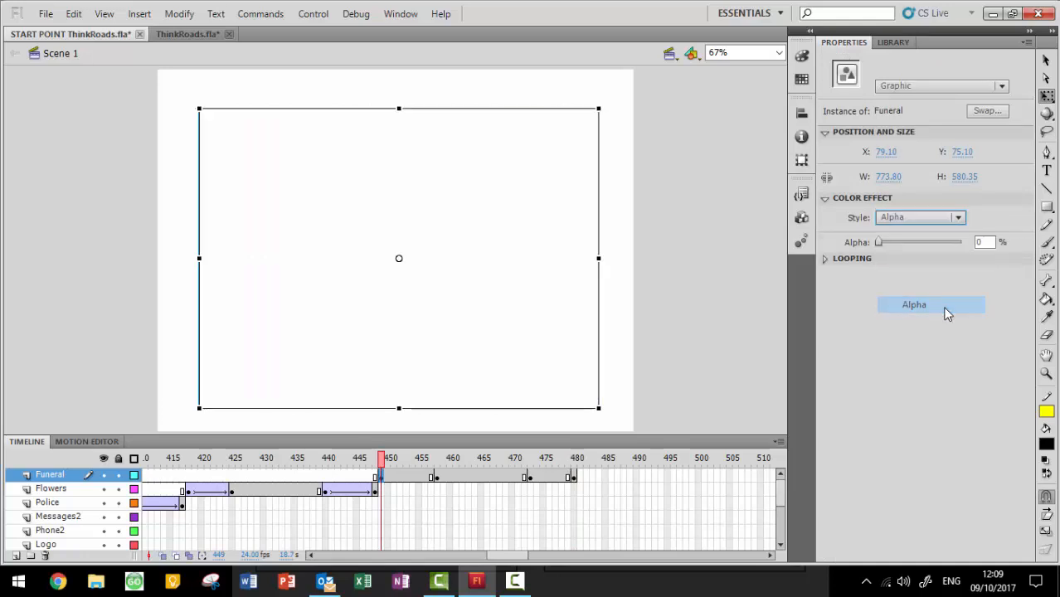
Set the funeral image's colour effect to Alpha 0% at frame 480
{"action": "left_click", "coordinate": [574, 478]}
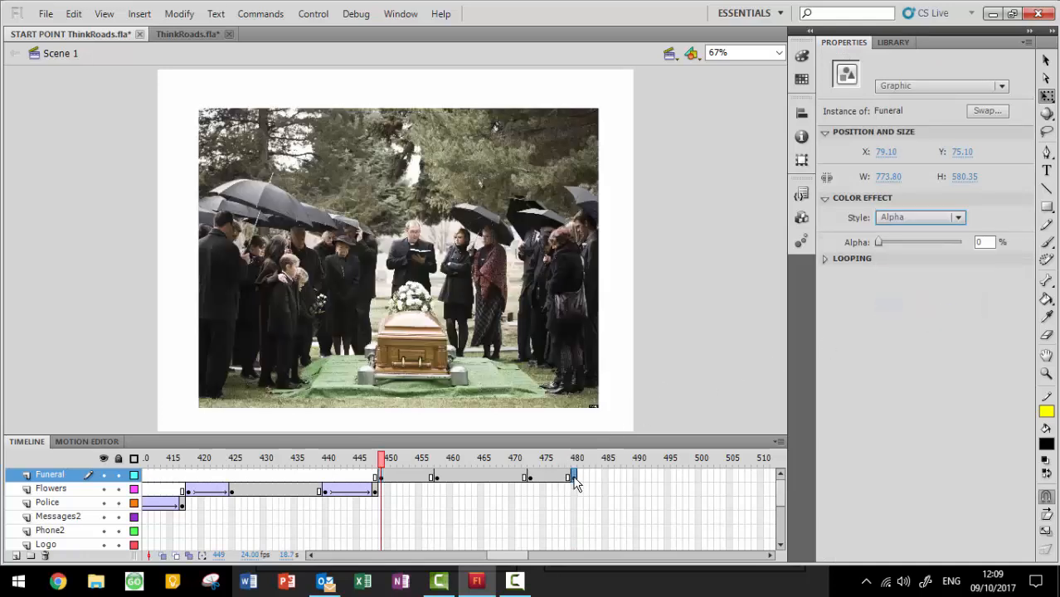
{"action": "left_click", "coordinate": [544, 228]}
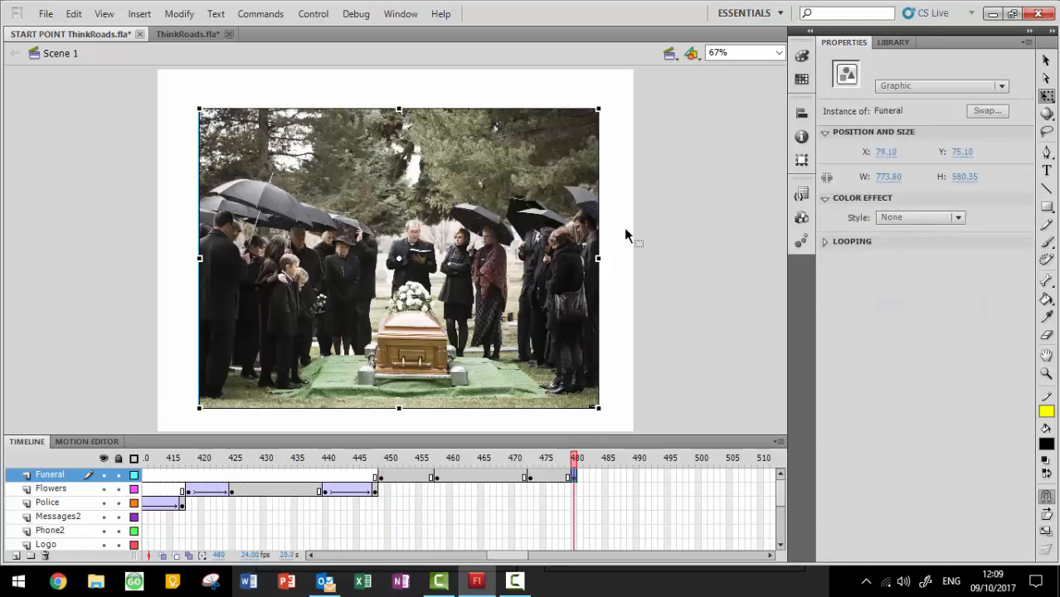
{"action": "left_click", "coordinate": [917, 218]}
{"action": "left_click", "coordinate": [914, 304]}
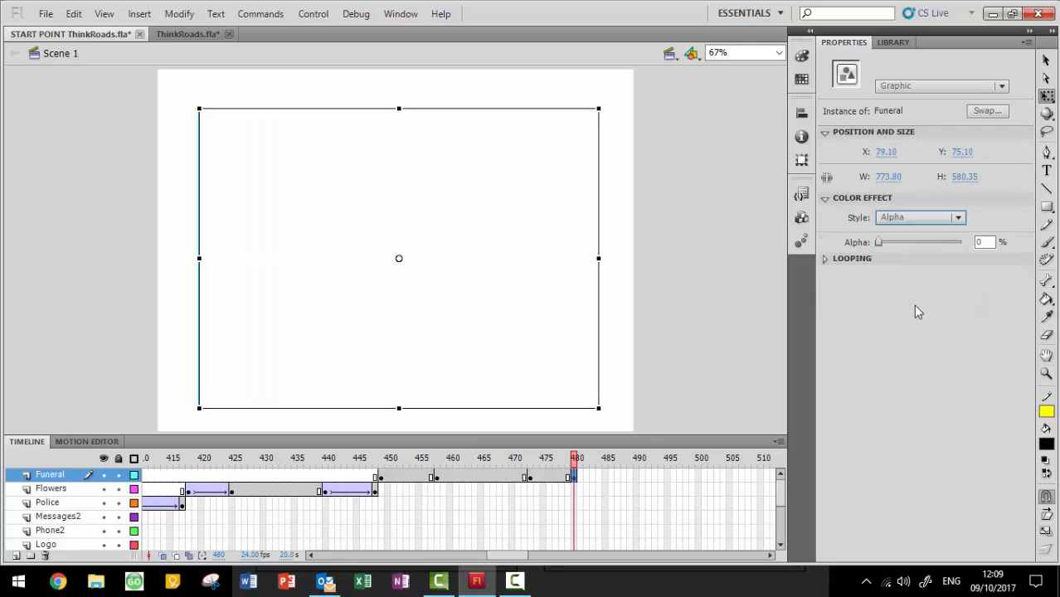
Create classic tweens on the Funeral layer between frames 473 and 480 and between frames 449 and 458
{"action": "right_click", "coordinate": [547, 477]}
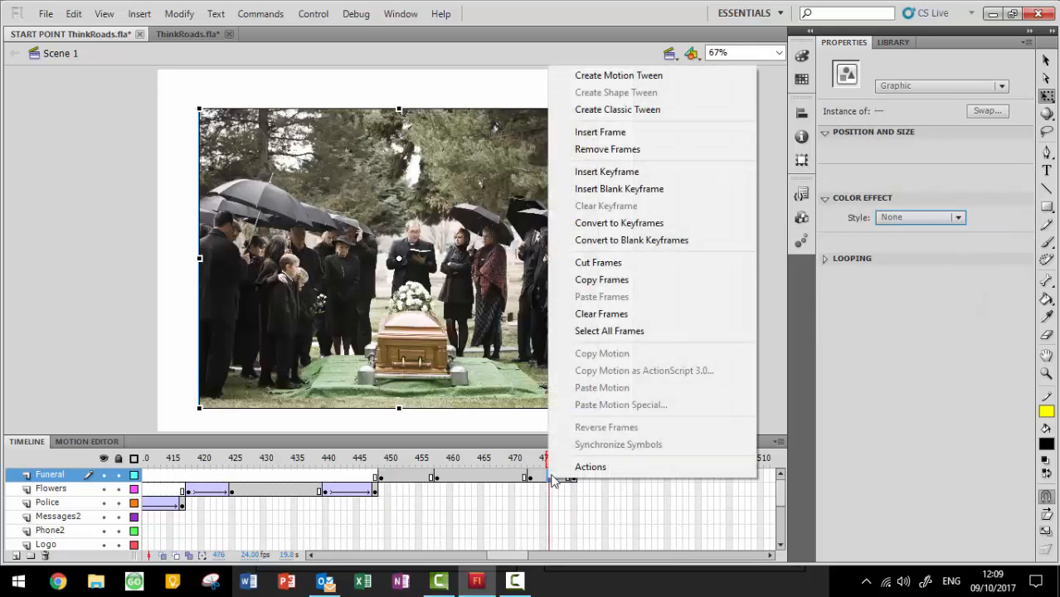
{"action": "left_click", "coordinate": [673, 116]}
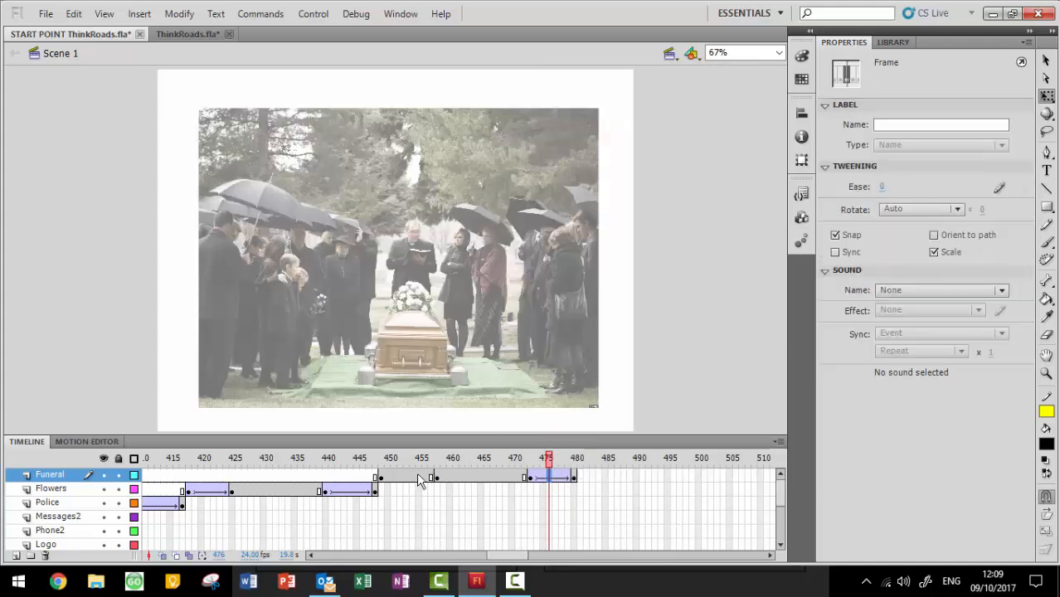
{"action": "right_click", "coordinate": [421, 482]}
{"action": "left_click", "coordinate": [569, 106]}
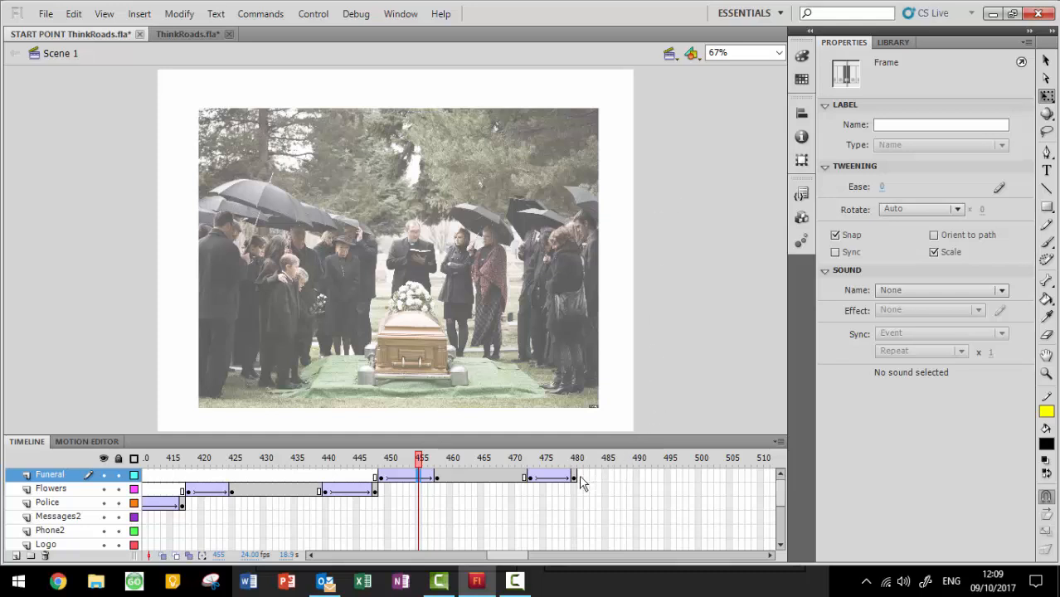
Insert a new layer above the Funeral layer and name it Logo2
{"action": "right_click", "coordinate": [58, 479]}
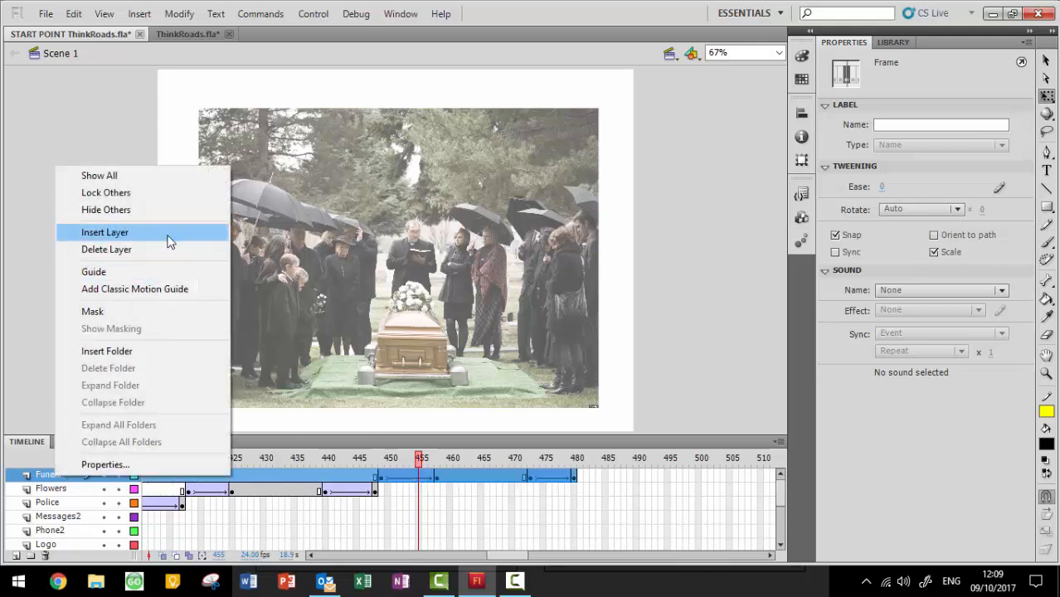
{"action": "left_click", "coordinate": [105, 232]}
{"action": "left_click", "coordinate": [60, 480]}
{"action": "double_click", "coordinate": [61, 475]}
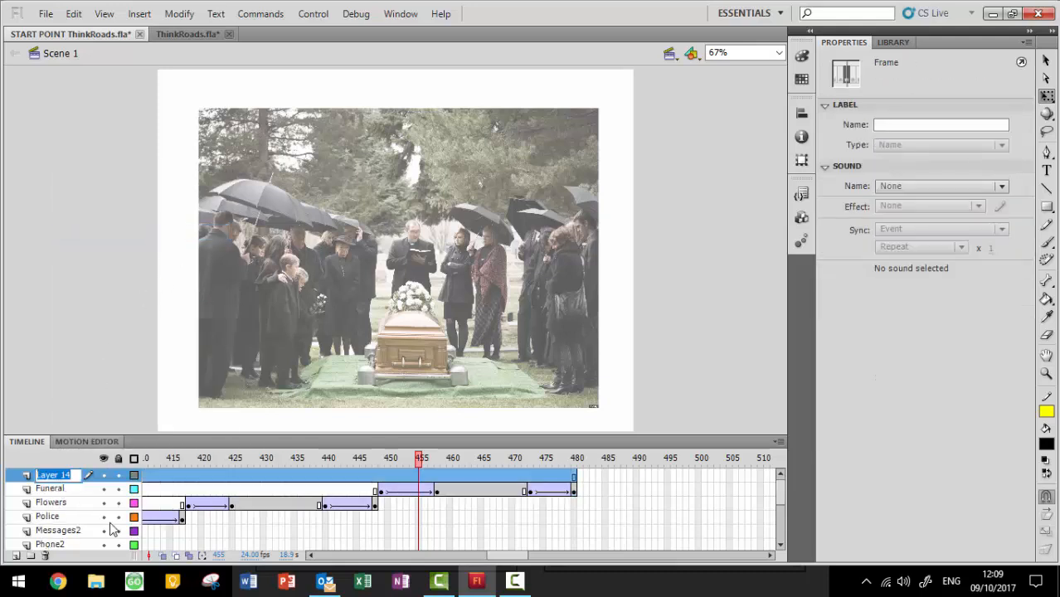
{"action": "type", "text": "Logo2"}
{"action": "key", "text": "Return"}
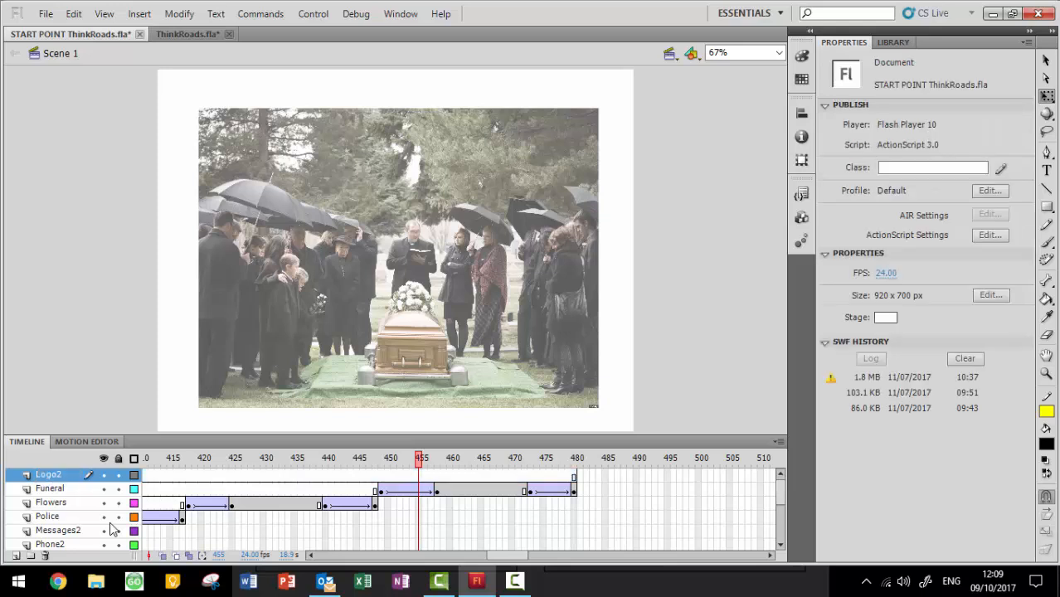
Insert a keyframe at frame 481 on the Logo2 layer and place the ThinkLogo symbol mid-stage, shrunk to a tiny size about its centre
{"action": "right_click", "coordinate": [581, 477]}
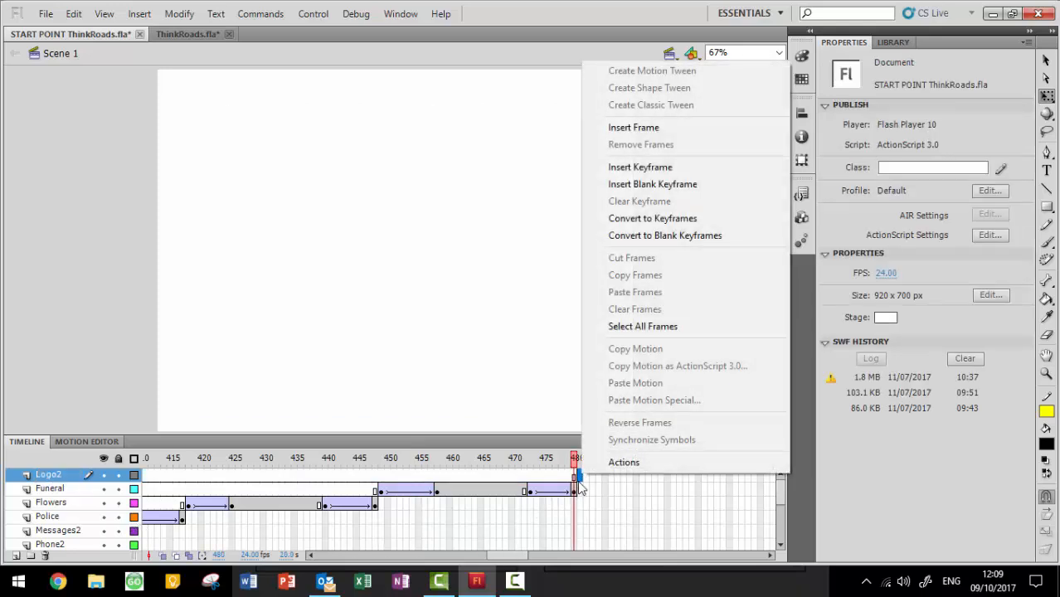
{"action": "left_click", "coordinate": [765, 167]}
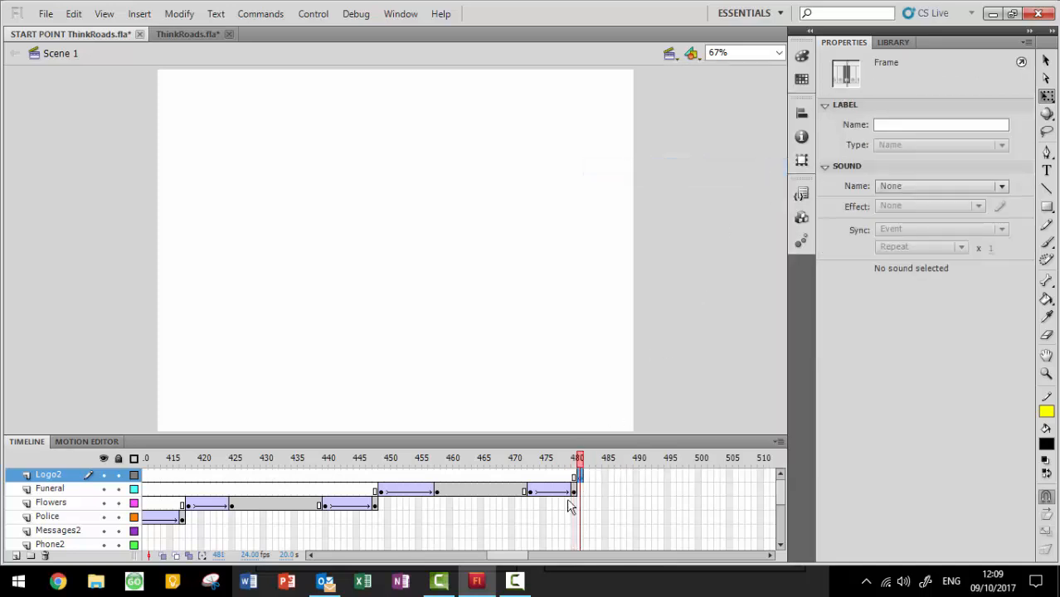
{"action": "left_click", "coordinate": [896, 42]}
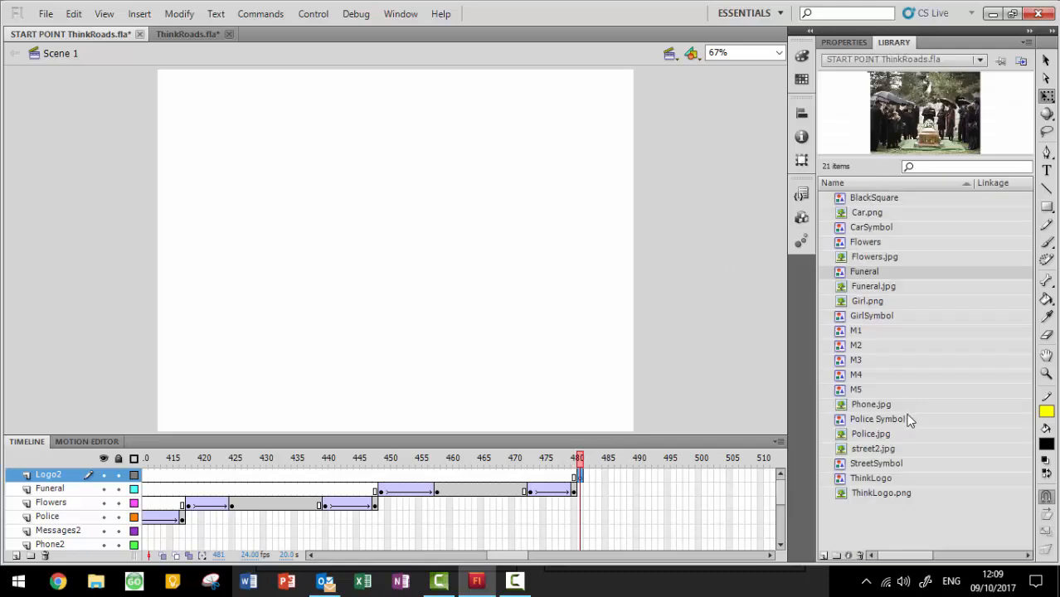
{"action": "left_click", "coordinate": [871, 480]}
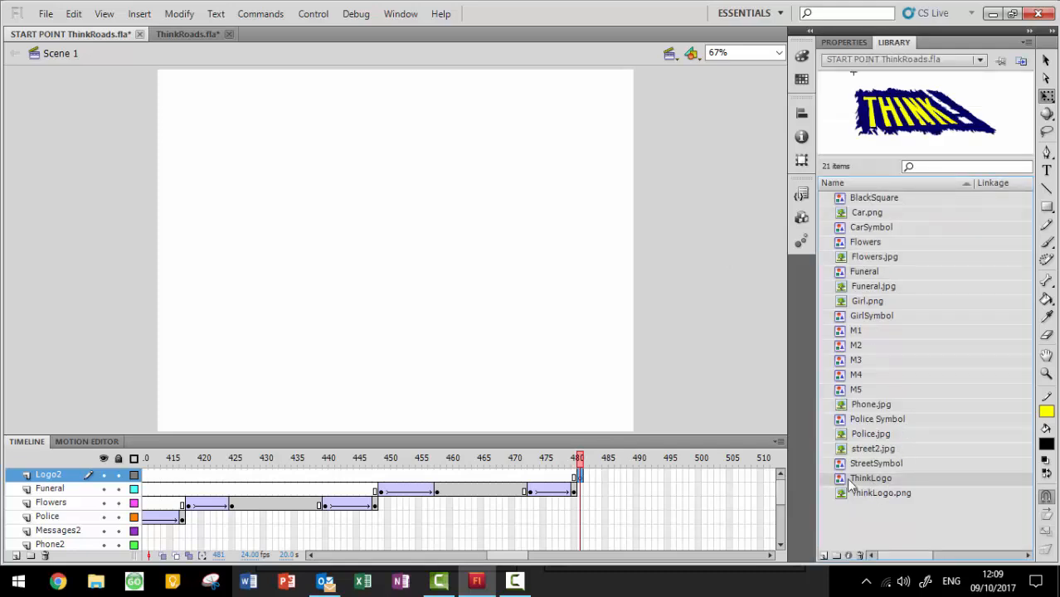
{"action": "left_click_drag", "start_coordinate": [879, 485], "coordinate": [408, 248]}
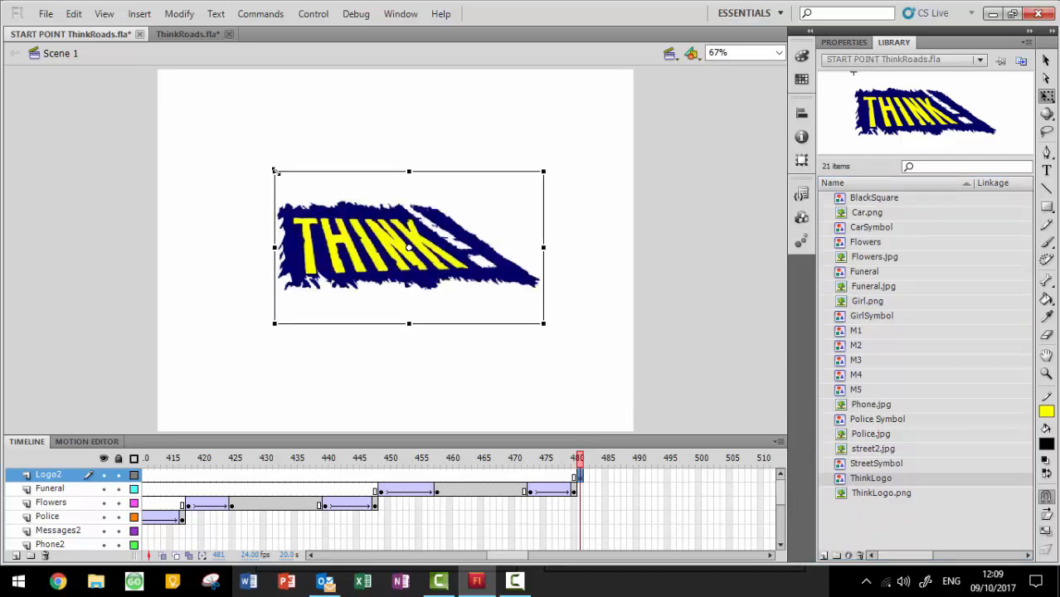
{"action": "left_click_drag", "start_coordinate": [276, 172], "coordinate": [375, 238]}
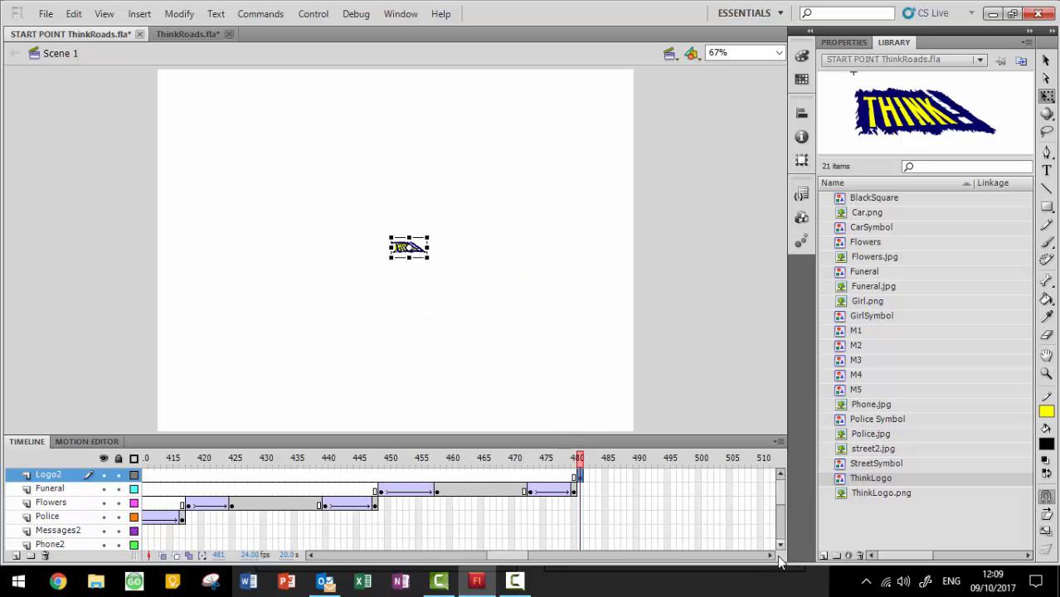
Insert a keyframe at frame 510 on the Logo2 layer and enlarge the THINK! logo about its centre to nearly three quarters of the stage width
{"action": "left_click_drag", "start_coordinate": [770, 556], "coordinate": [770, 556]}
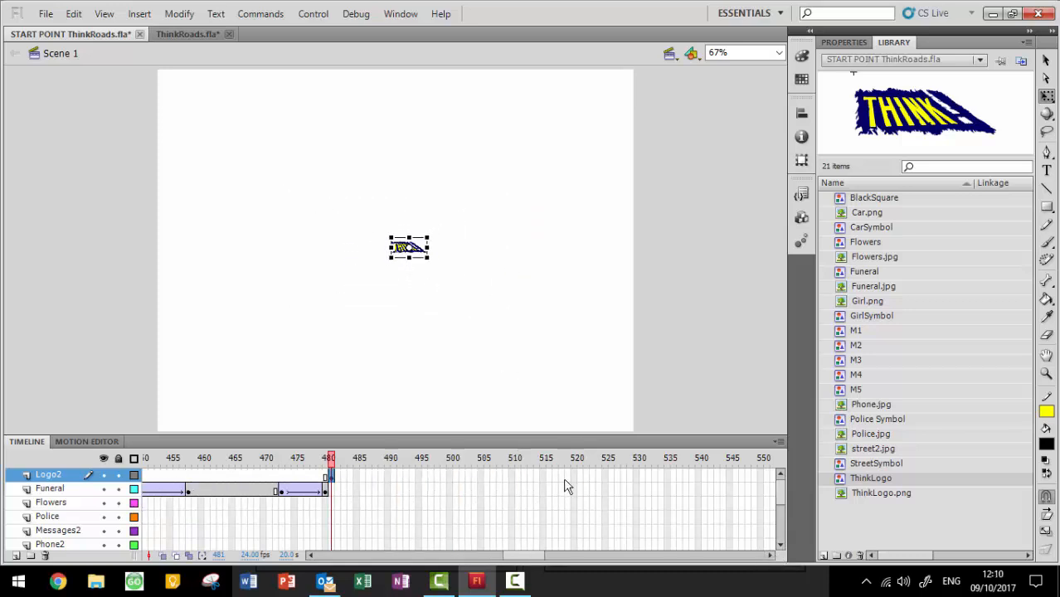
{"action": "left_click", "coordinate": [512, 477]}
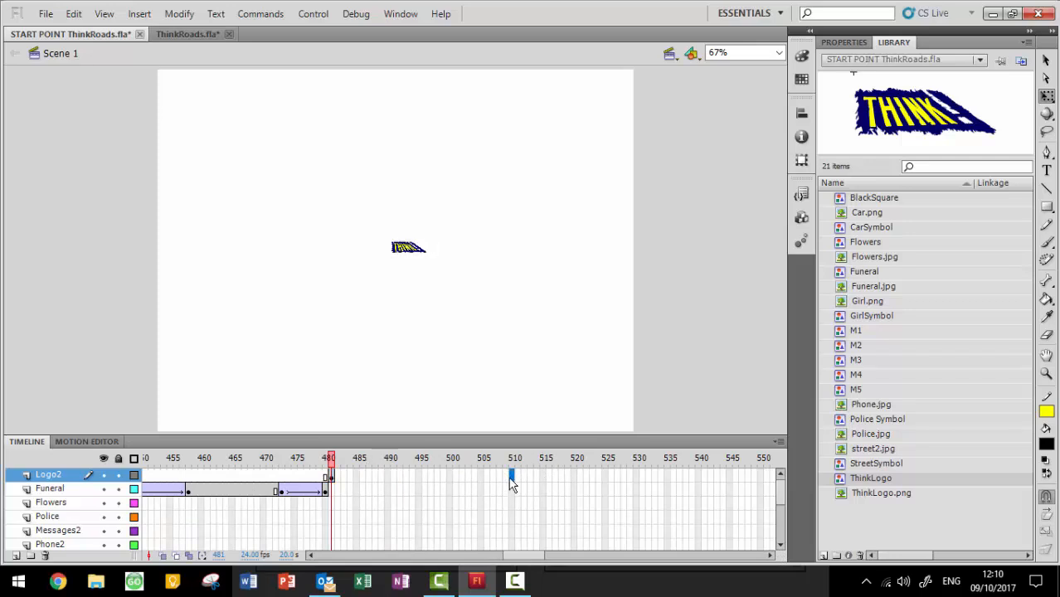
{"action": "right_click", "coordinate": [514, 481]}
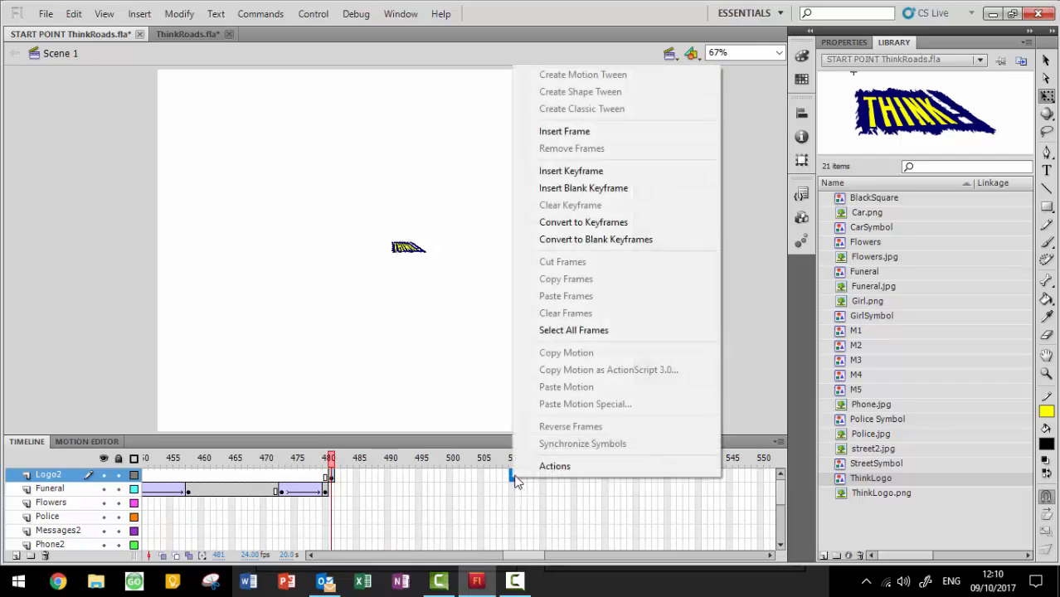
{"action": "left_click", "coordinate": [663, 173]}
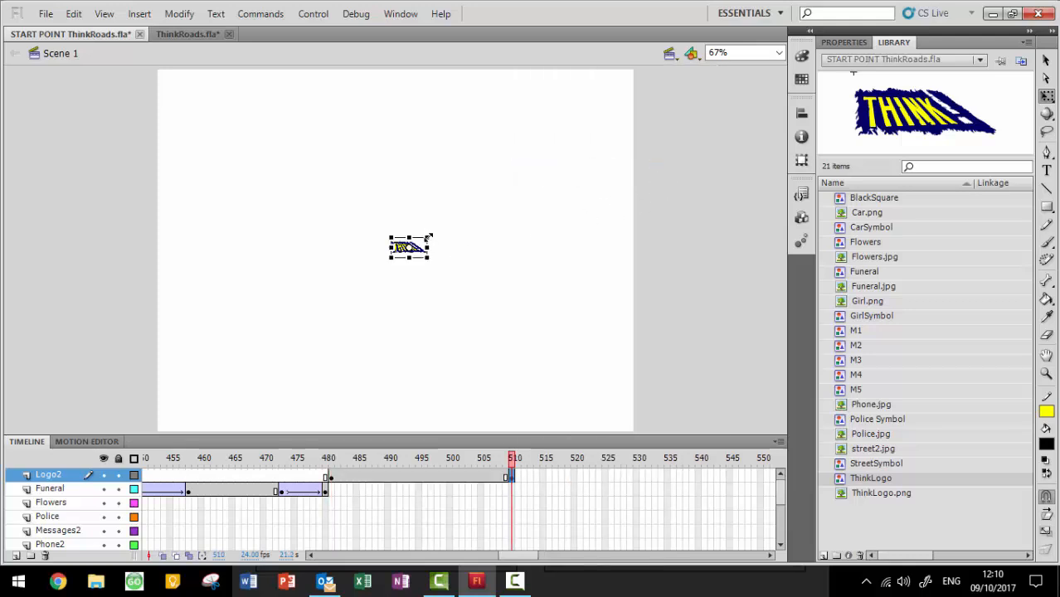
{"action": "left_click_drag", "start_coordinate": [428, 238], "coordinate": [584, 112]}
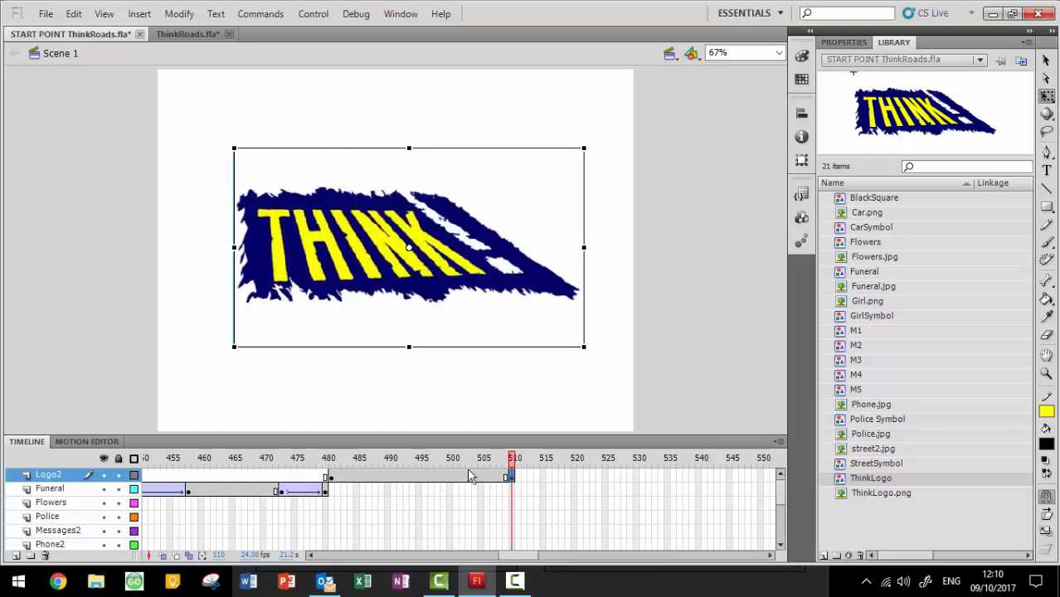
Create a classic tween on the Logo2 layer between frames 481 and 510, and play back the logo growth and the whole animation
{"action": "right_click", "coordinate": [399, 485]}
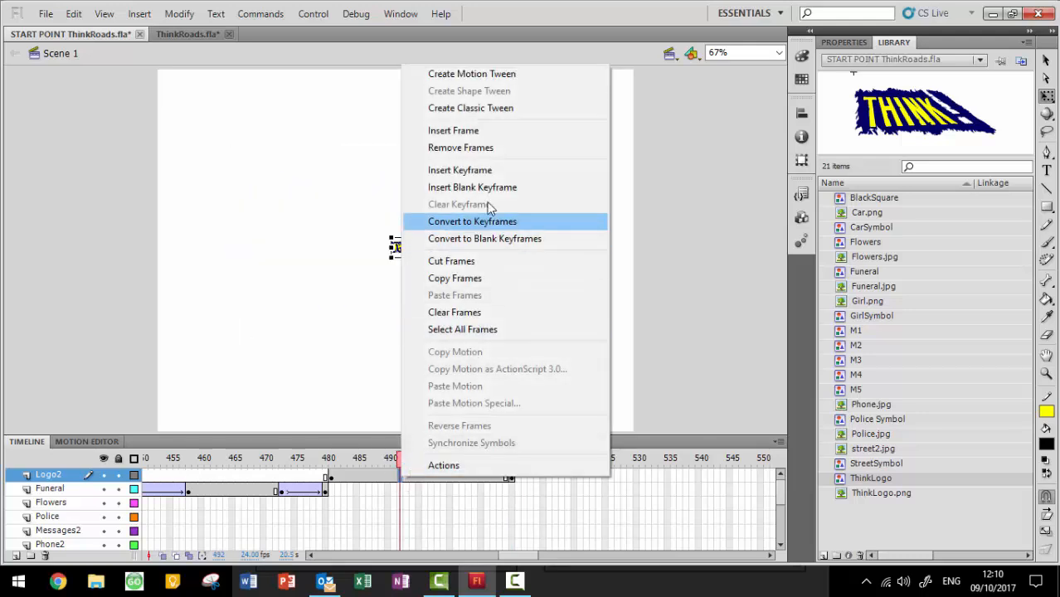
{"action": "left_click", "coordinate": [527, 113]}
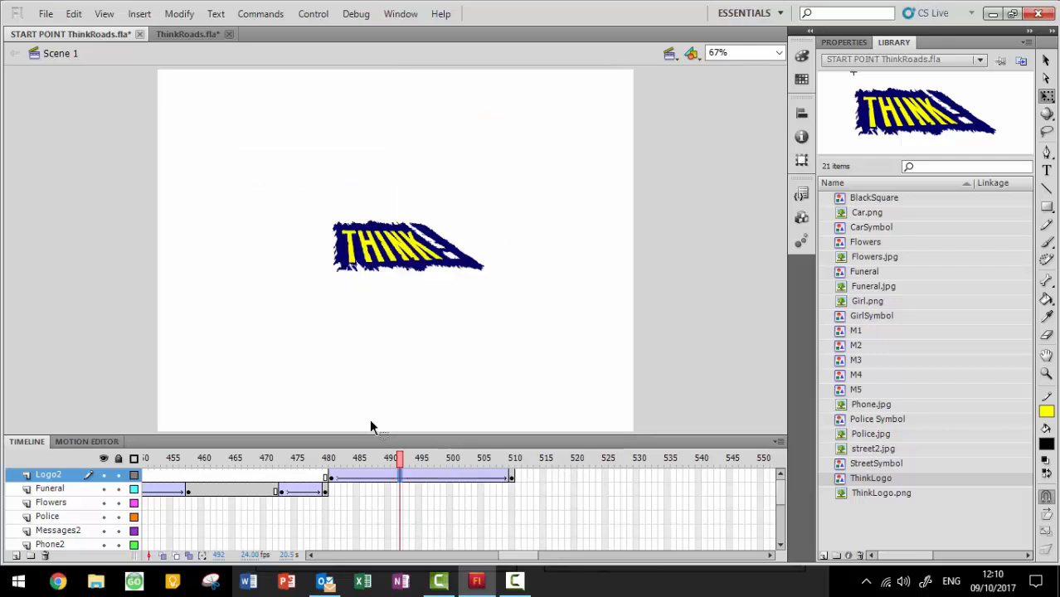
{"action": "left_click", "coordinate": [332, 462]}
{"action": "key", "text": "Return"}
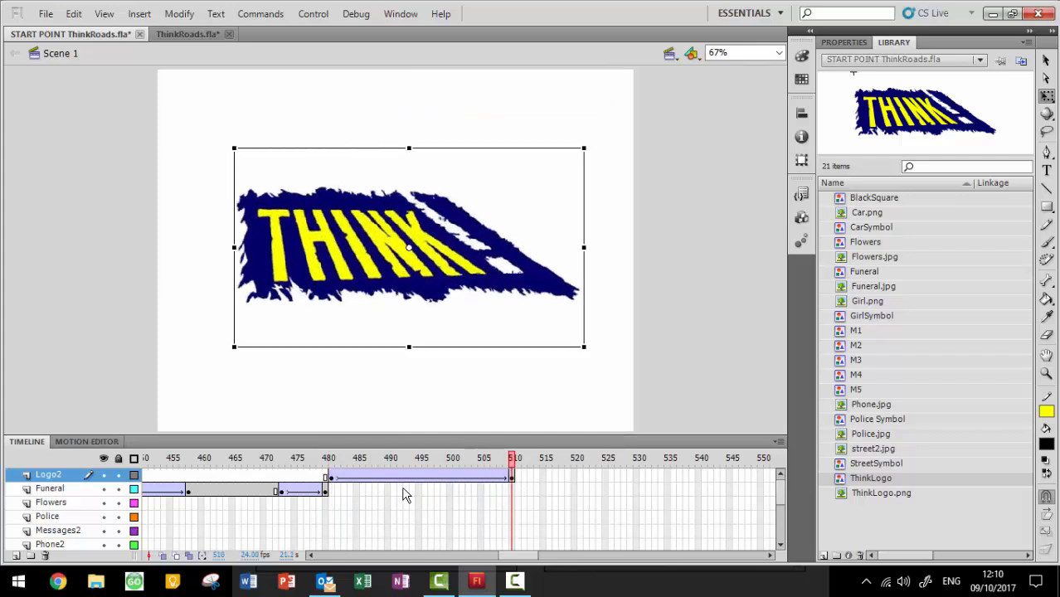
{"action": "key", "text": "Return"}
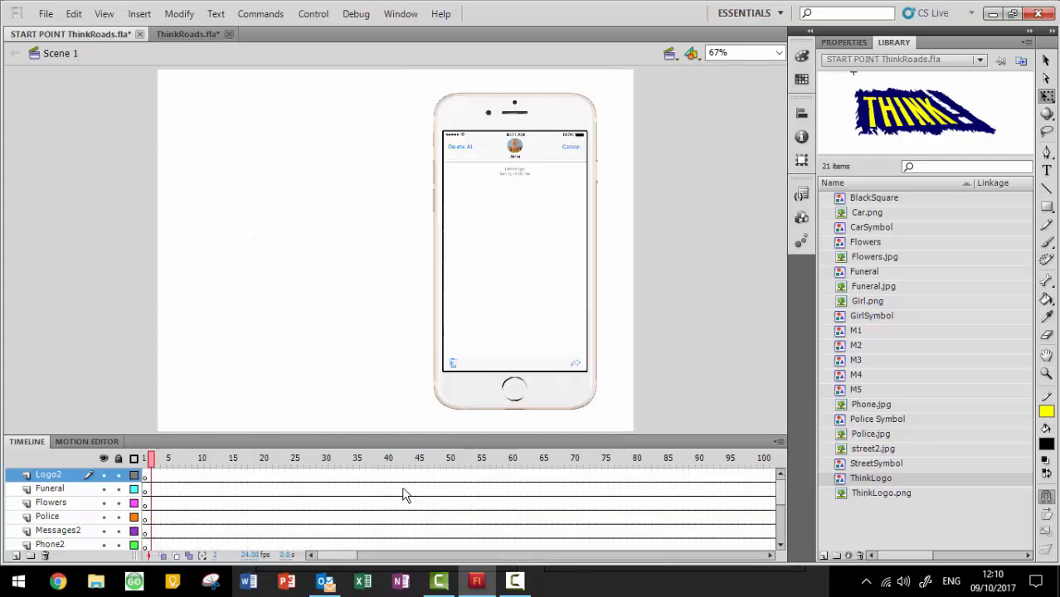